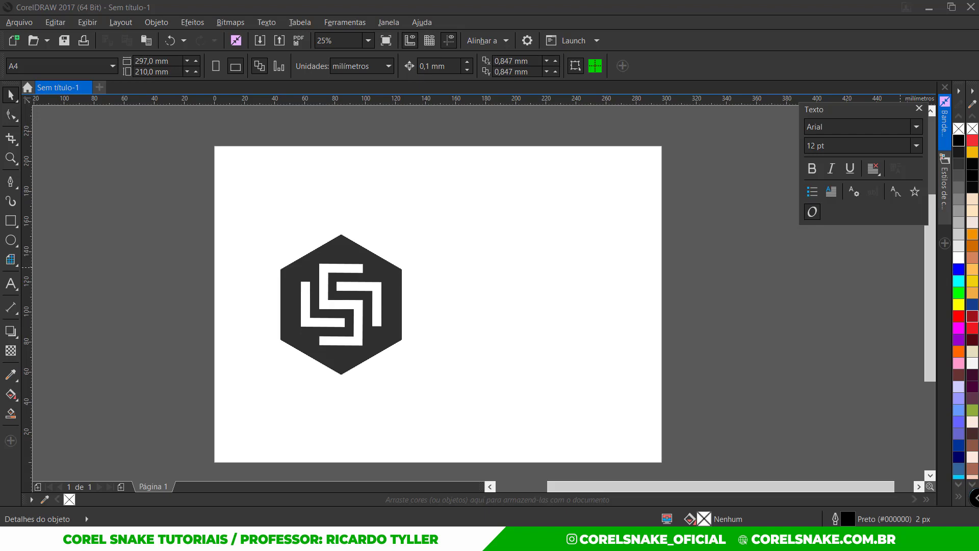
Step: Place horizontal guidelines at the reference hexagon's top and bottom vertices and enable snapping to guidelines (Diretrizes)
scroll(357, 316, up, 3)
scroll(321, 315, down, 5)
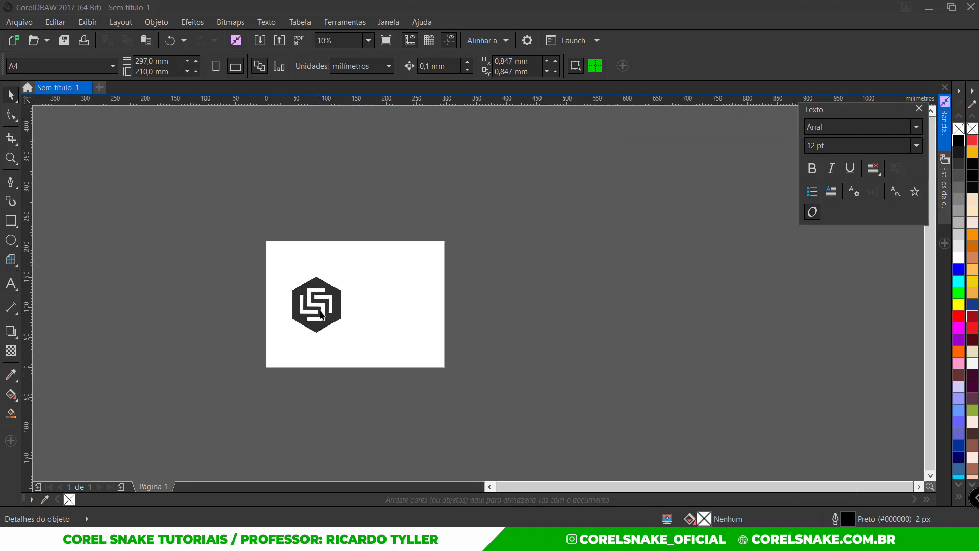
scroll(321, 315, up, 2)
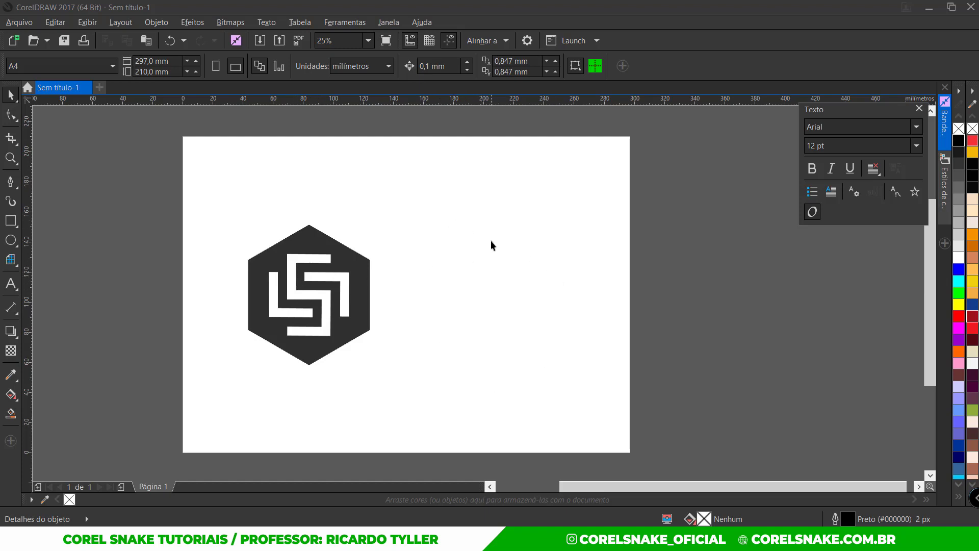
scroll(322, 327, up, 1)
scroll(322, 326, up, 2)
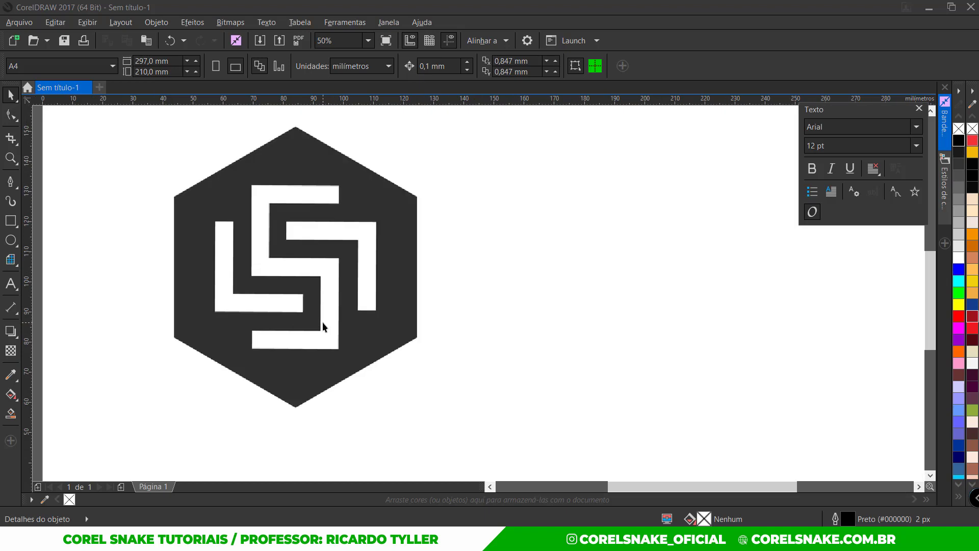
drag(302, 102, 326, 412)
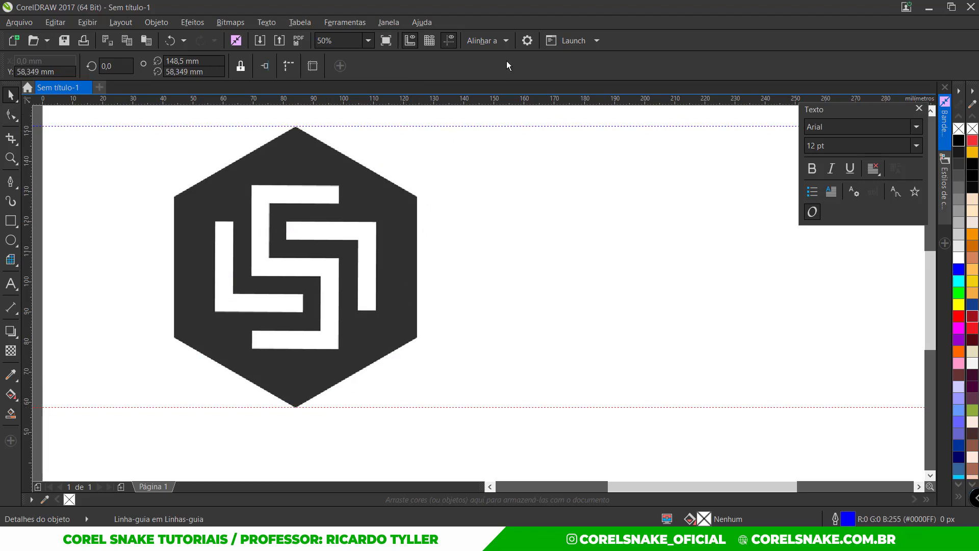
click(508, 42)
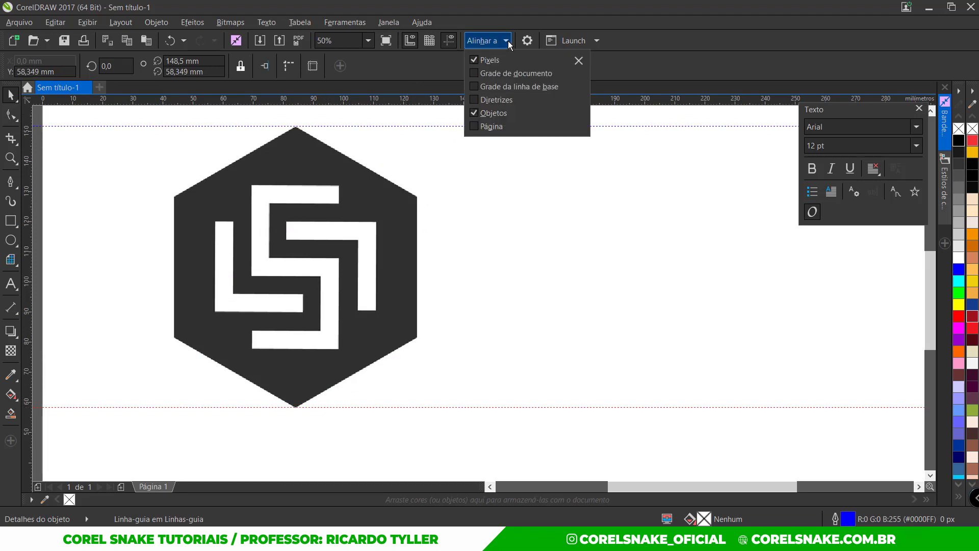
click(473, 99)
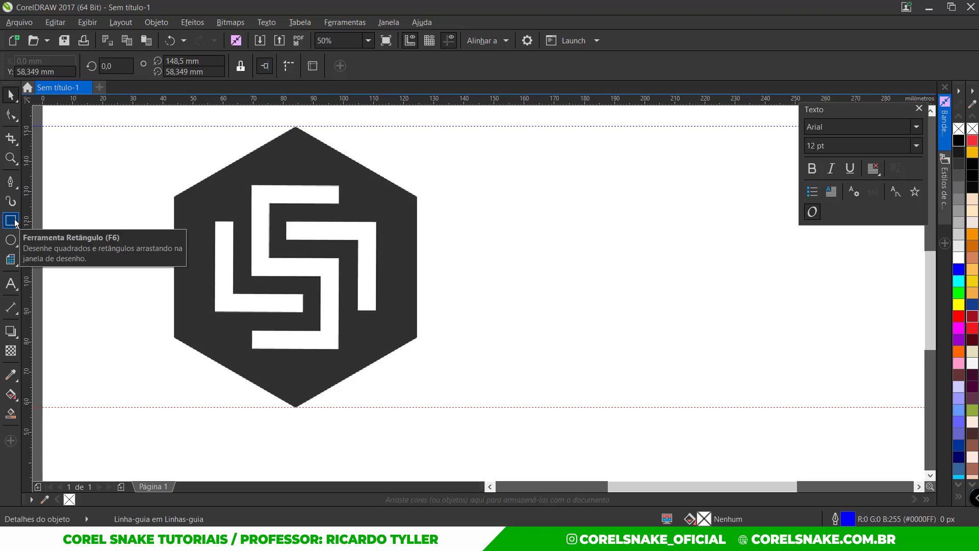
Step: Draw a polygon beside the reference logo, spanning the two guidelines, and set its number of sides to 6
click(12, 241)
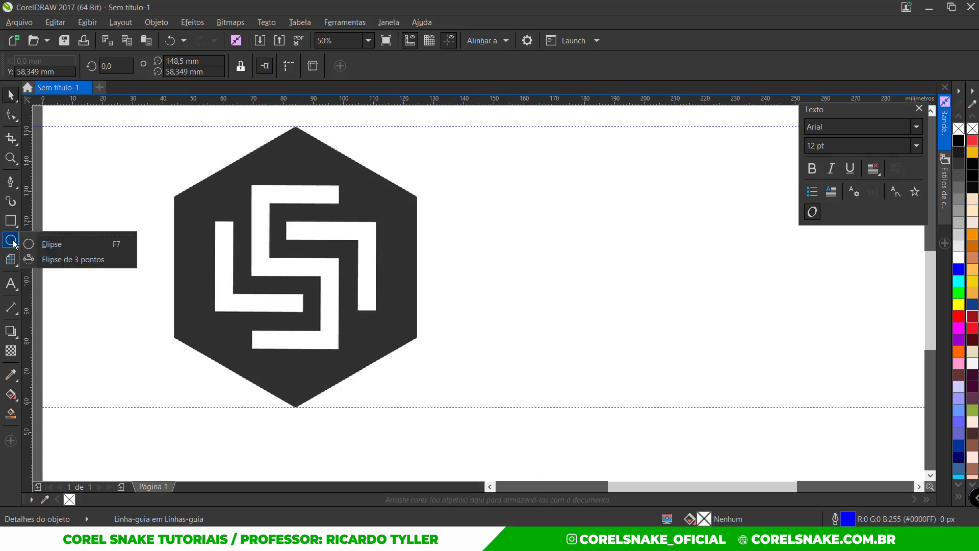
click(11, 259)
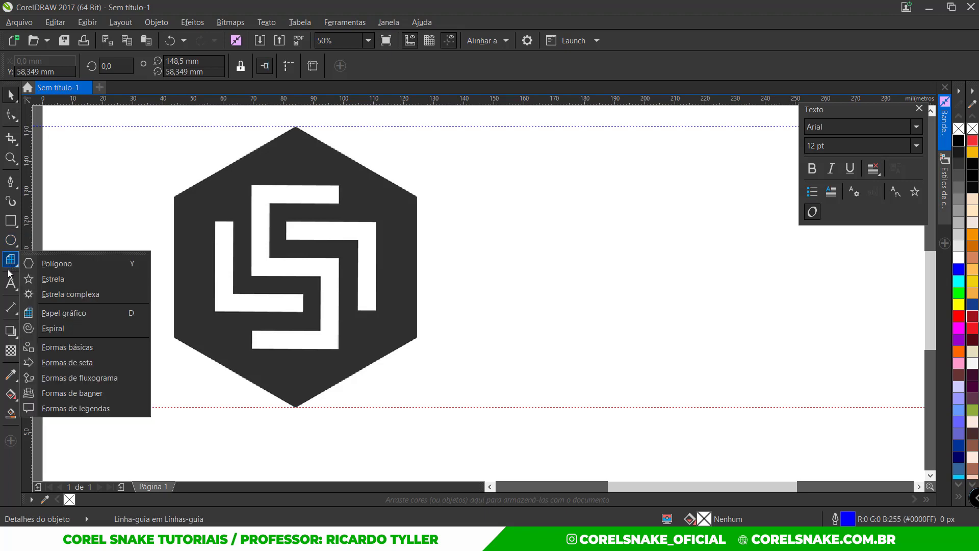
click(47, 260)
scroll(208, 265, down, 1)
scroll(258, 258, up, 1)
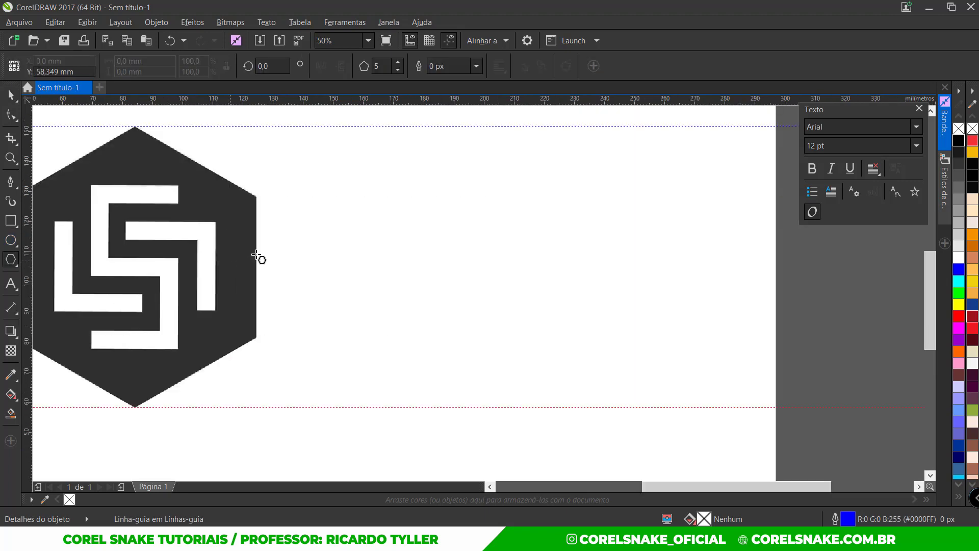
scroll(426, 230, down, 1)
scroll(366, 238, up, 1)
scroll(404, 220, down, 1)
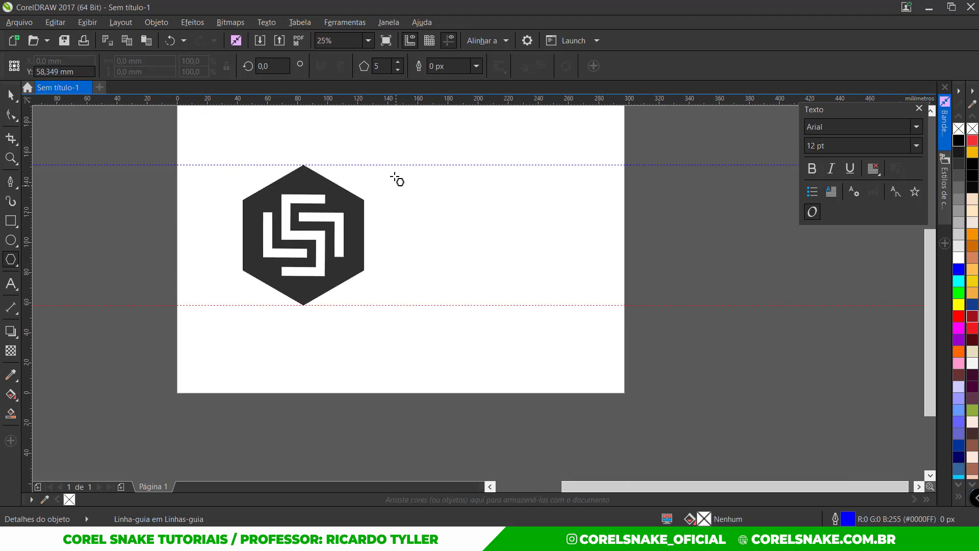
drag(407, 165, 525, 306)
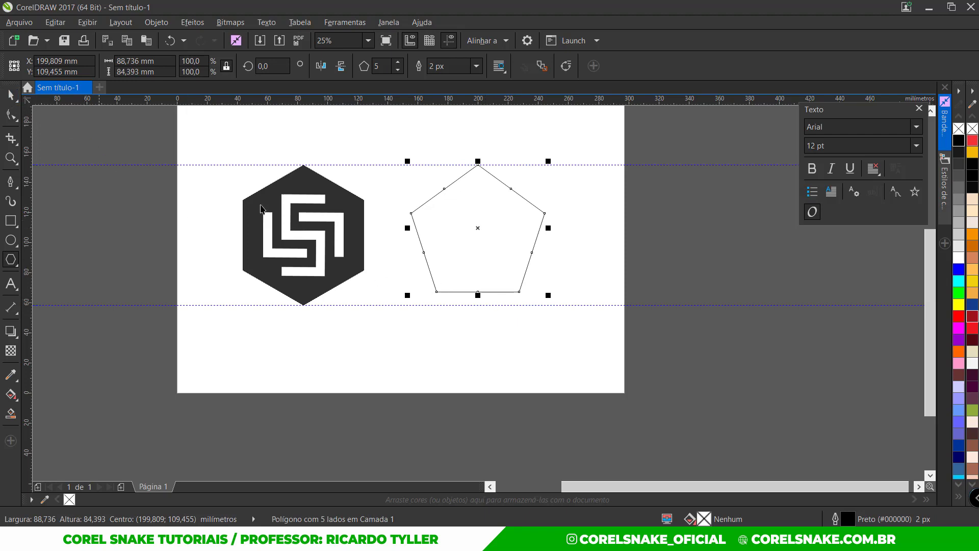
key(space)
click(398, 61)
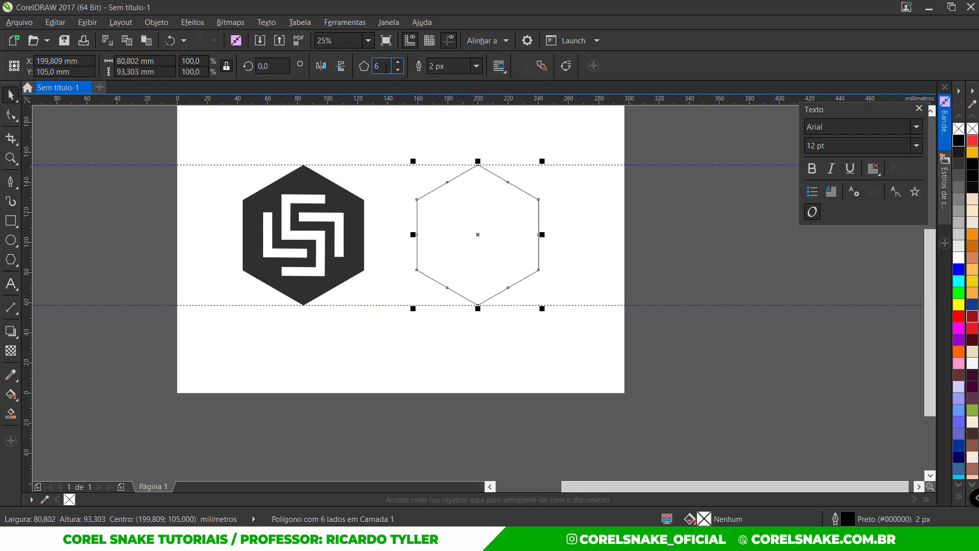
Step: Check the new hexagon's vertices against the guidelines and move the floating Texto palette clear of the drawing area
scroll(469, 301, up, 5)
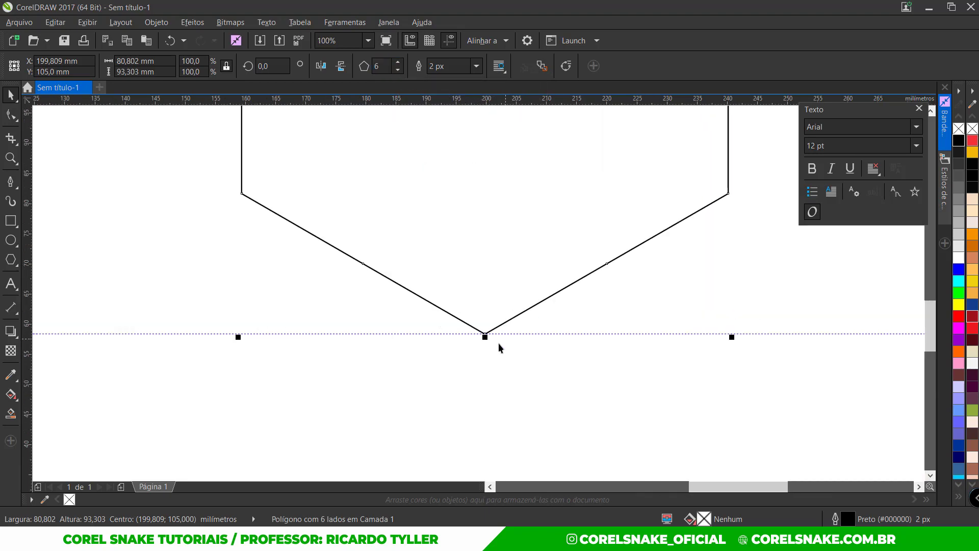
scroll(479, 329, down, 5)
scroll(473, 189, up, 4)
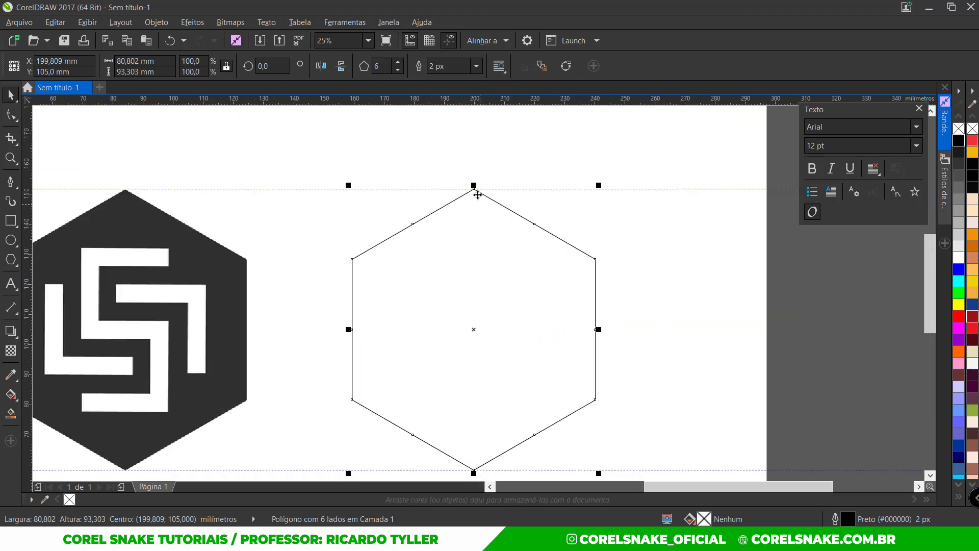
scroll(466, 182, down, 5)
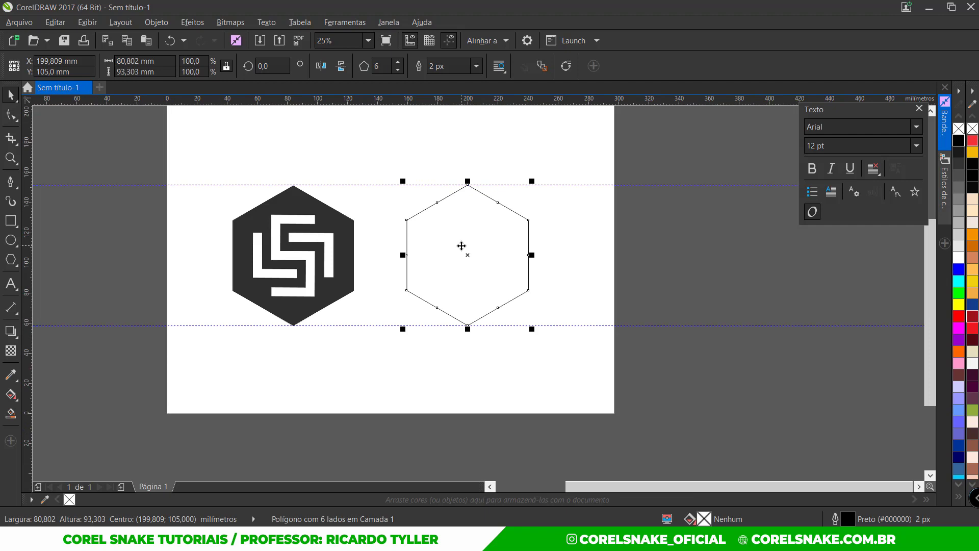
scroll(461, 246, up, 2)
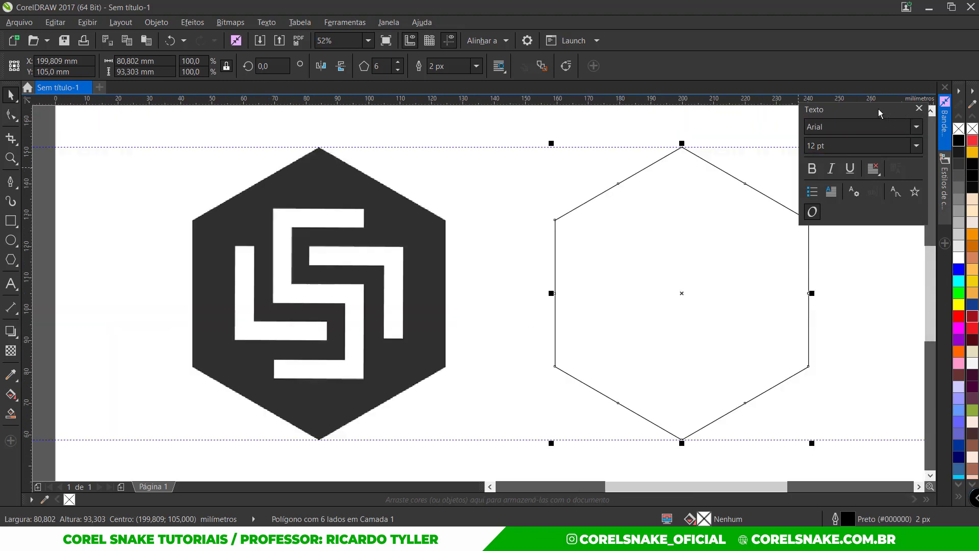
drag(881, 111, 958, 283)
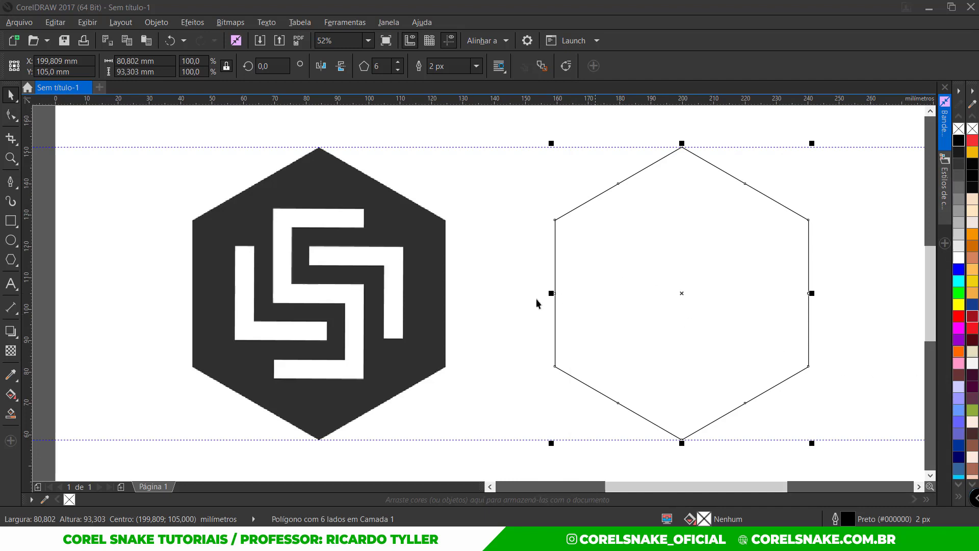
Step: Sample the reference hexagon's dark grey, fill the new hexagon with it (#303030), and remove its outline
click(44, 503)
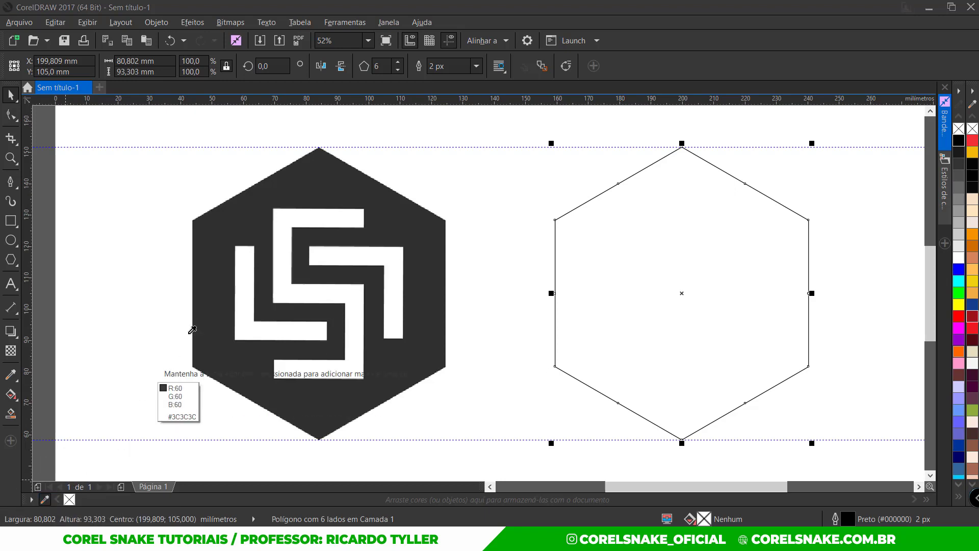
click(204, 351)
click(81, 500)
right_click(69, 499)
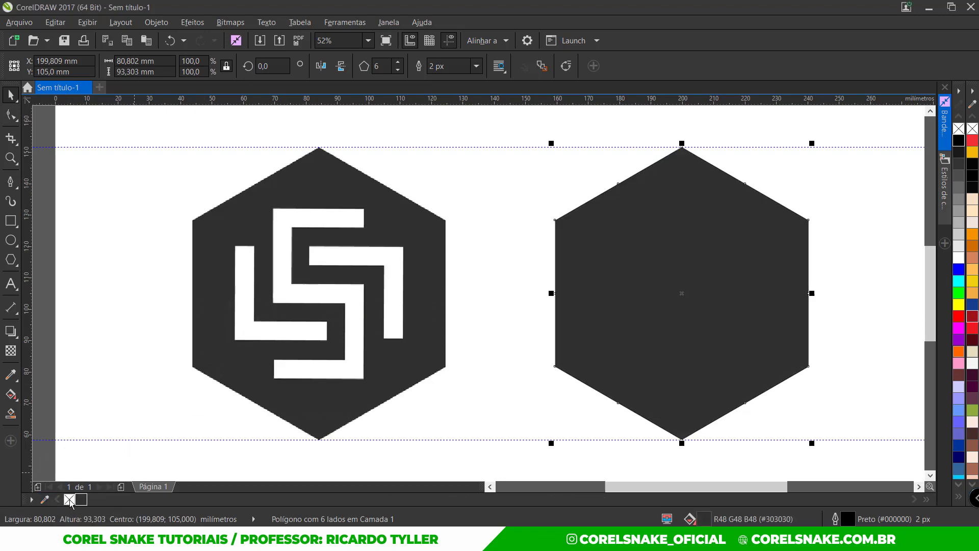
click(47, 219)
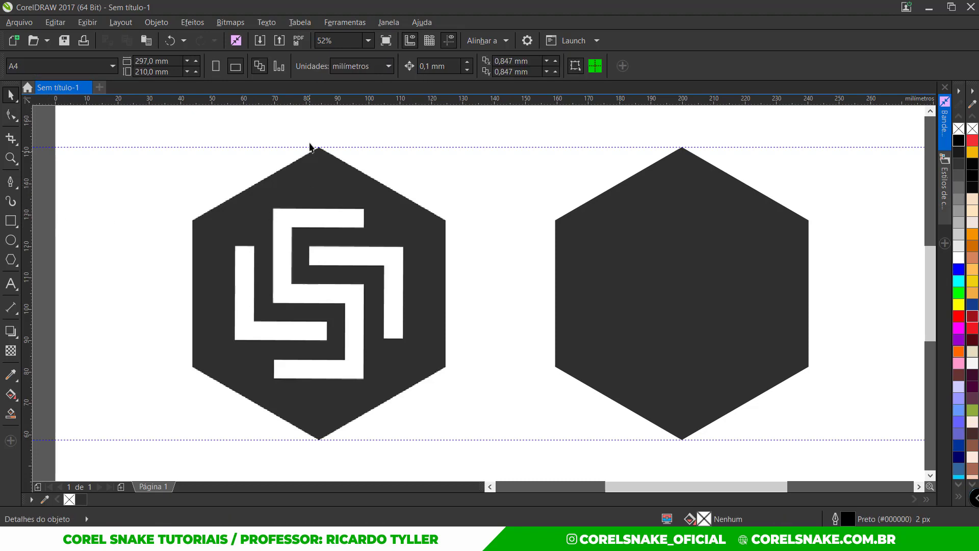
Step: Place horizontal guidelines at the emblem's top edge and at the lower and upper edges of its middle bar
drag(314, 104, 341, 209)
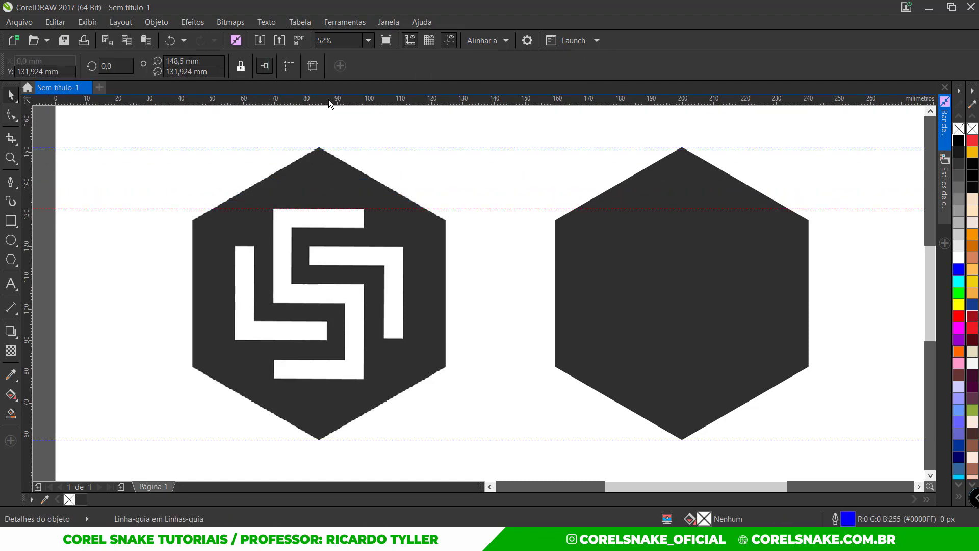
drag(334, 209, 342, 303)
scroll(316, 254, up, 5)
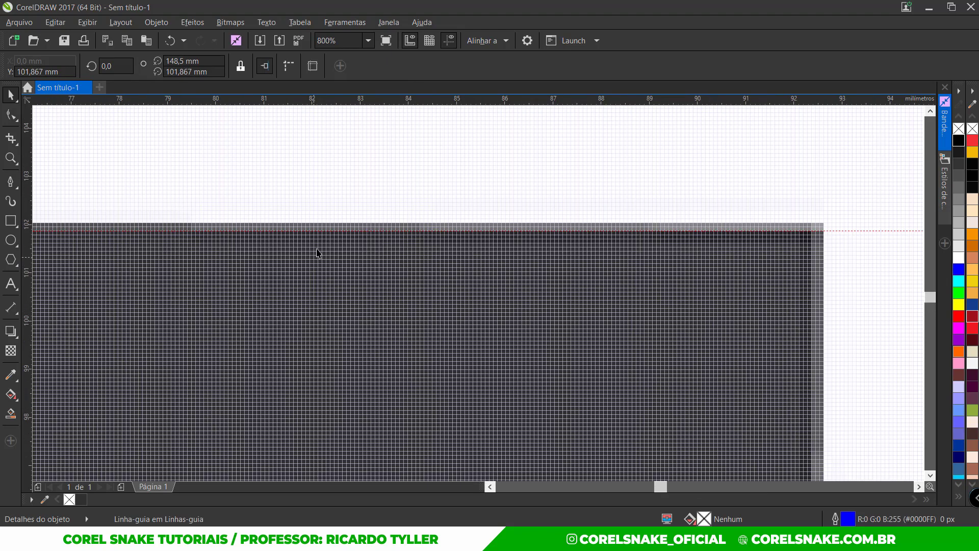
scroll(324, 278, down, 3)
scroll(327, 265, down, 2)
scroll(332, 247, up, 2)
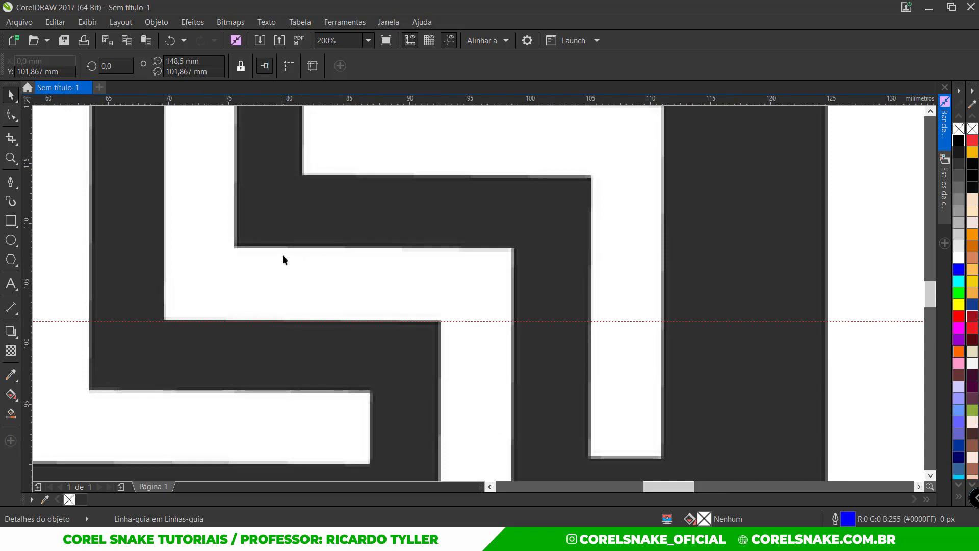
drag(293, 100, 326, 249)
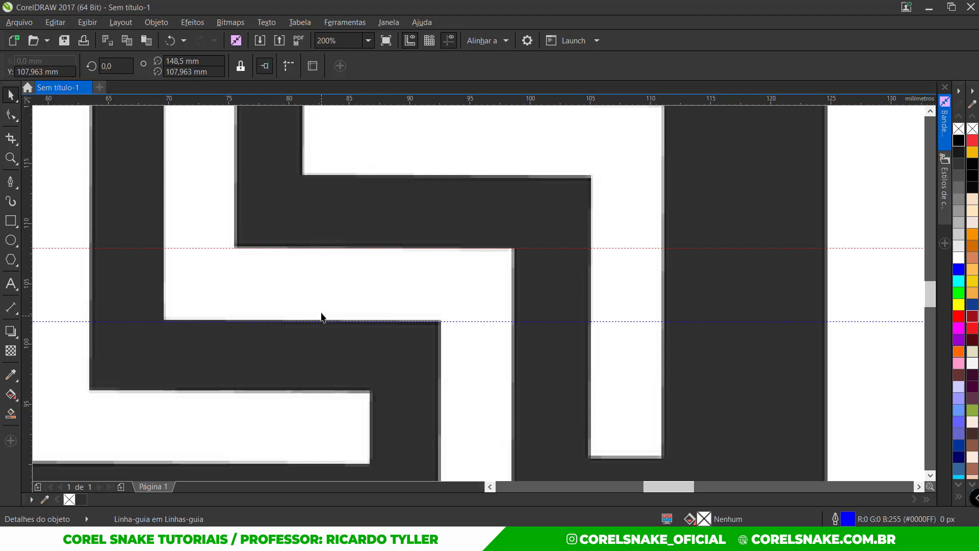
Step: Draw a square about 6.1 mm wide between the two middle-bar guidelines and place a horizontal guideline through its centre
scroll(317, 304, down, 2)
scroll(315, 181, up, 1)
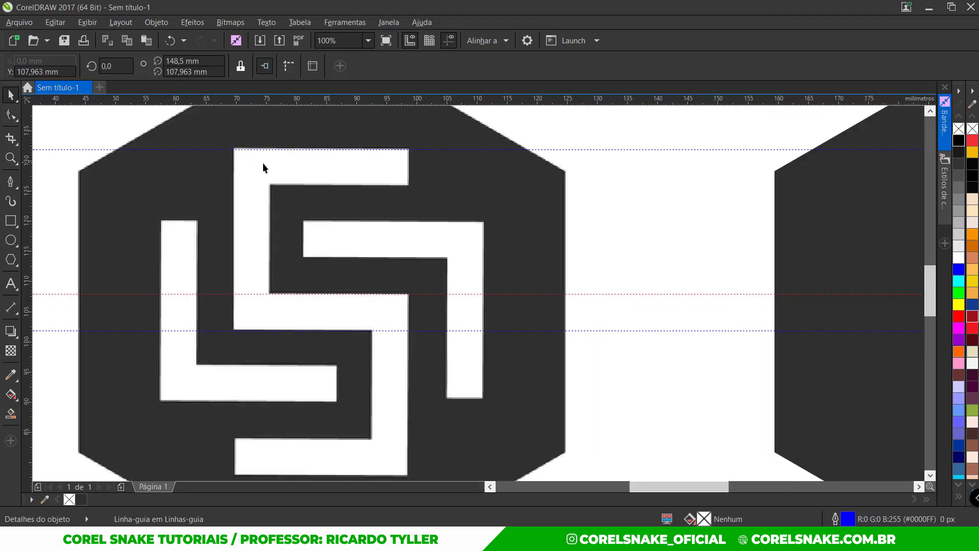
scroll(328, 287, up, 1)
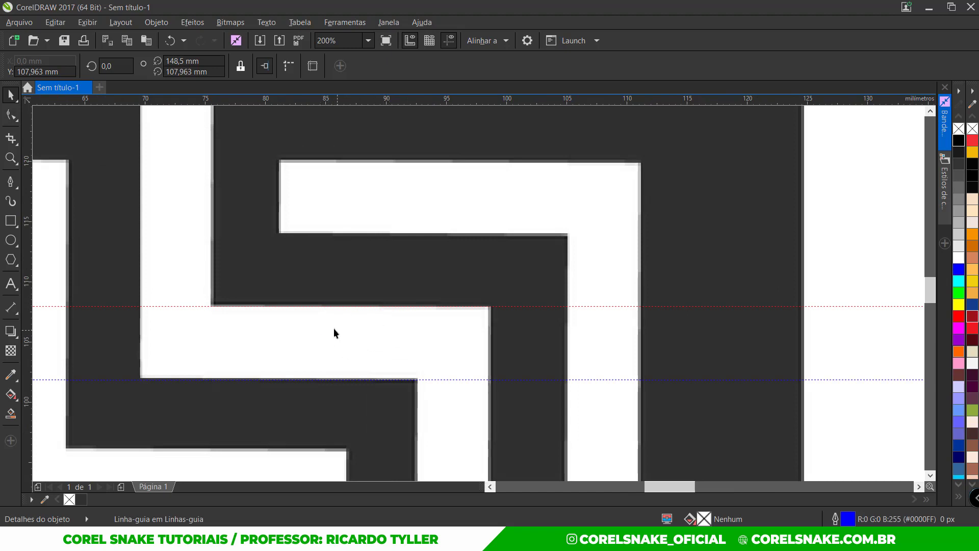
scroll(333, 328, down, 2)
scroll(311, 320, up, 2)
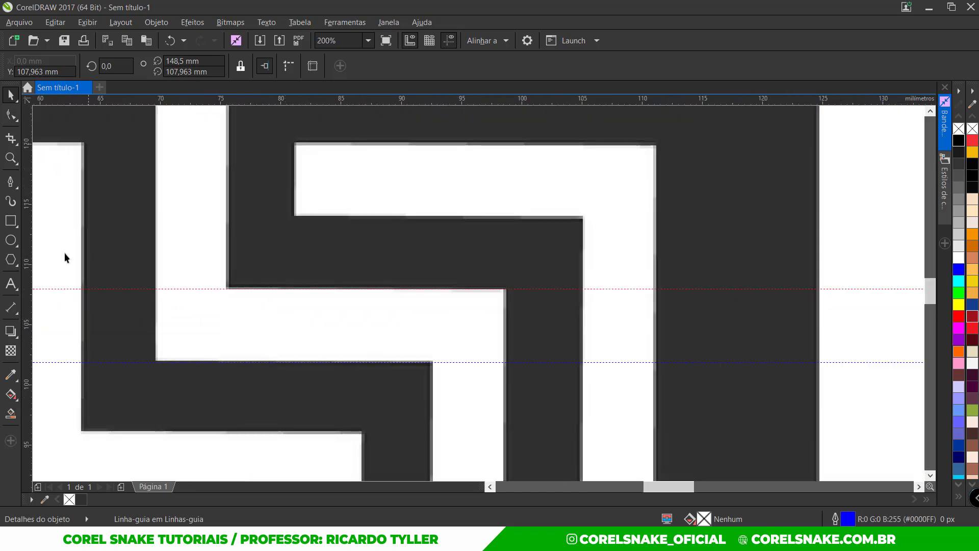
click(10, 220)
drag(170, 288, 222, 363)
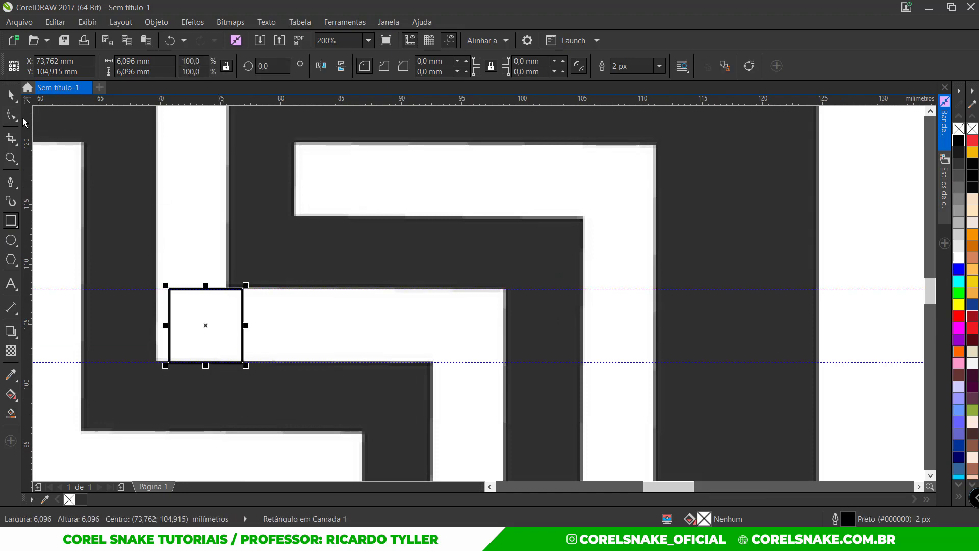
click(10, 95)
drag(222, 330, 208, 325)
scroll(301, 303, left, 2)
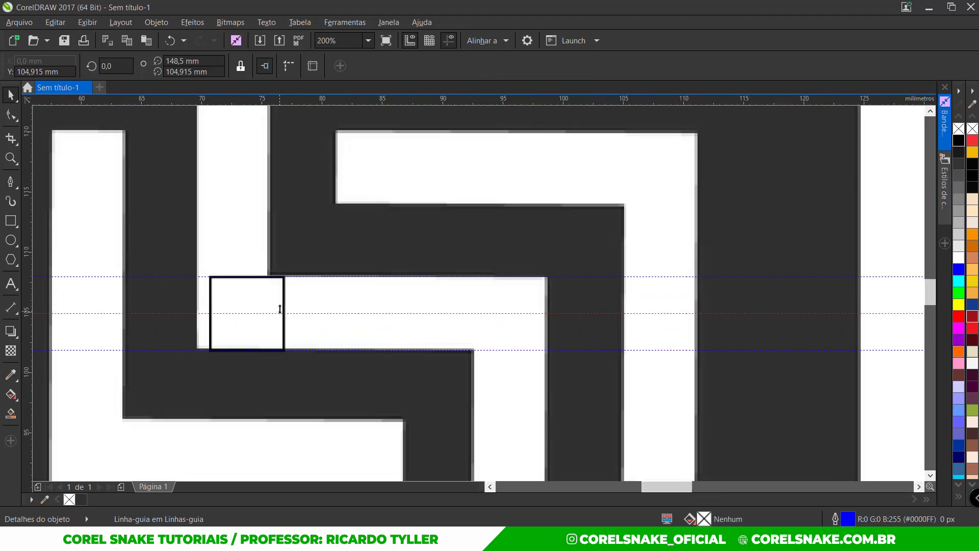
Step: Read the small square's height as the bar thickness and delete the square
click(251, 297)
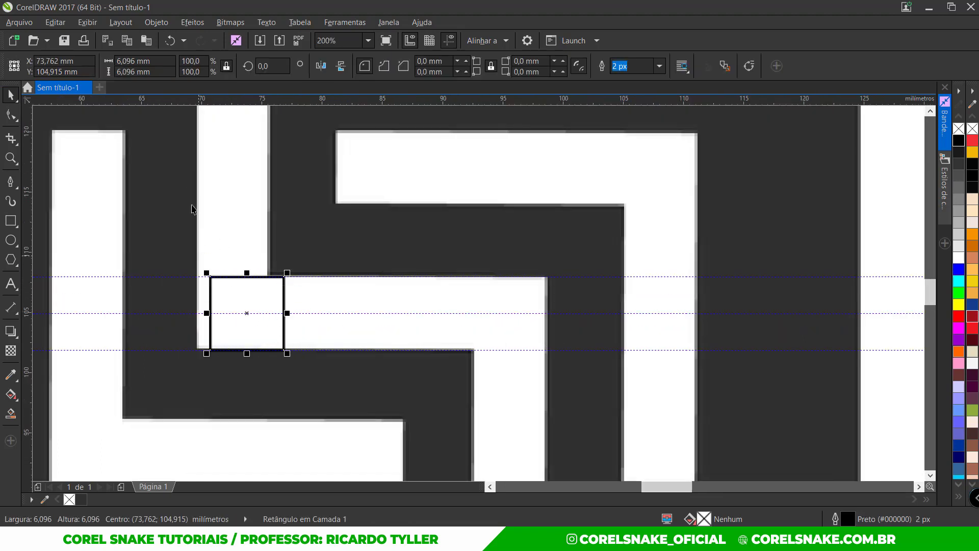
click(120, 72)
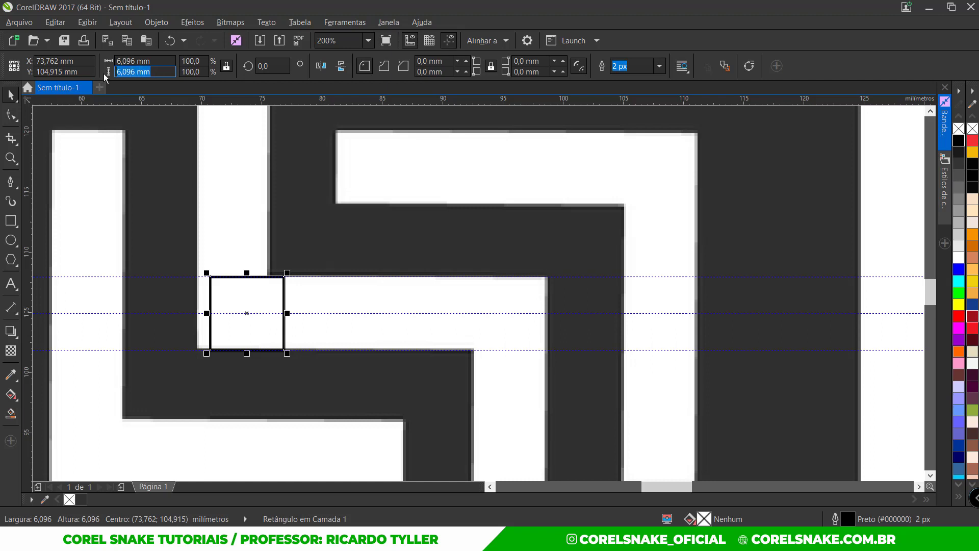
click(276, 303)
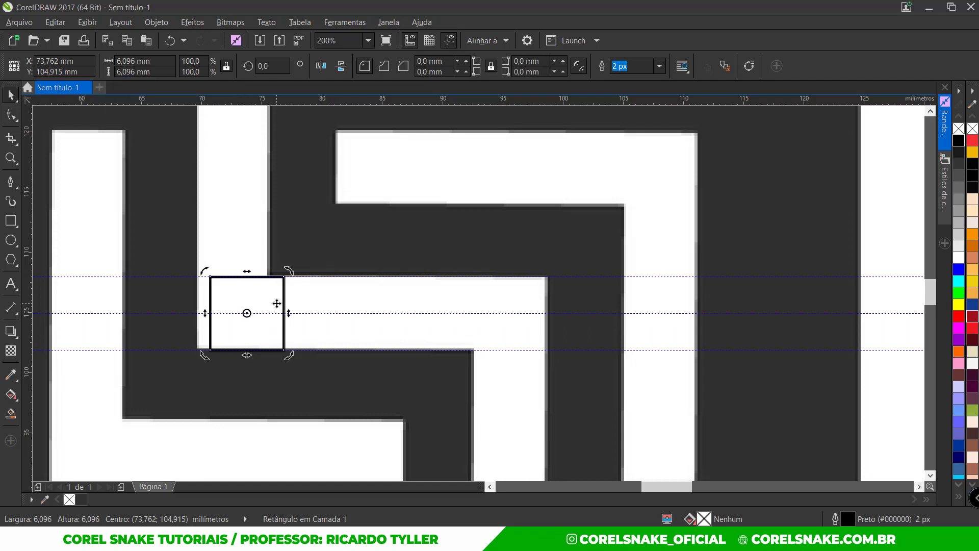
key(Delete)
Step: Set the document's nudge distance to 6,096 mm
scroll(273, 304, down, 3)
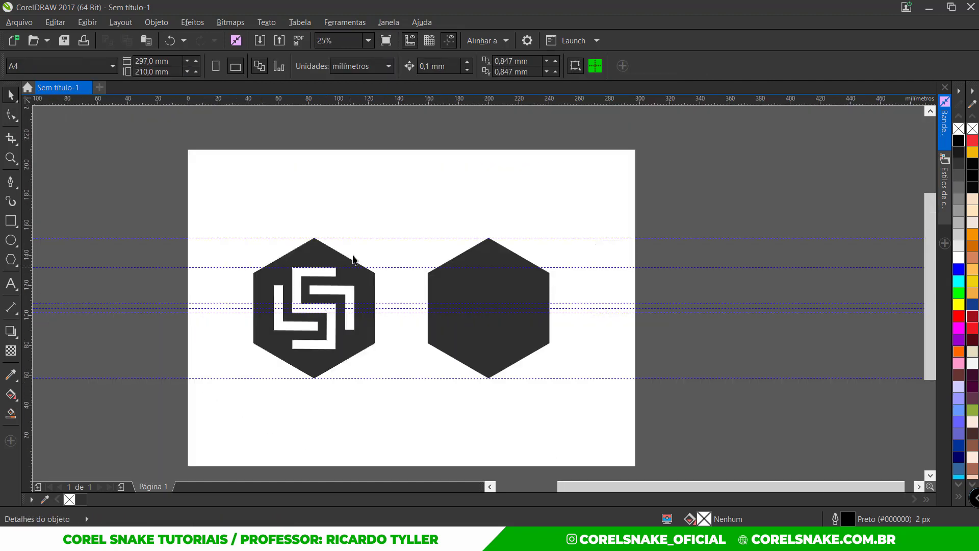
click(452, 66)
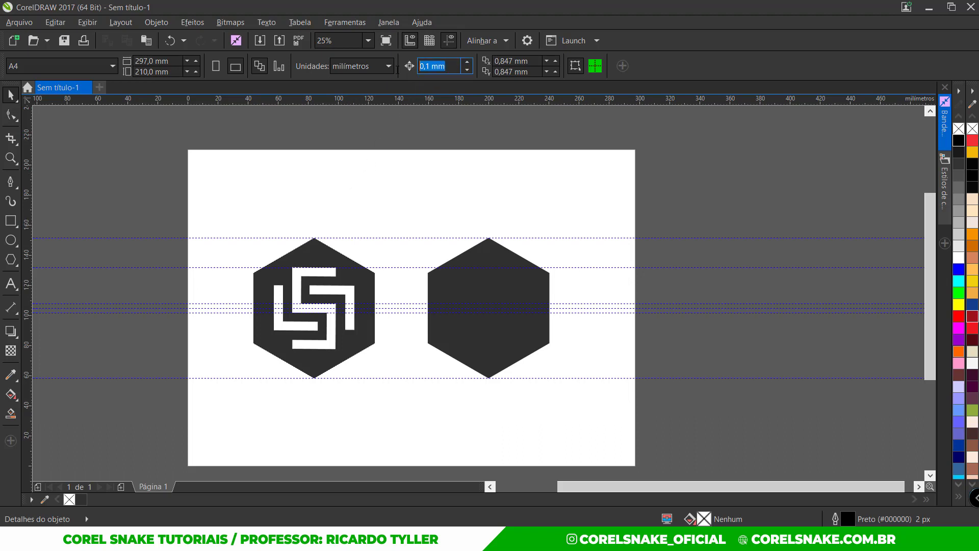
text(6,096)
key(Return)
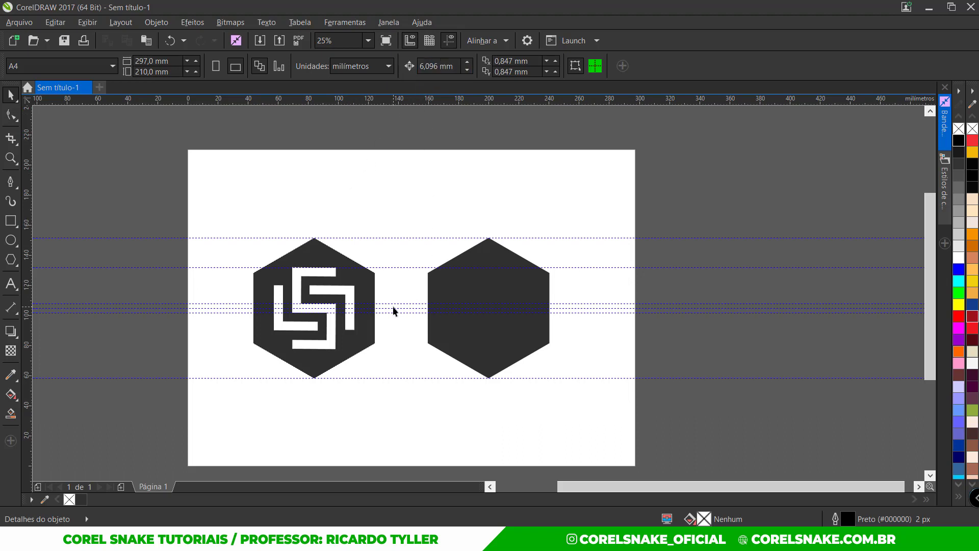
Step: Duplicate the guideline at the emblem's top edge 6,096 mm lower, along the underside of the top bar
scroll(393, 310, up, 1)
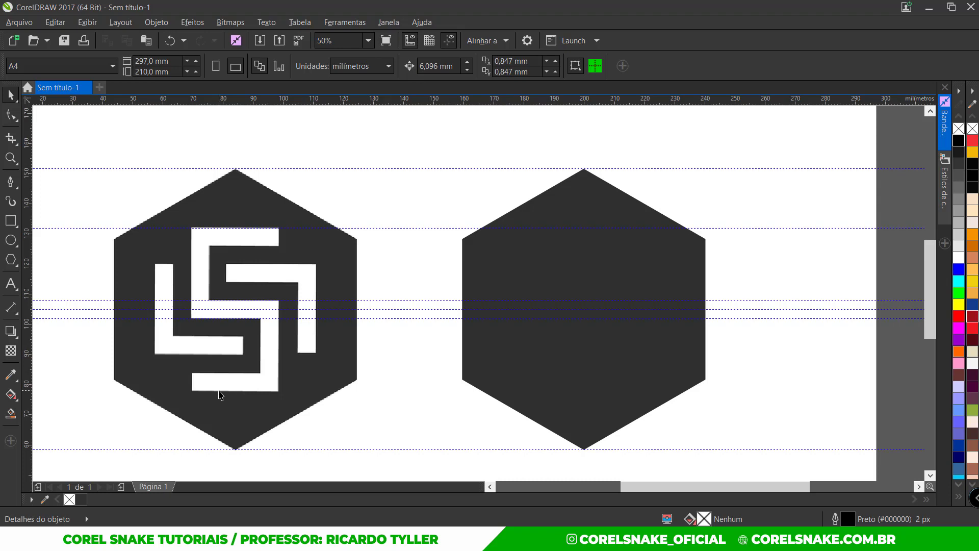
scroll(226, 250, up, 1)
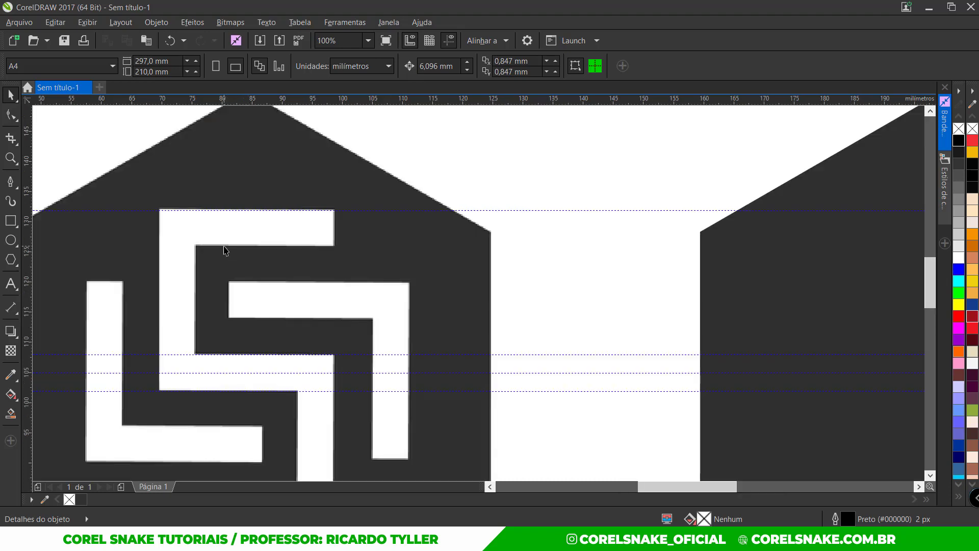
click(360, 210)
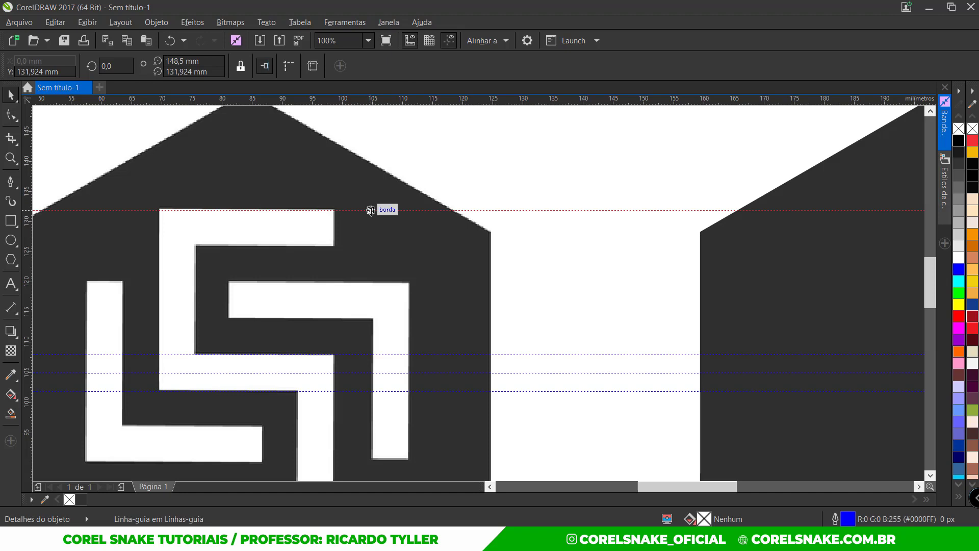
click(596, 323)
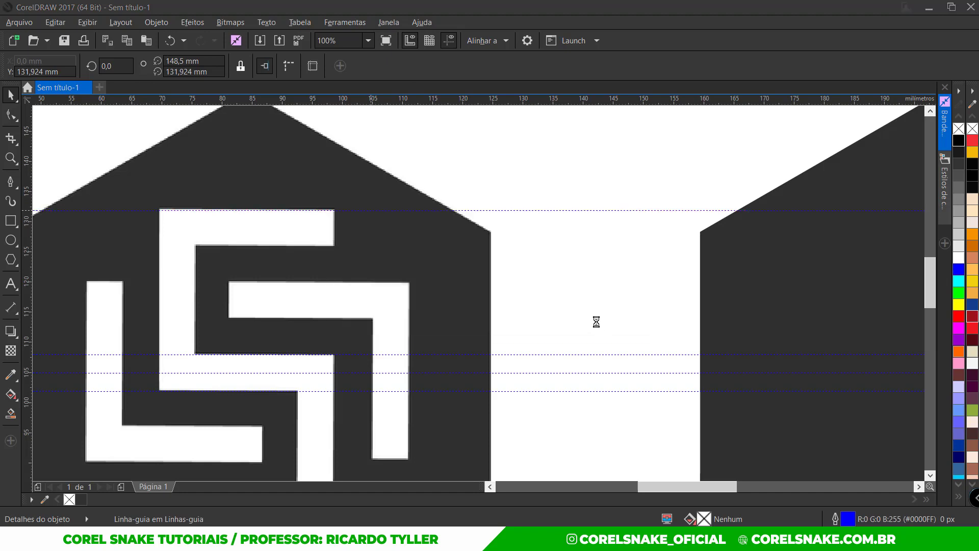
click(390, 210)
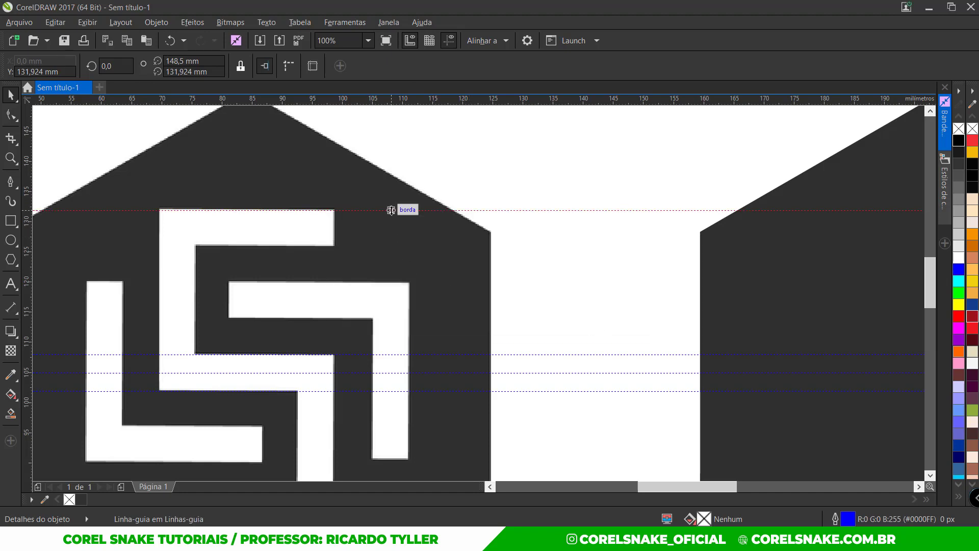
key(ctrl+d)
click(466, 182)
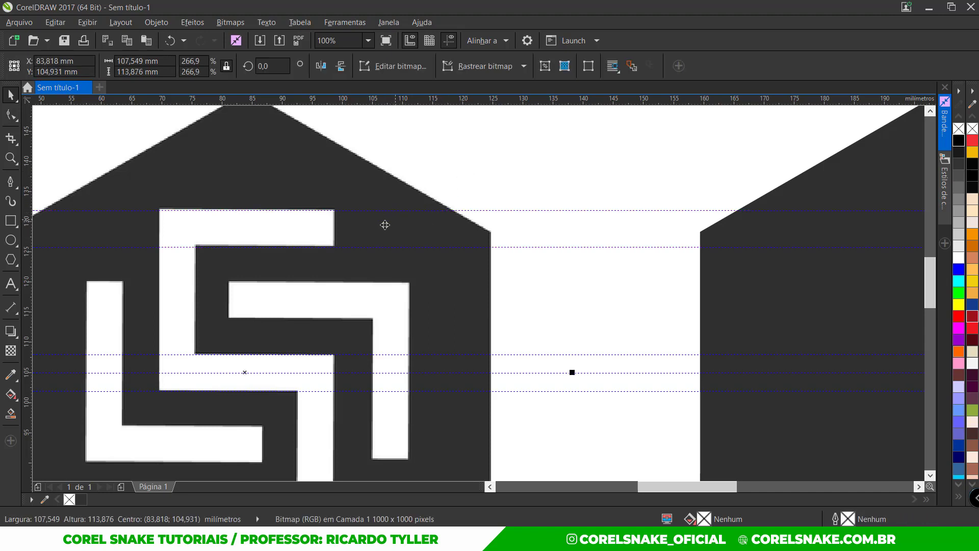
scroll(227, 251, up, 4)
scroll(249, 240, down, 2)
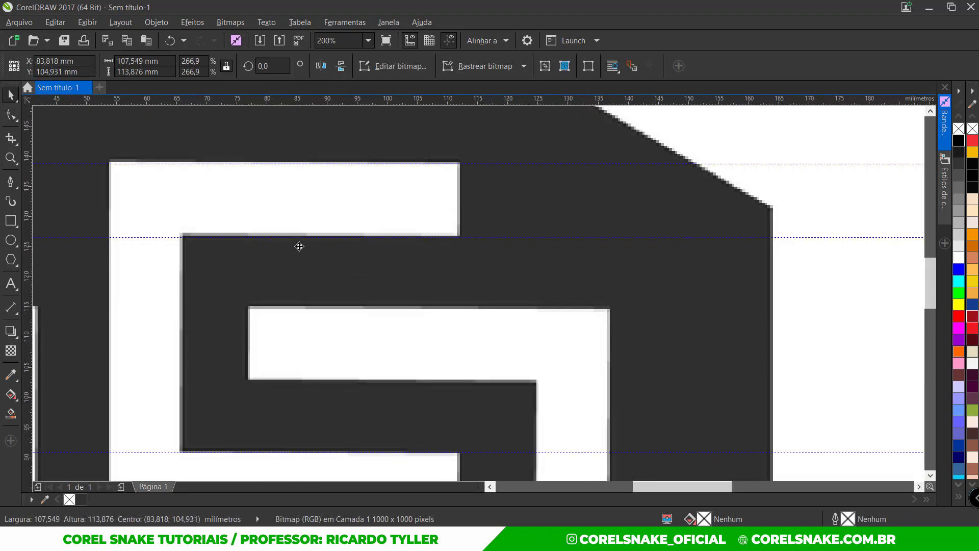
scroll(301, 244, down, 2)
Step: Lock the reference emblem bitmap in place
click(509, 149)
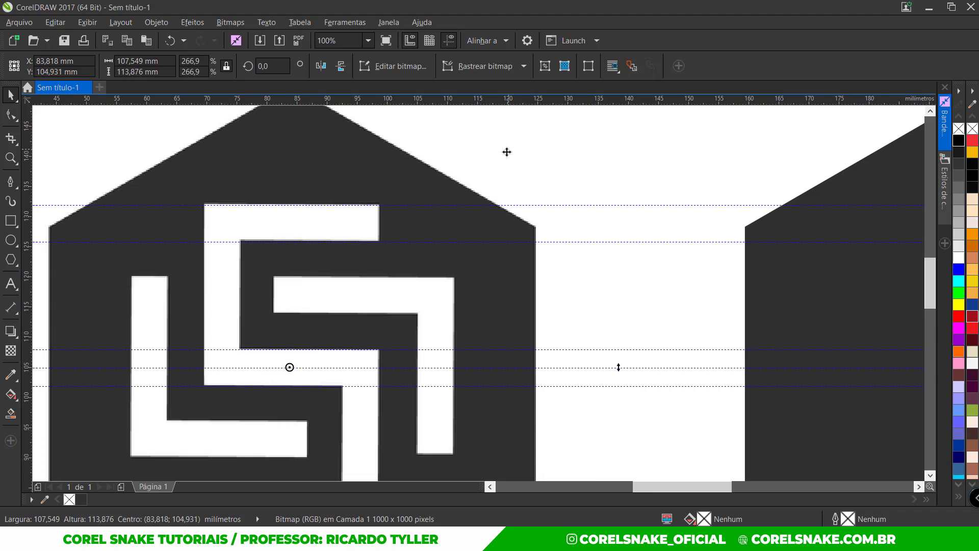
scroll(508, 149, down, 2)
right_click(355, 162)
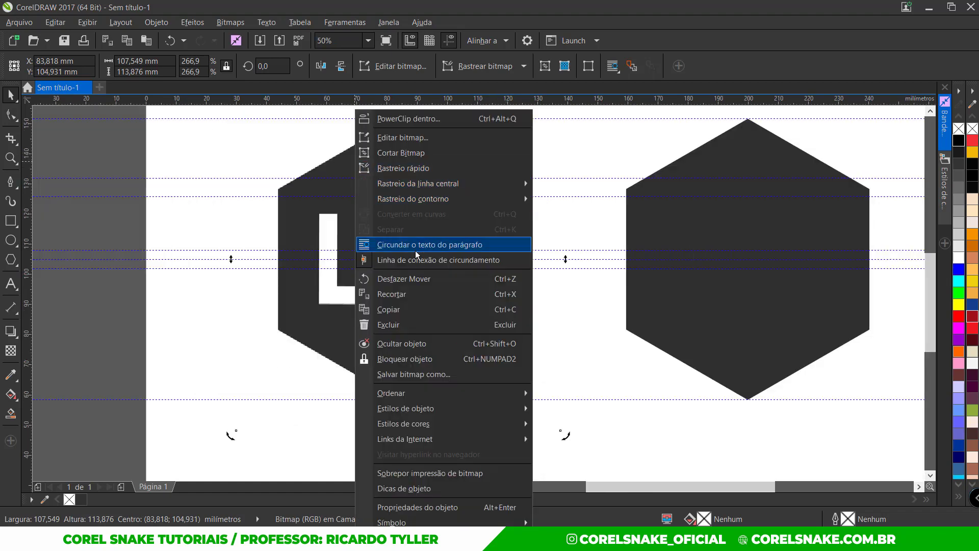
click(404, 359)
key(Escape)
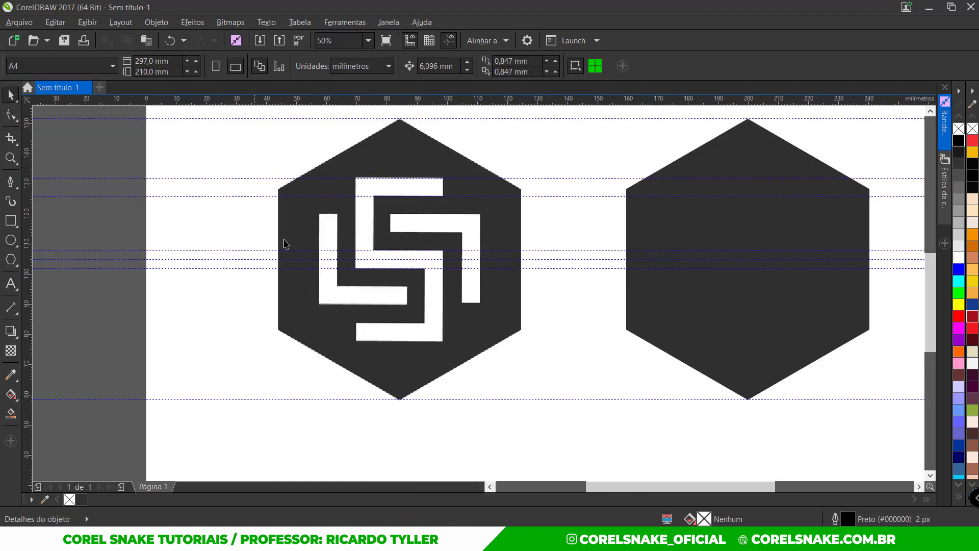
scroll(293, 238, up, 2)
scroll(294, 238, down, 2)
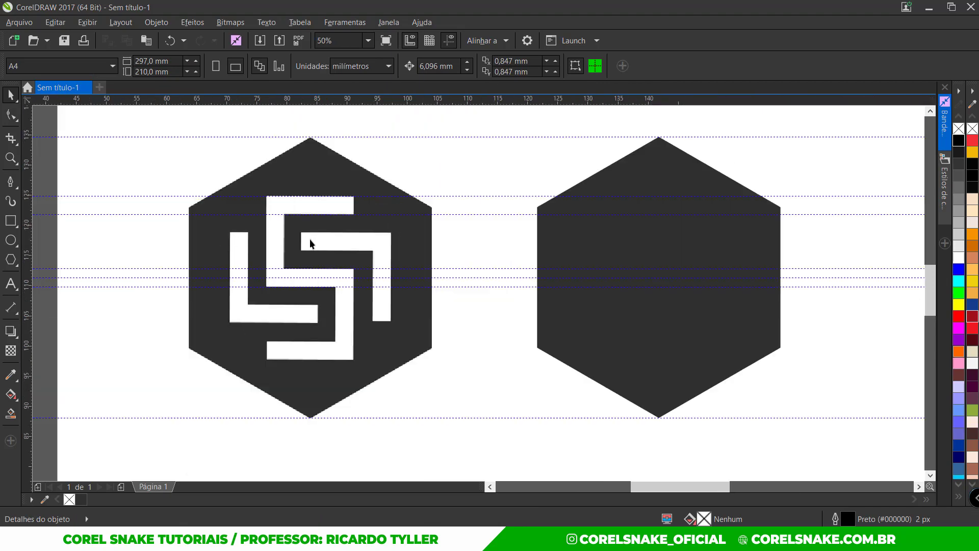
scroll(308, 242, up, 2)
scroll(208, 212, down, 2)
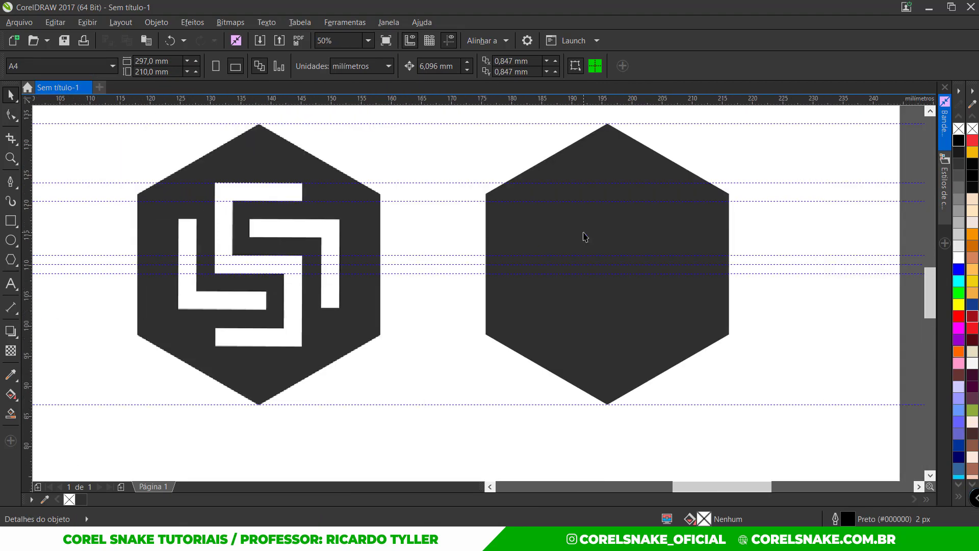
scroll(584, 234, up, 2)
scroll(413, 286, down, 4)
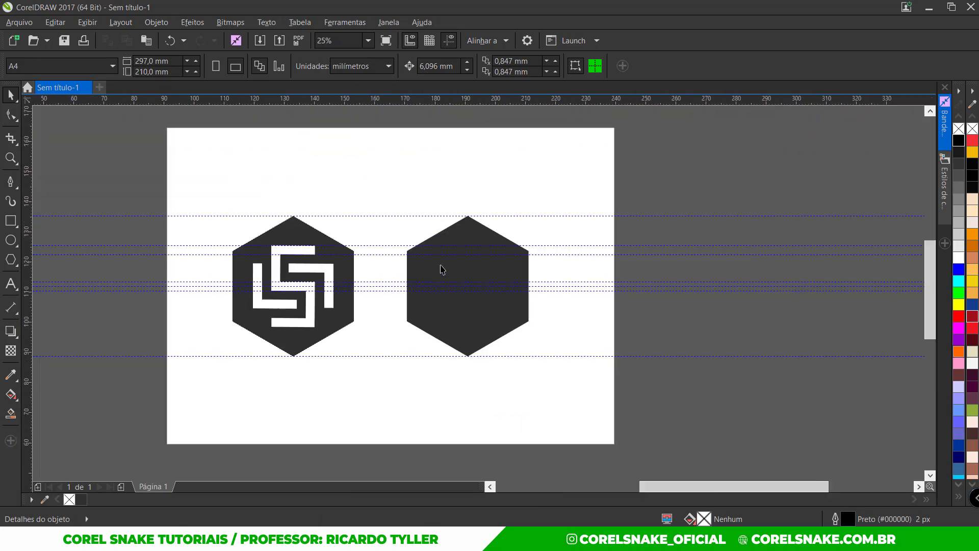
Step: Using a temporary 6,096 mm square between the two top-bar guidelines, place a horizontal guideline through its centre, and remove the square
scroll(441, 269, up, 2)
scroll(307, 312, up, 2)
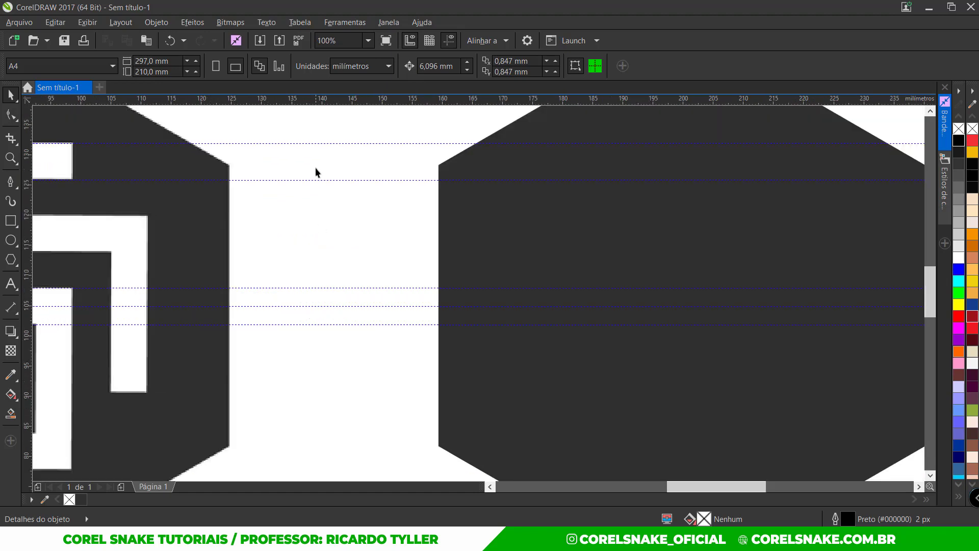
click(11, 220)
drag(267, 144, 304, 180)
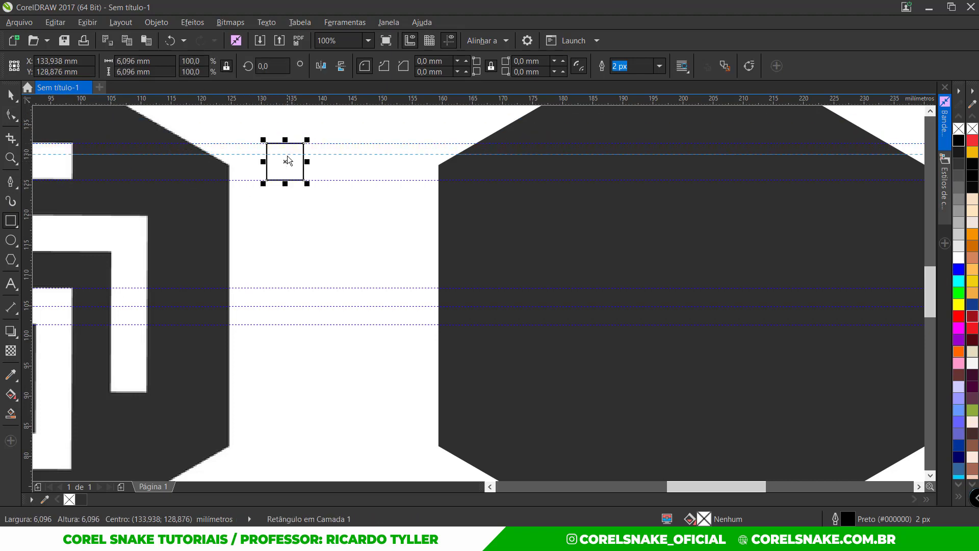
key(space)
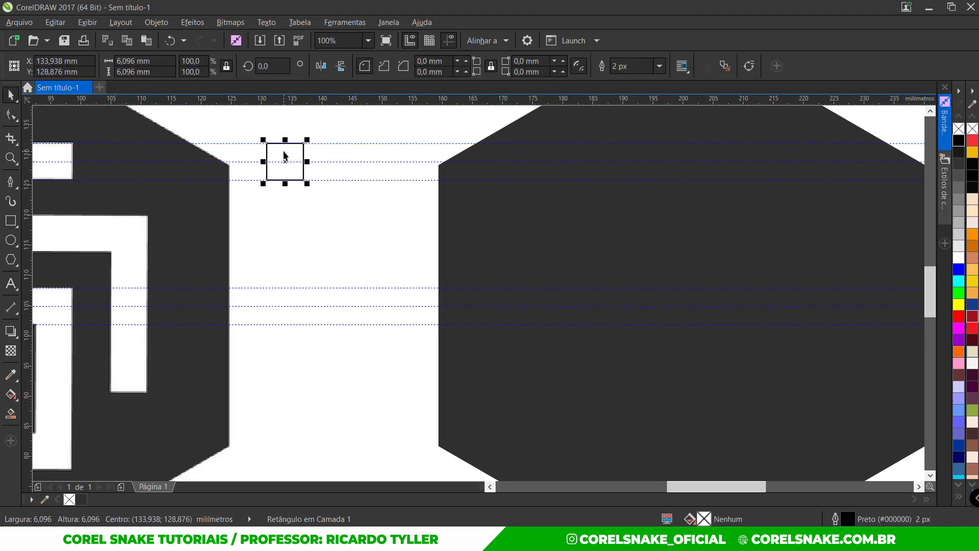
key(Escape)
scroll(355, 232, down, 2)
scroll(455, 234, up, 2)
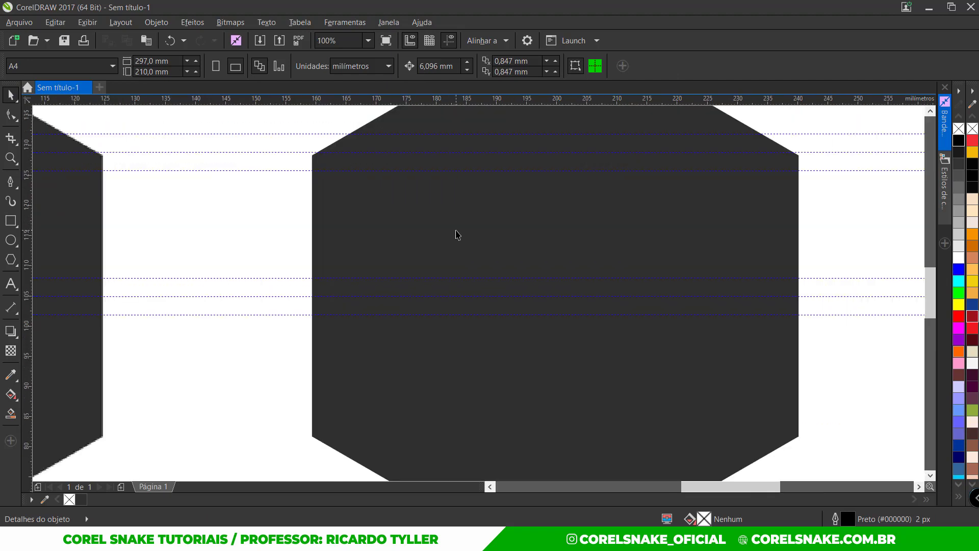
Step: Draw a rectangle about 25.1 mm wide and 24 mm high in the blank hexagon, between the centre guidelines of the top and middle bars
key(z)
click(10, 220)
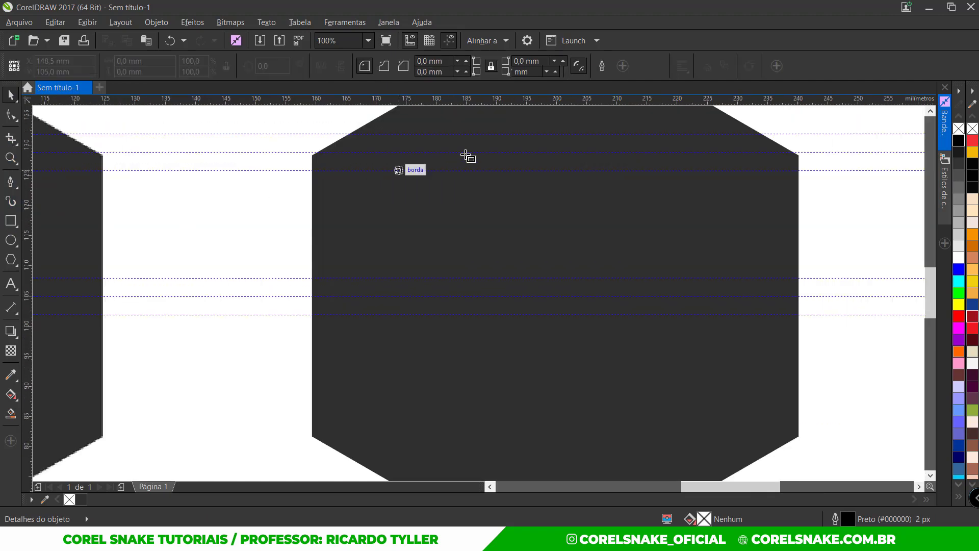
drag(484, 152, 628, 296)
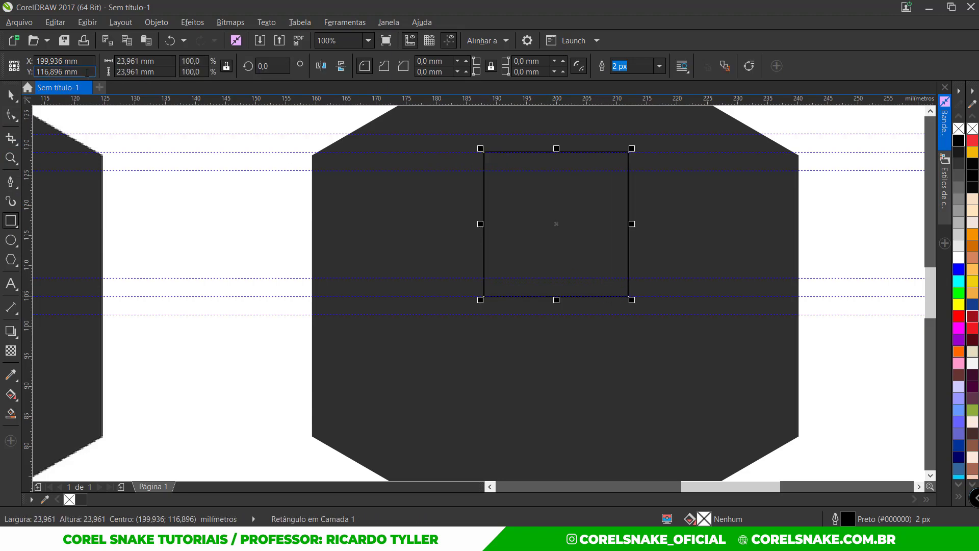
click(10, 95)
drag(633, 225, 641, 225)
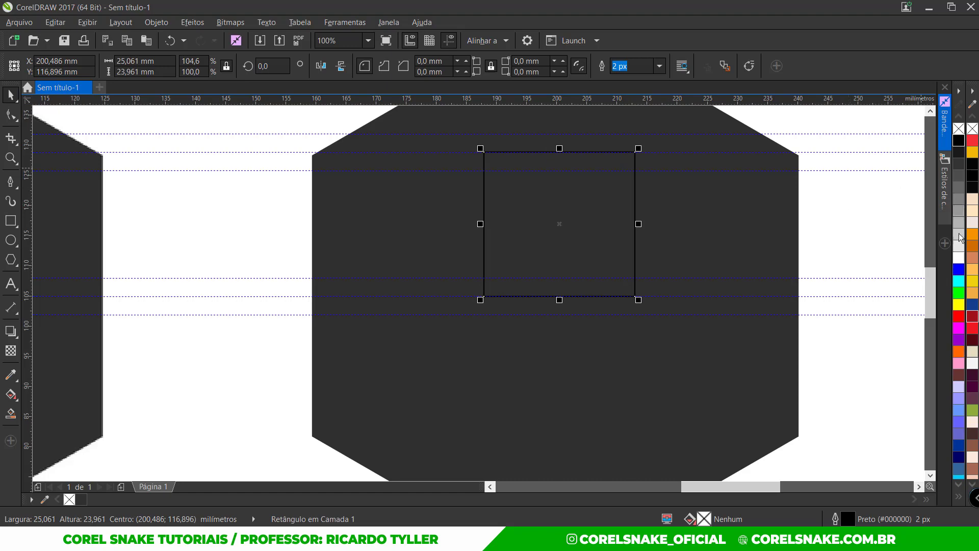
Step: Give the new rectangle a white outline and compare it with the reference emblem
right_click(961, 260)
scroll(588, 246, down, 1)
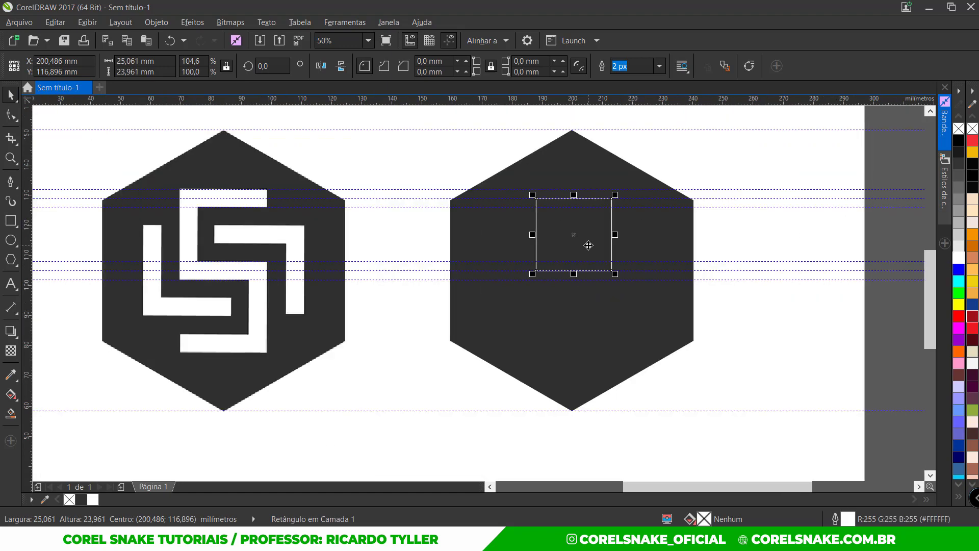
key(F4)
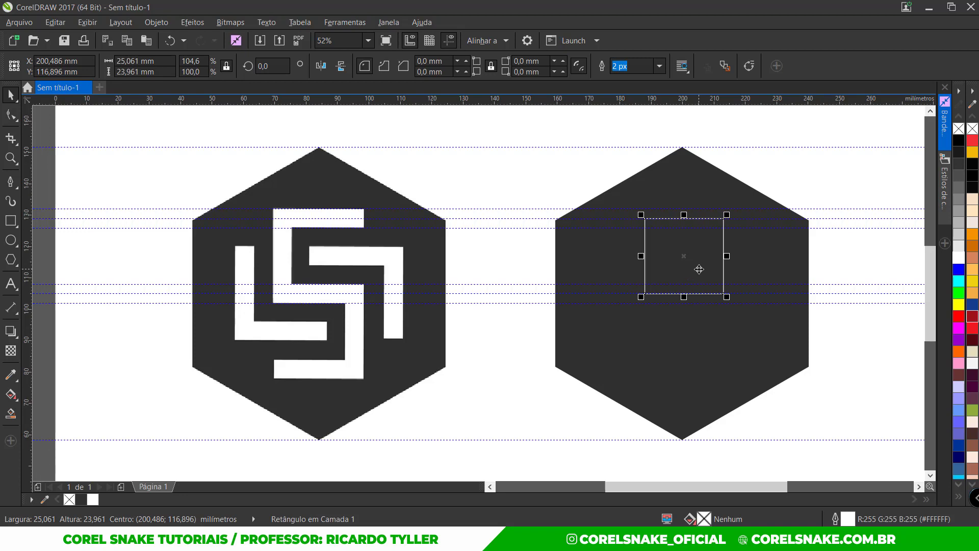
scroll(698, 269, up, 3)
scroll(683, 240, down, 4)
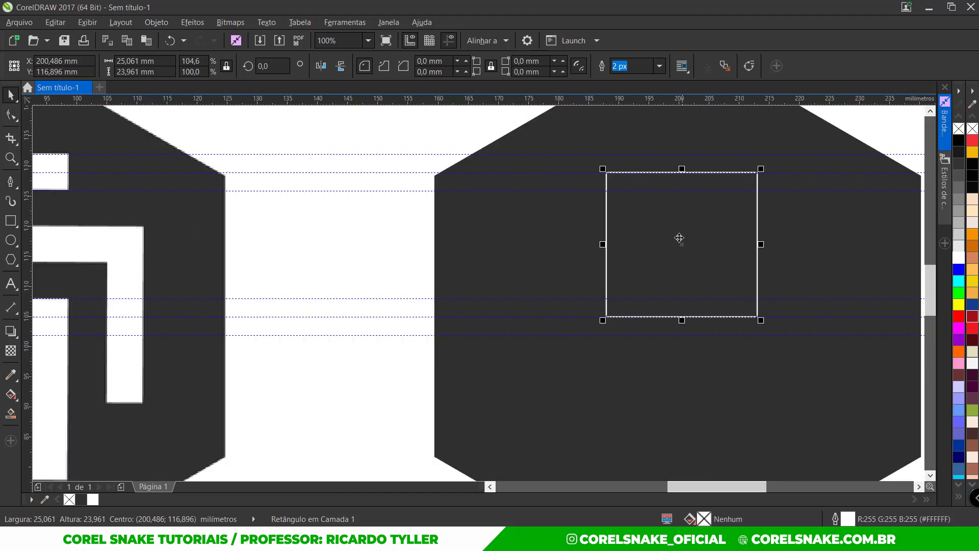
scroll(692, 257, up, 3)
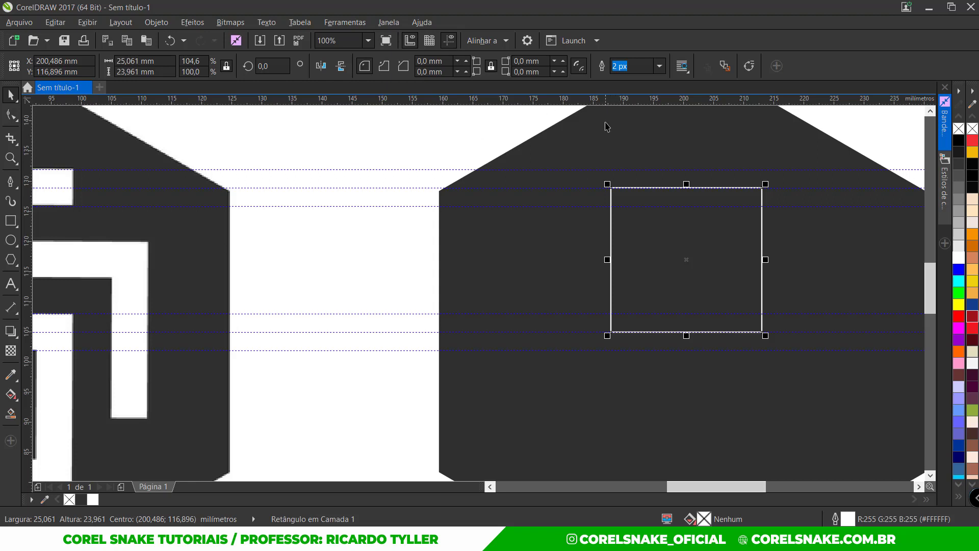
Step: Try outline widths of 20, 25 and 70 px on the rectangle, comparing its thickness with the bar guidelines
click(659, 66)
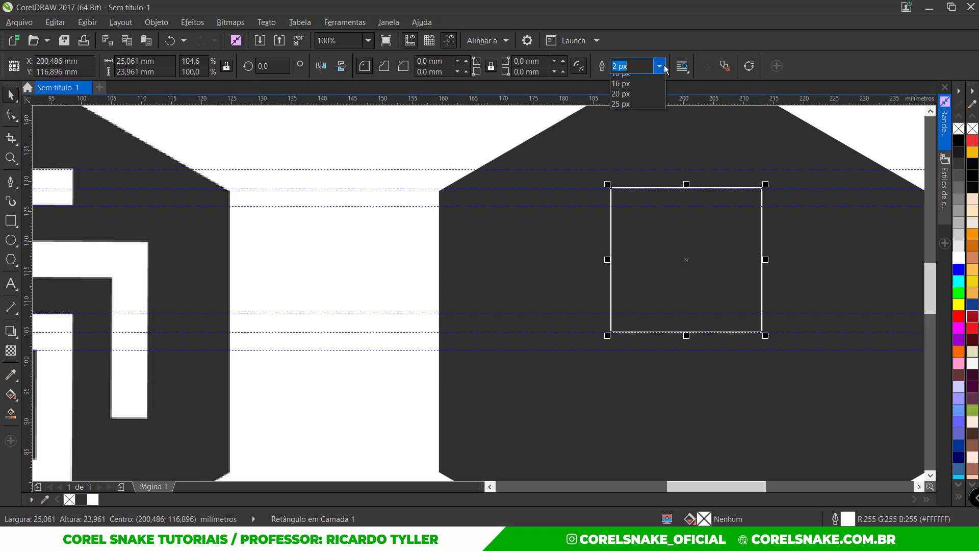
click(633, 183)
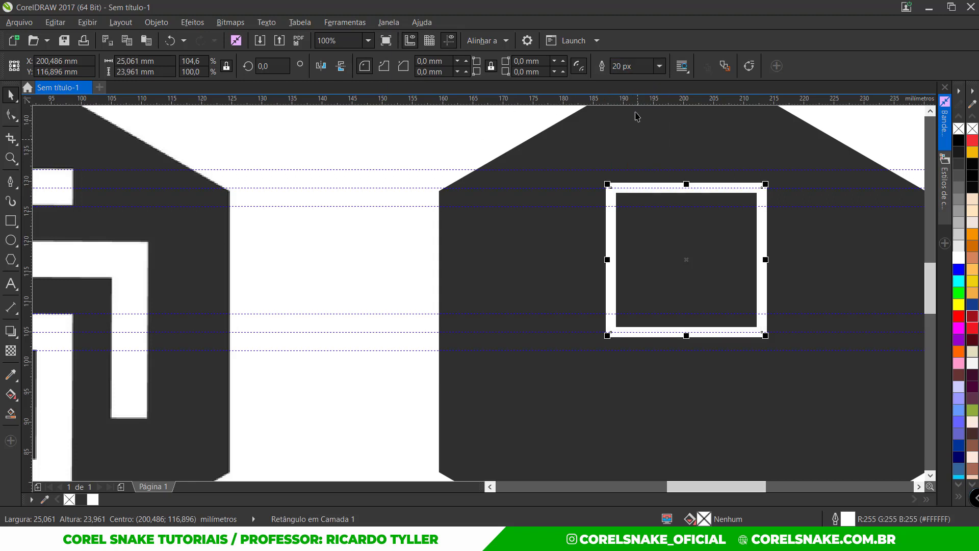
click(660, 66)
click(626, 192)
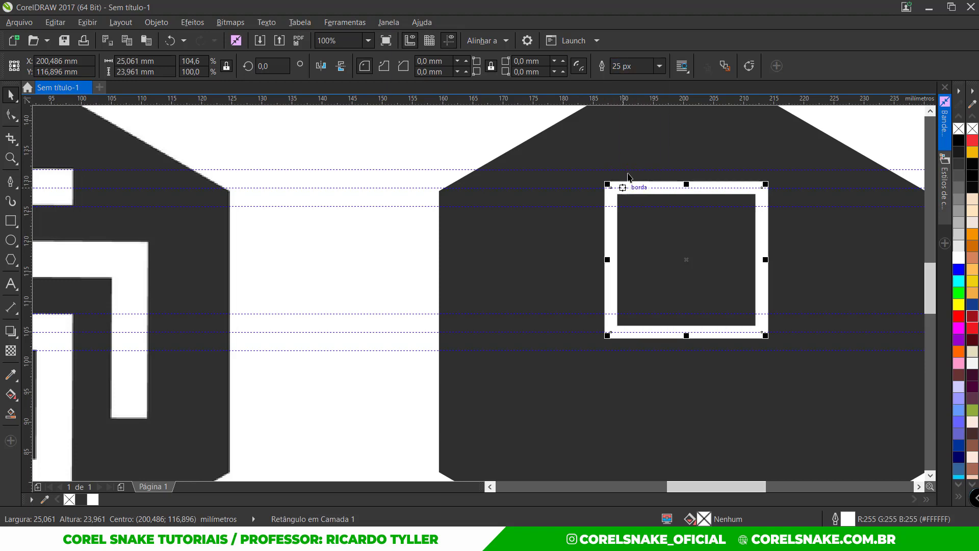
triple_click(639, 69)
key(Return)
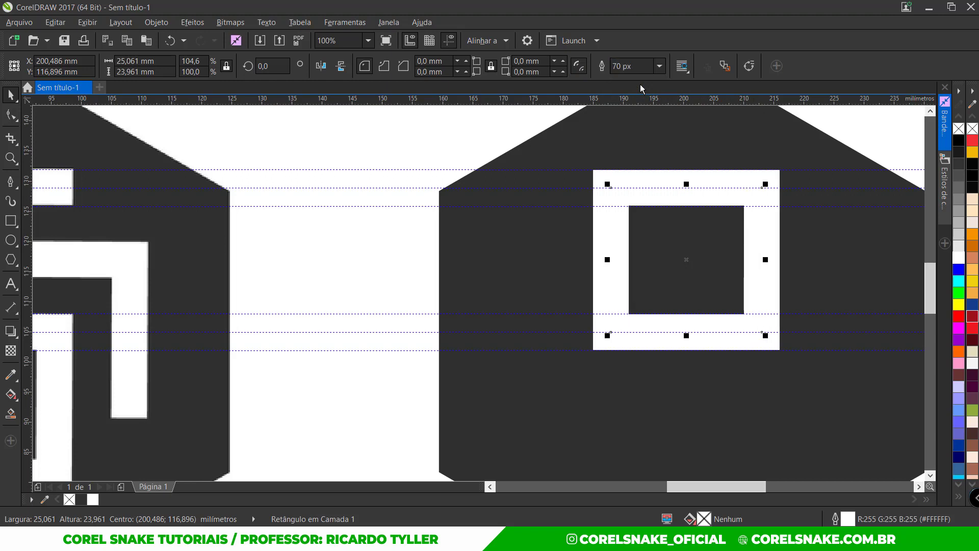
scroll(678, 168, up, 2)
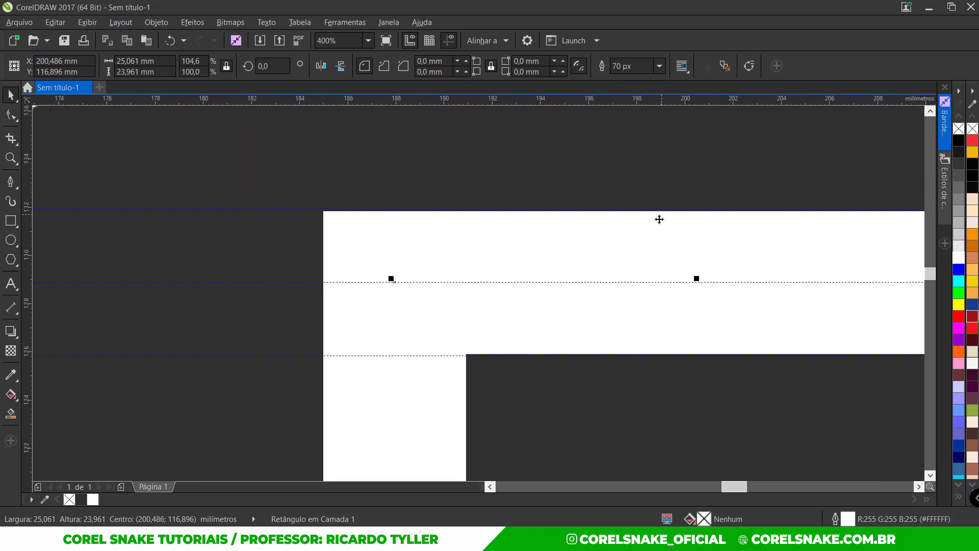
scroll(539, 216, down, 1)
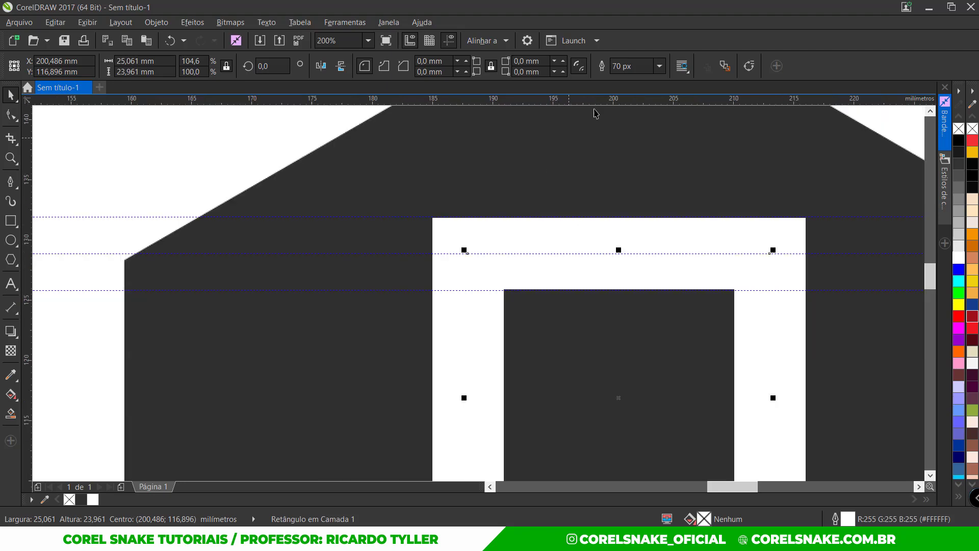
Step: Try a 72 px outline width on the white rectangle
click(632, 66)
text(72)
key(Return)
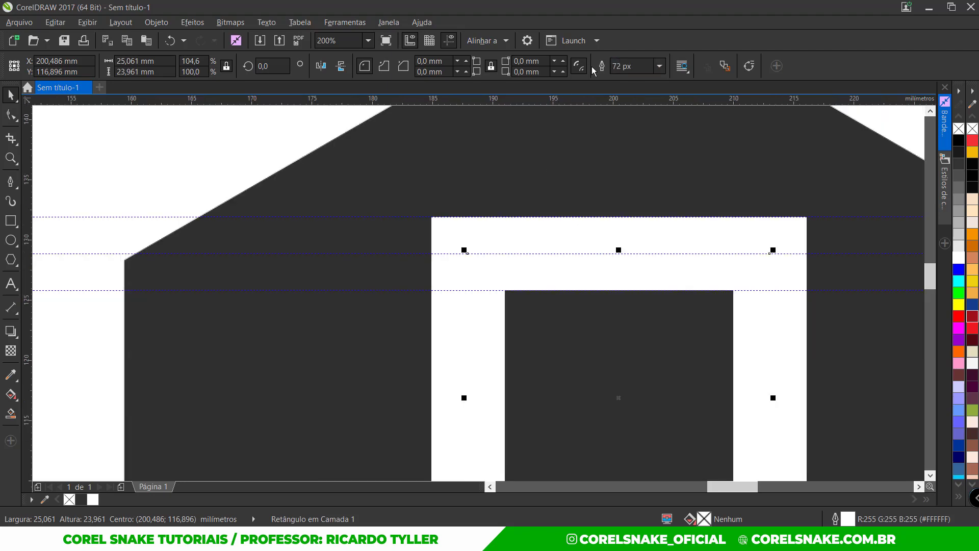
scroll(538, 194, down, 2)
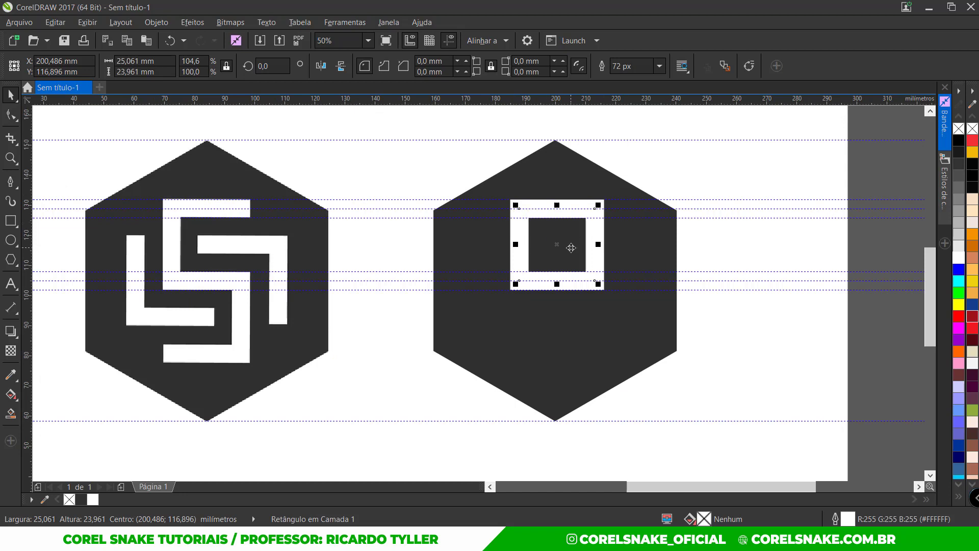
Step: Set the white rectangle's outline width to 71 px
key(BackSpace)
key(BackSpace)
key(BackSpace)
key(BackSpace)
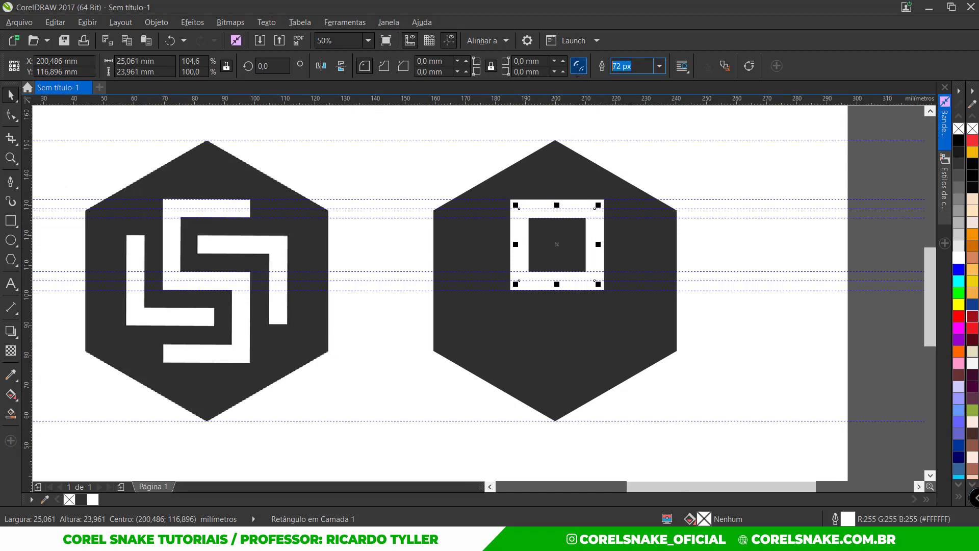
text(1)
key(Return)
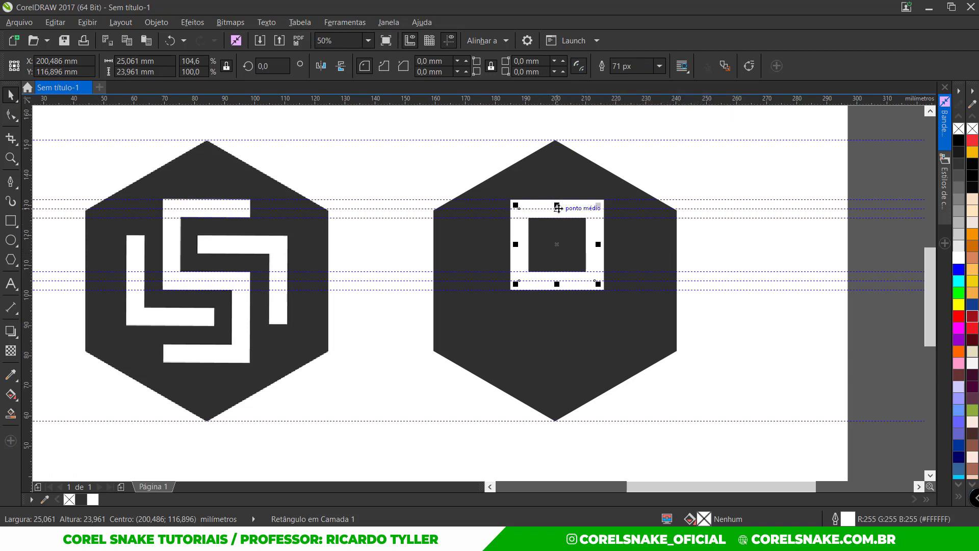
Step: Convert the white rectangle to curves and split its path at the upper-right corner node
click(13, 116)
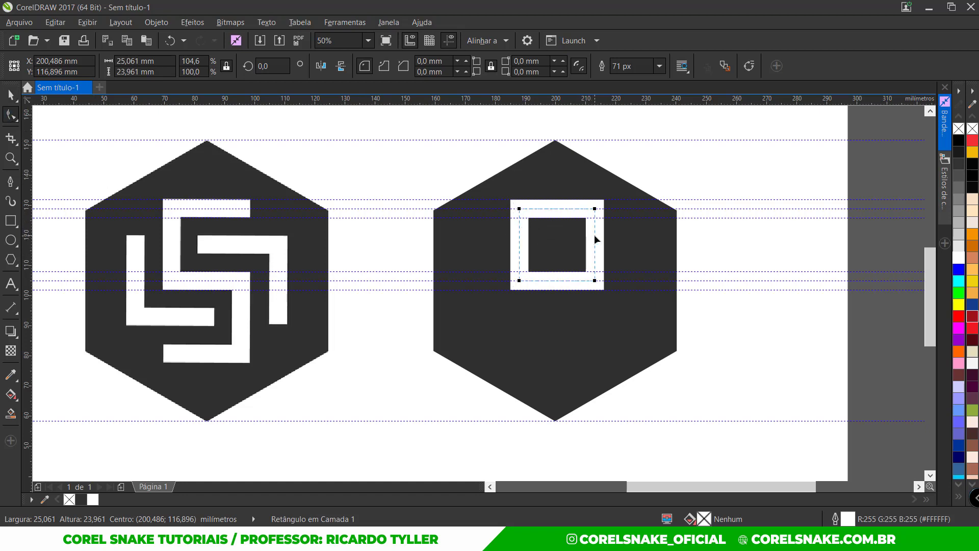
scroll(595, 235, up, 2)
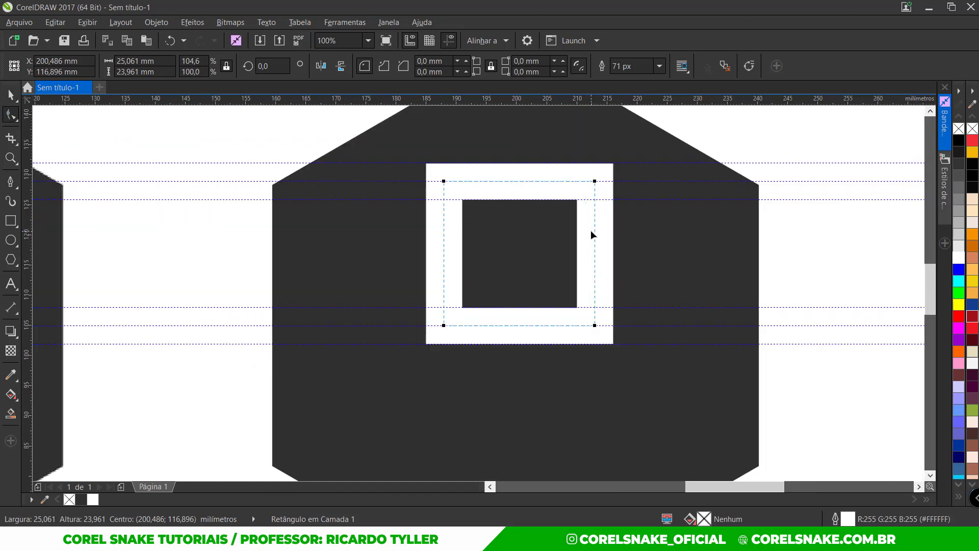
key(ctrl+q)
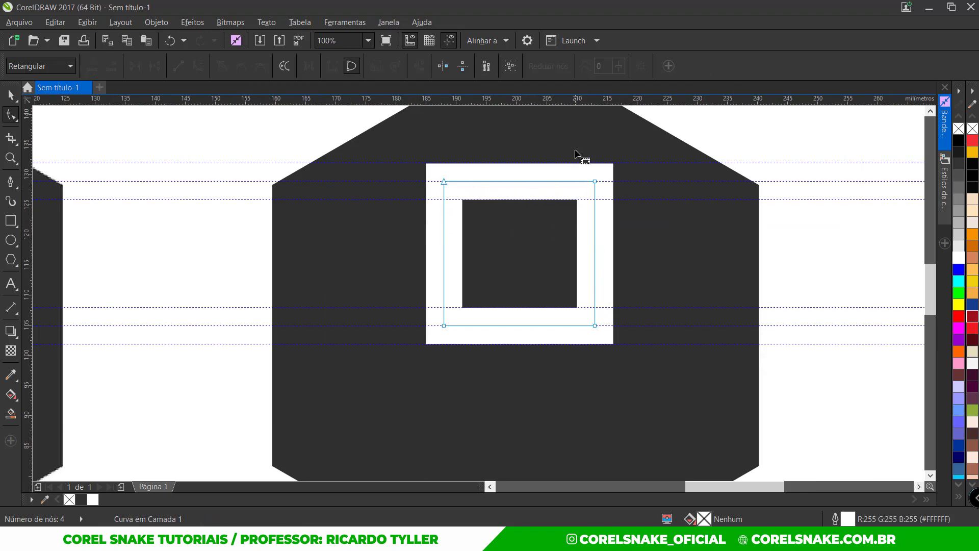
drag(606, 200, 606, 201)
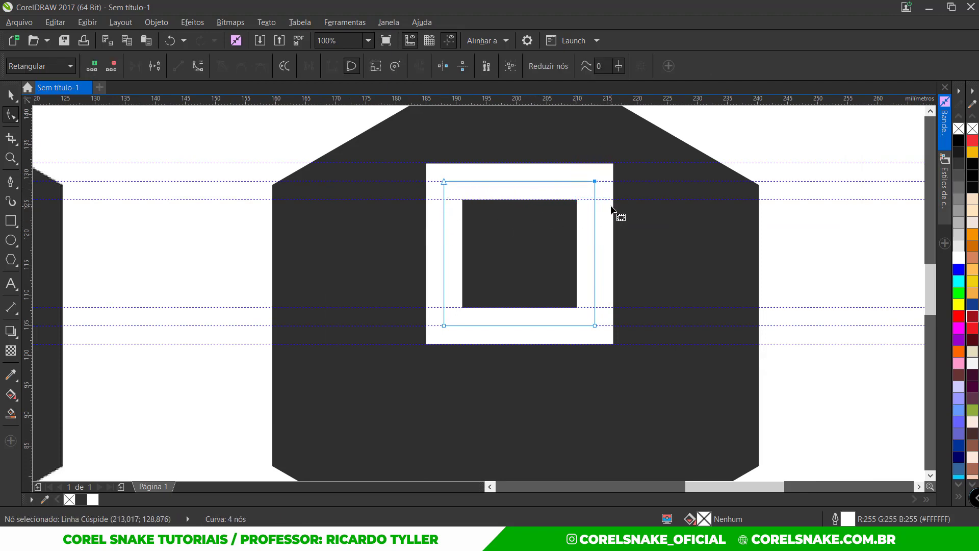
right_click(596, 182)
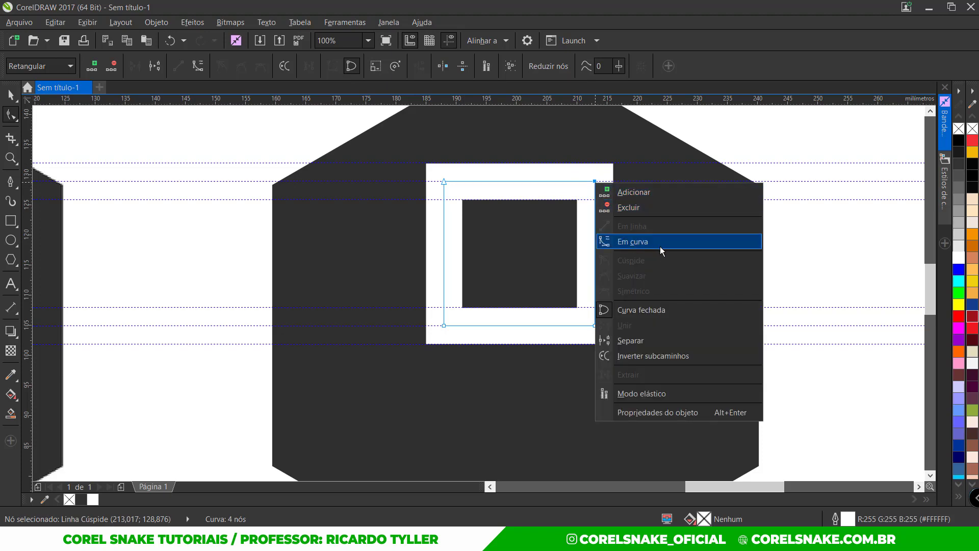
click(631, 340)
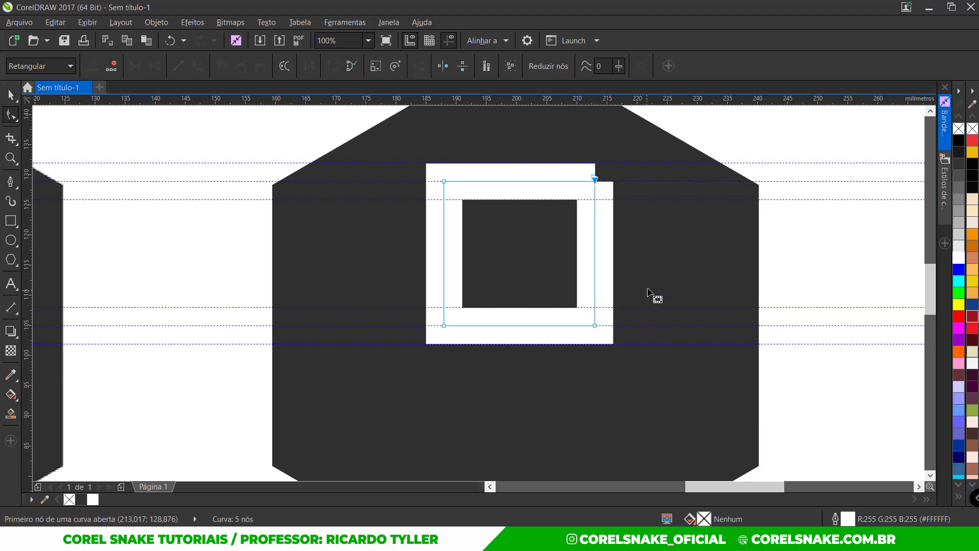
drag(656, 295, 594, 329)
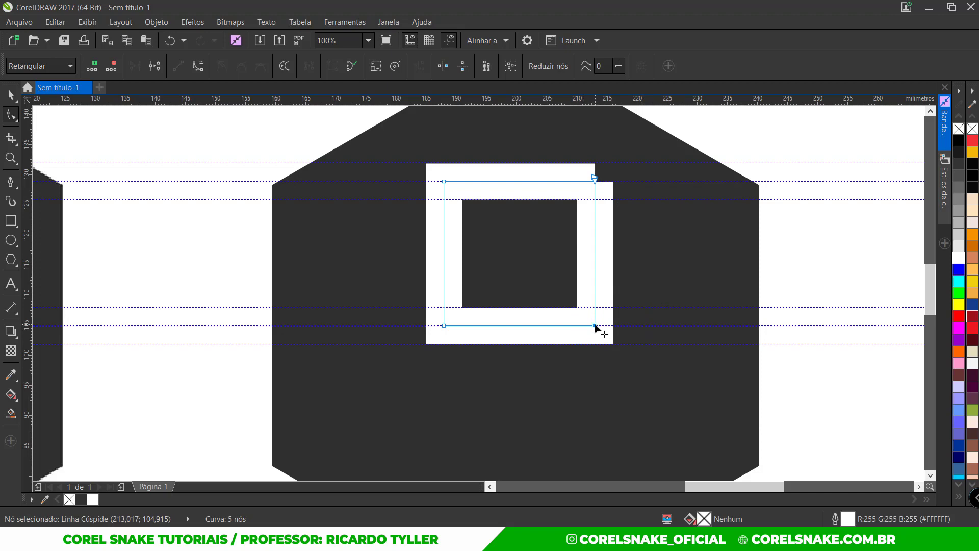
right_click(595, 327)
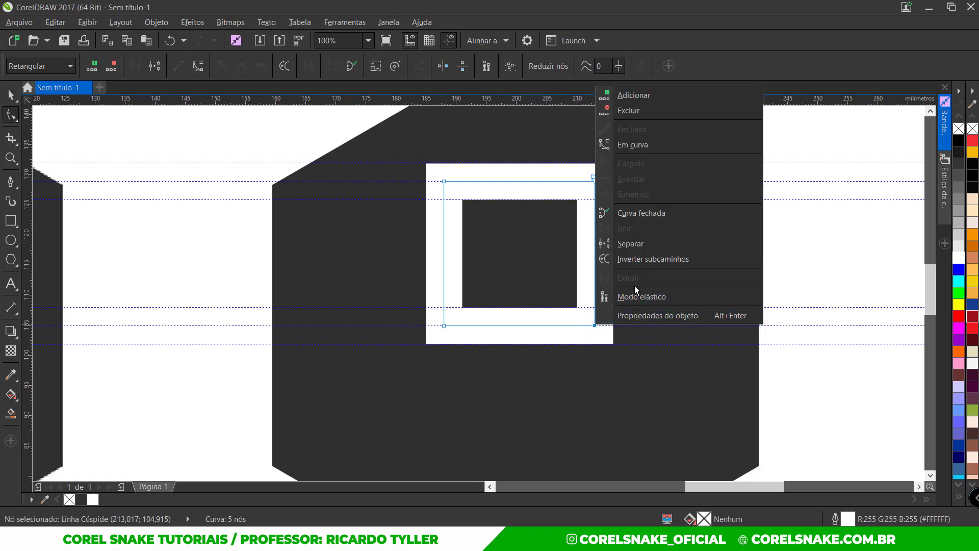
click(502, 177)
Step: Place a vertical guideline at X 216.149 mm along the outer right edge of the white frame
click(10, 95)
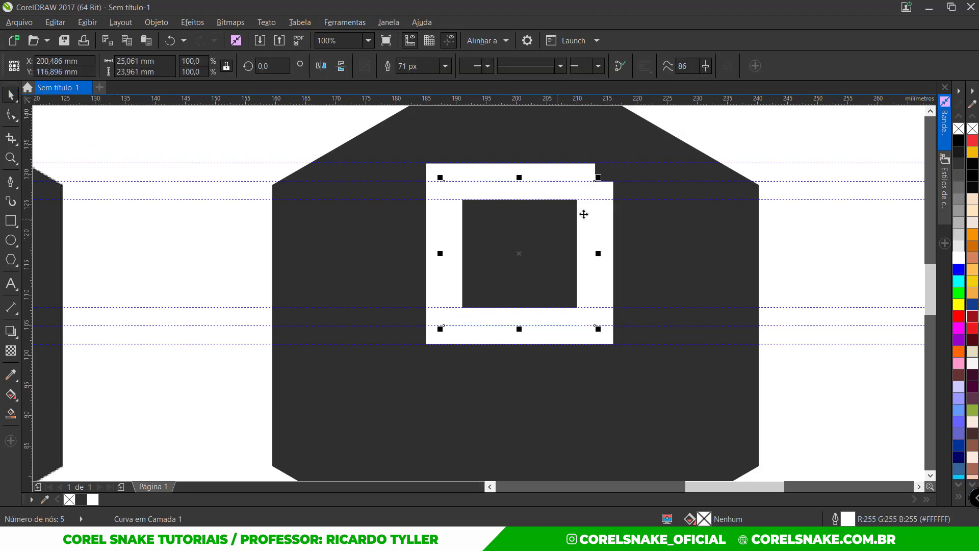
drag(29, 272, 613, 277)
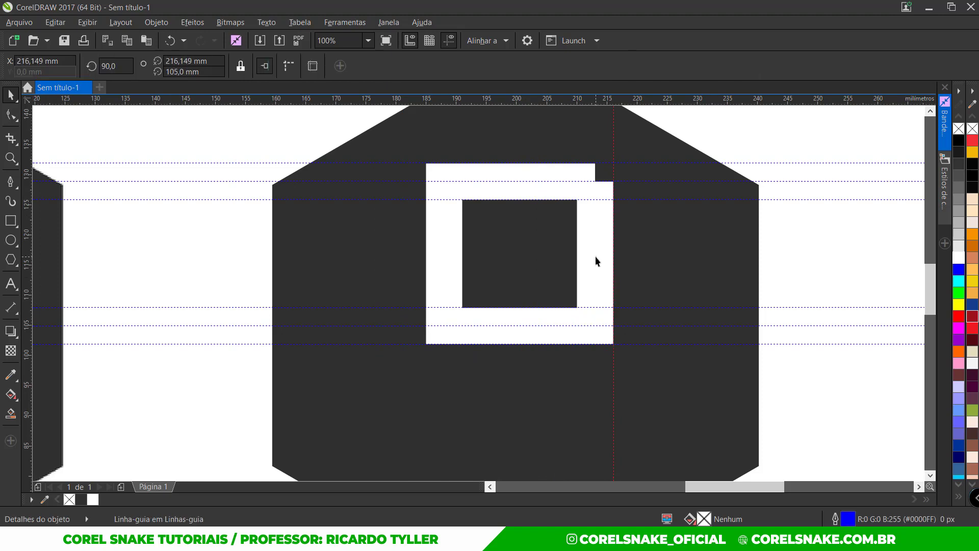
Step: Split the white frame's path at its lower-right corner node
click(590, 323)
click(9, 117)
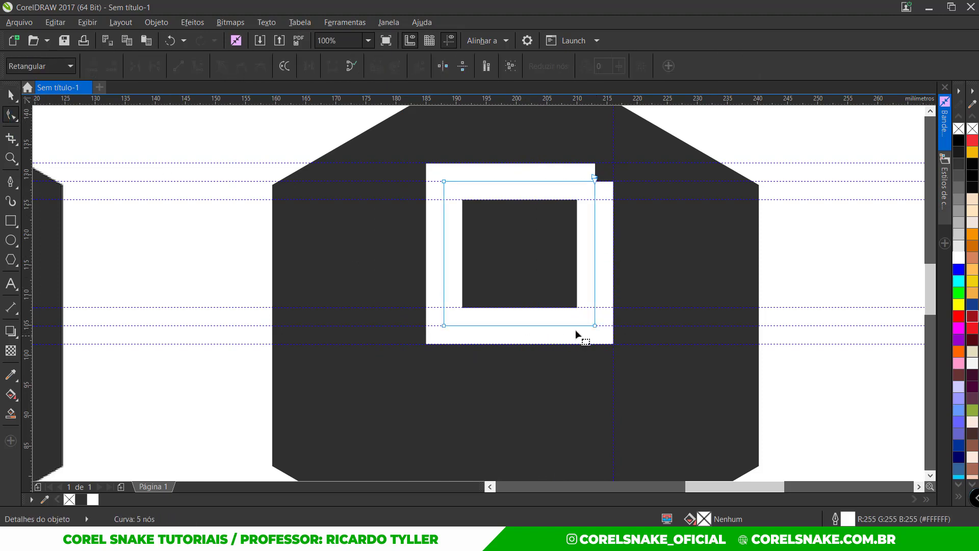
click(595, 325)
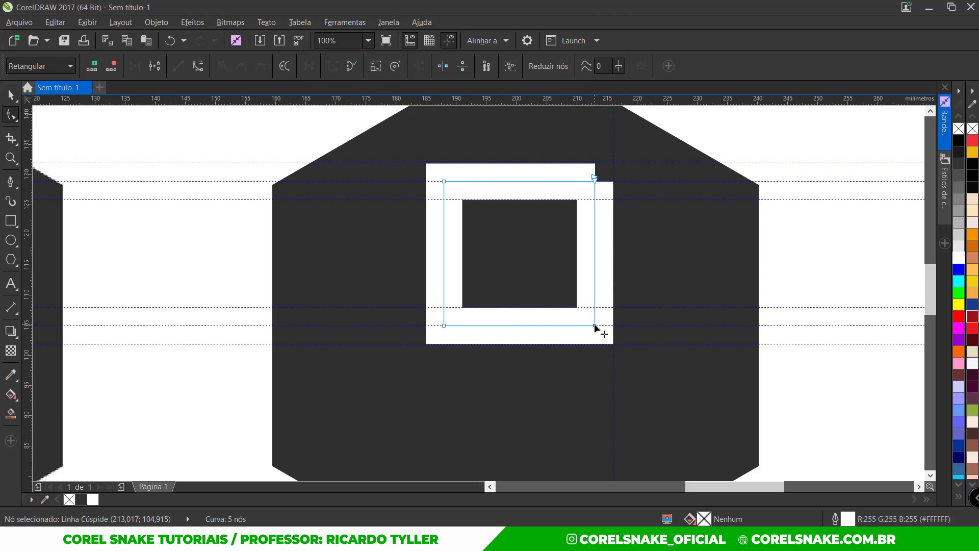
right_click(595, 326)
click(620, 244)
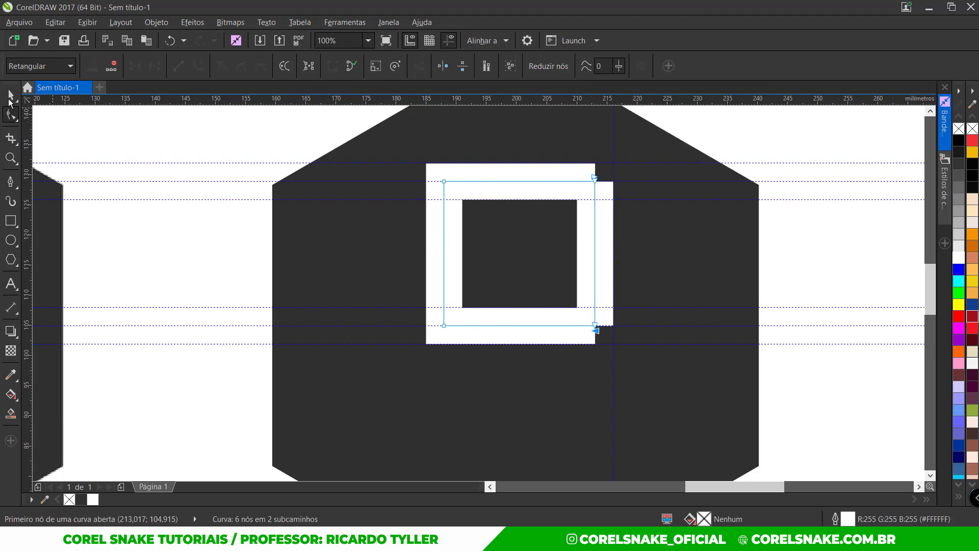
Step: Break the split frame into separate curves and delete its right vertical bar, leaving a C shape
click(9, 100)
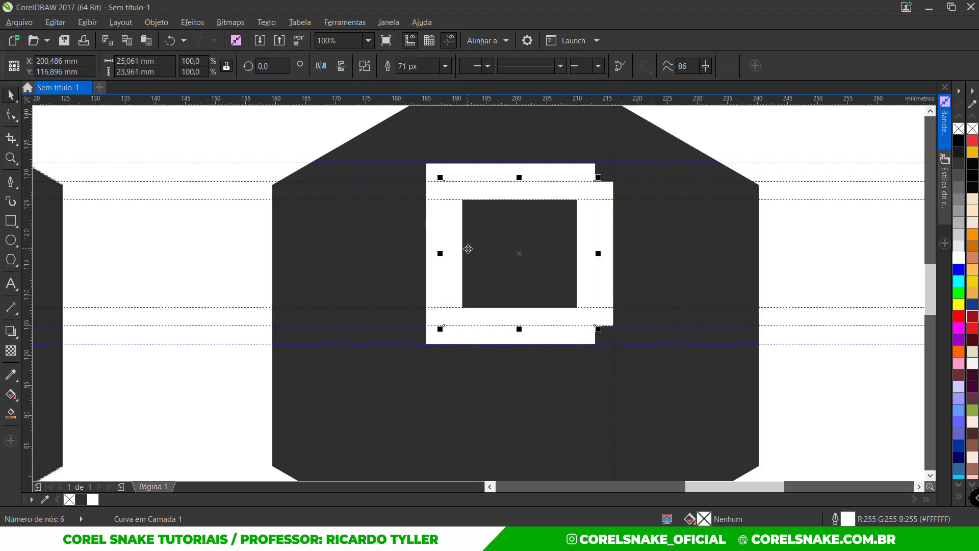
click(777, 255)
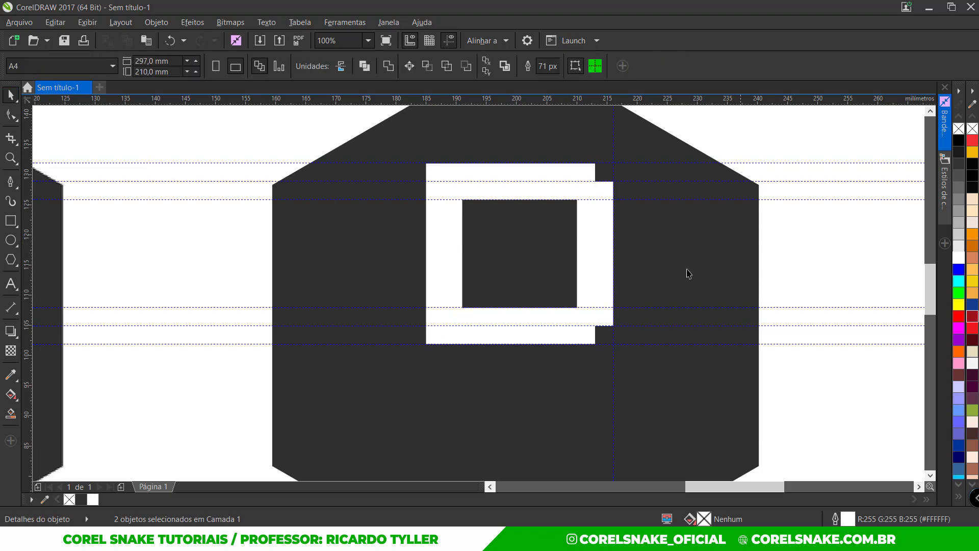
click(599, 250)
key(Delete)
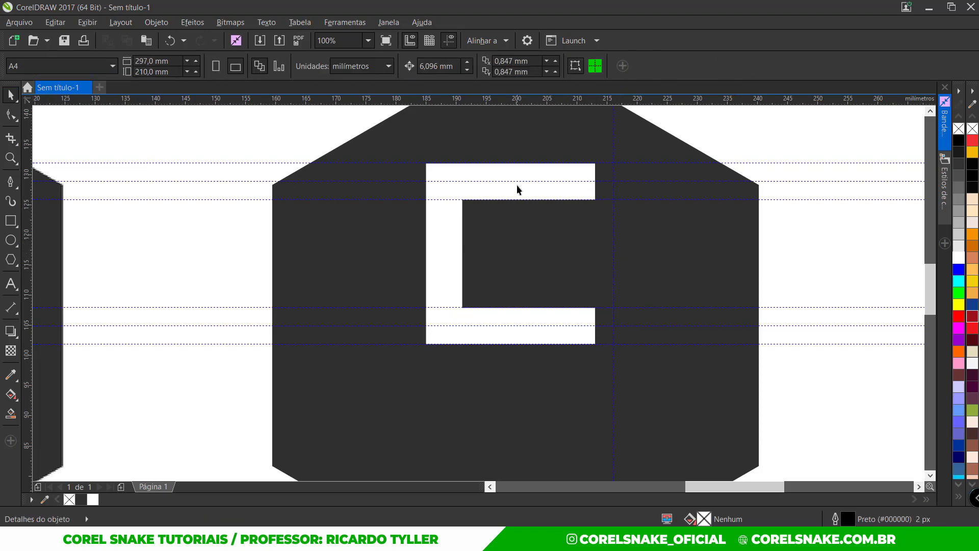
Step: Extend both open ends of the C shape to the vertical guideline
click(516, 185)
click(11, 115)
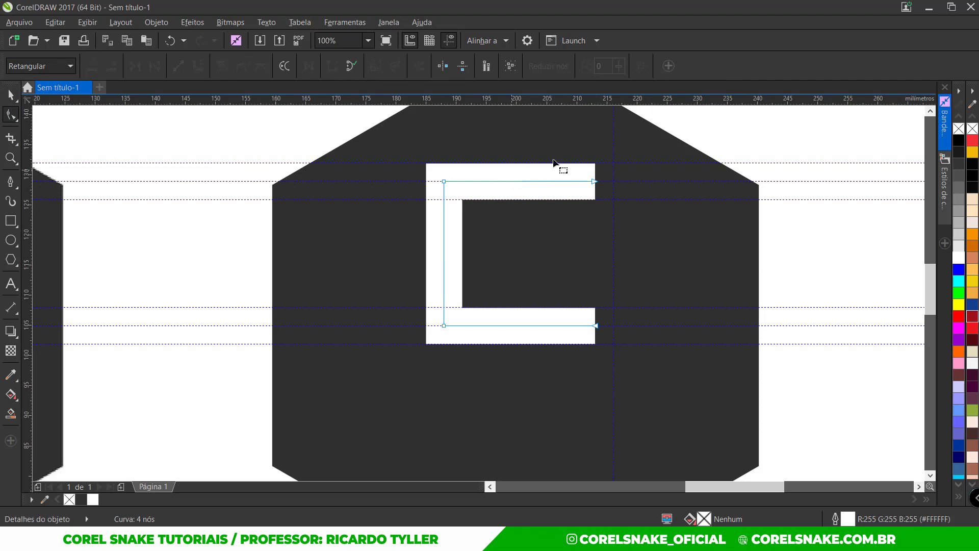
drag(571, 146, 632, 378)
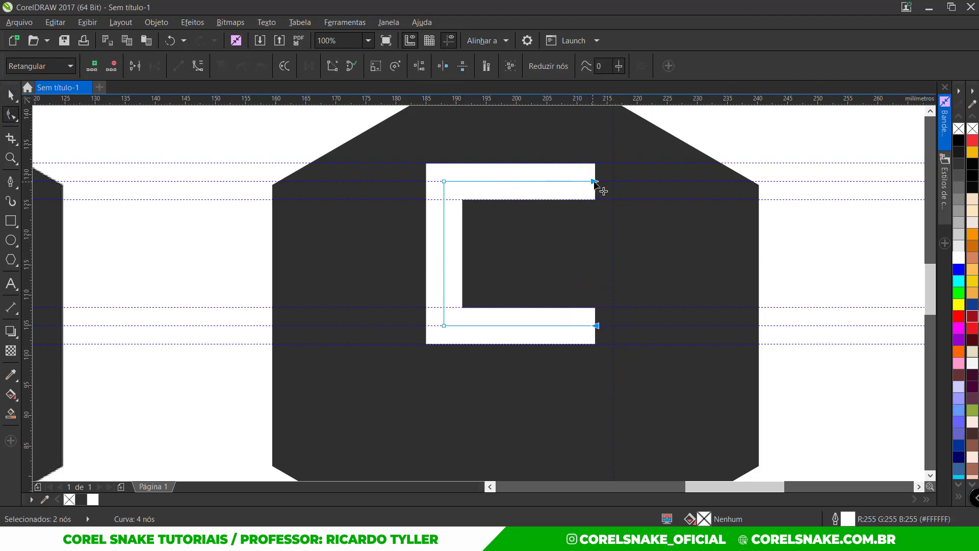
drag(595, 182, 614, 182)
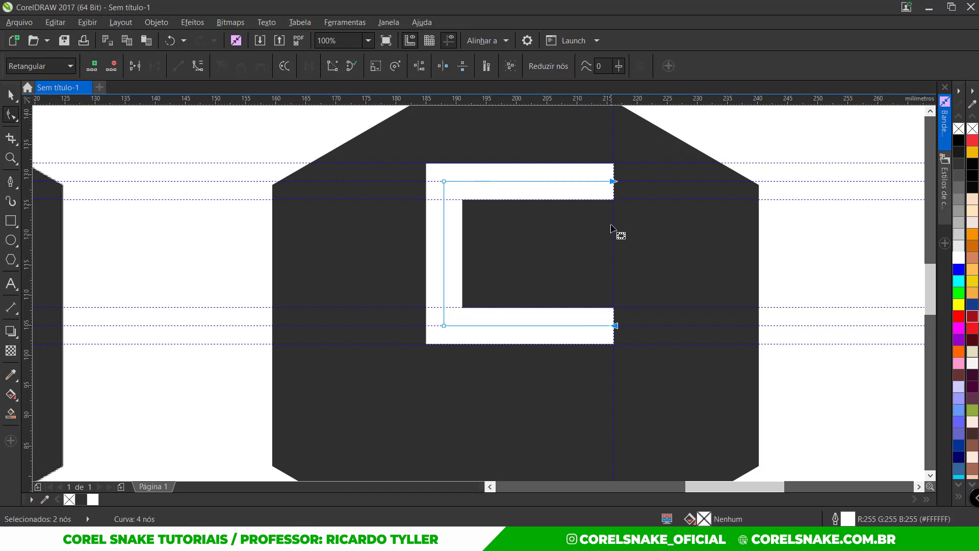
click(11, 95)
Step: Mirror a copy of the C shape downward and flip the copy horizontally to form the lower half of the S
scroll(430, 230, down, 1)
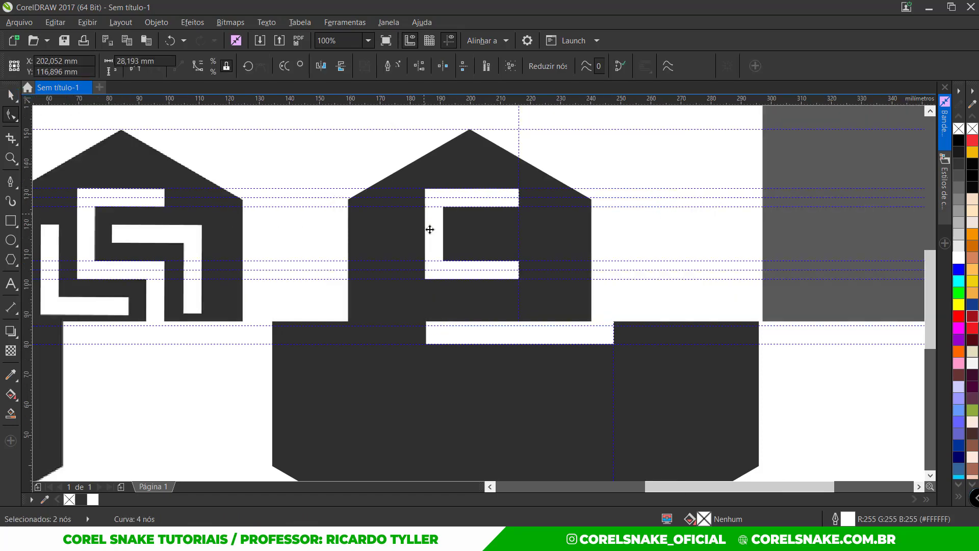
key(space)
scroll(430, 230, down, 1)
scroll(508, 313, down, 1)
scroll(408, 283, up, 1)
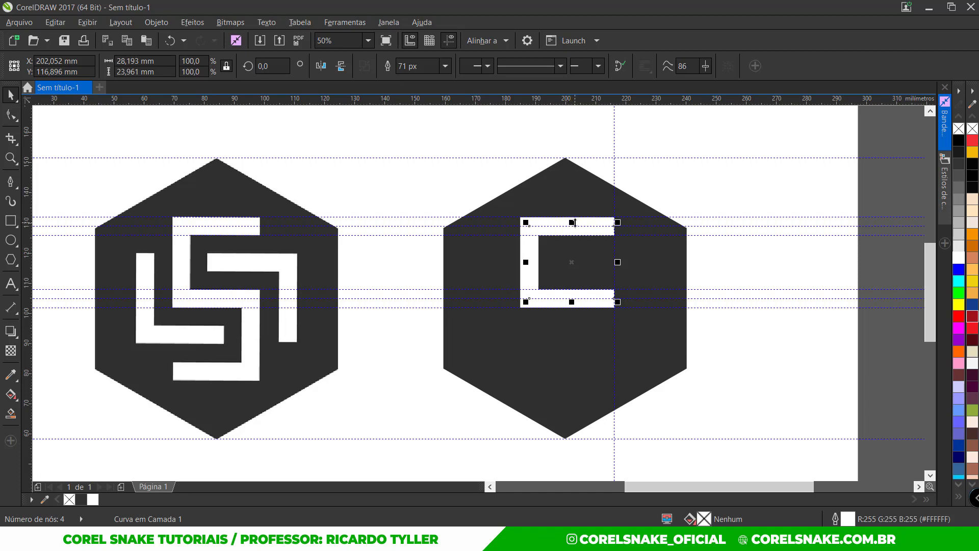
drag(572, 222, 576, 374)
right_click(577, 374)
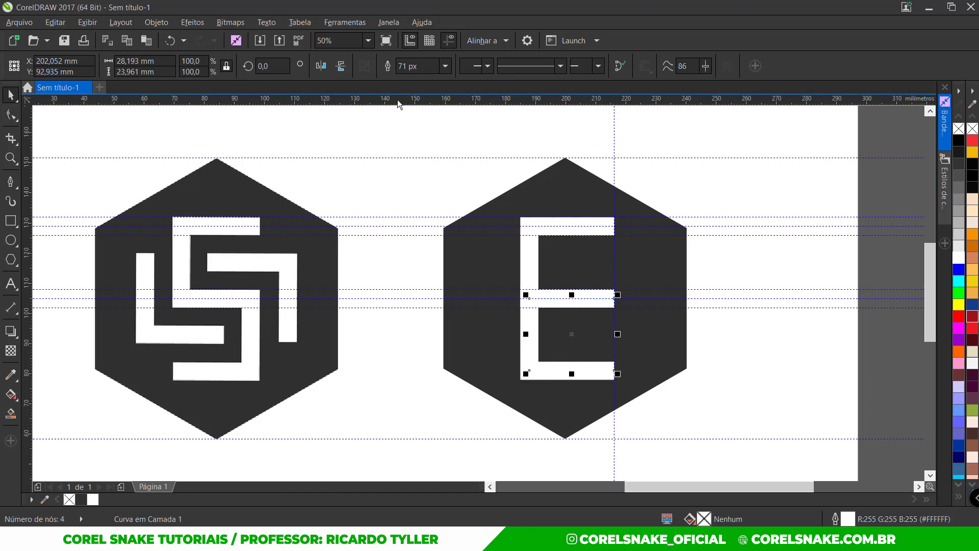
click(321, 67)
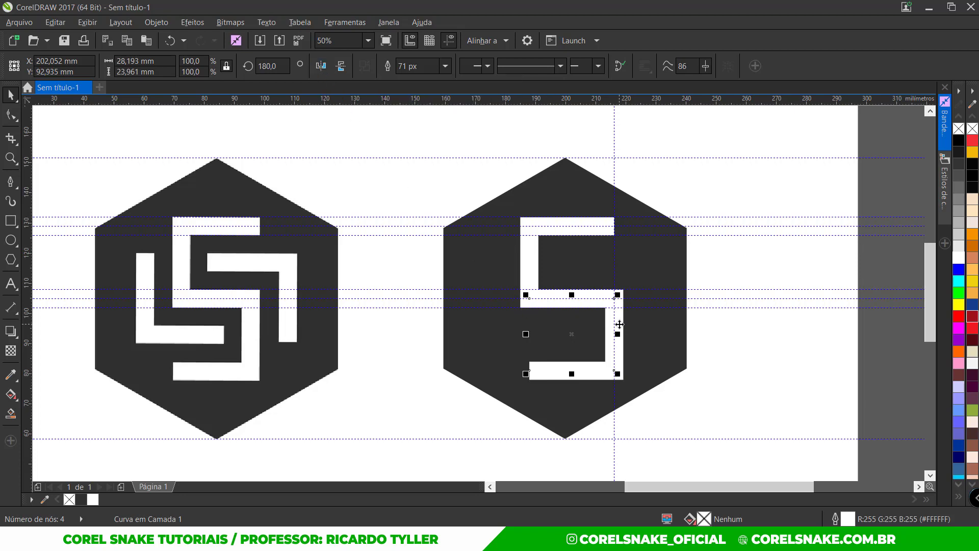
Step: Shift the lower half of the S horizontally until its outer right edge meets the vertical guideline
scroll(634, 313, up, 2)
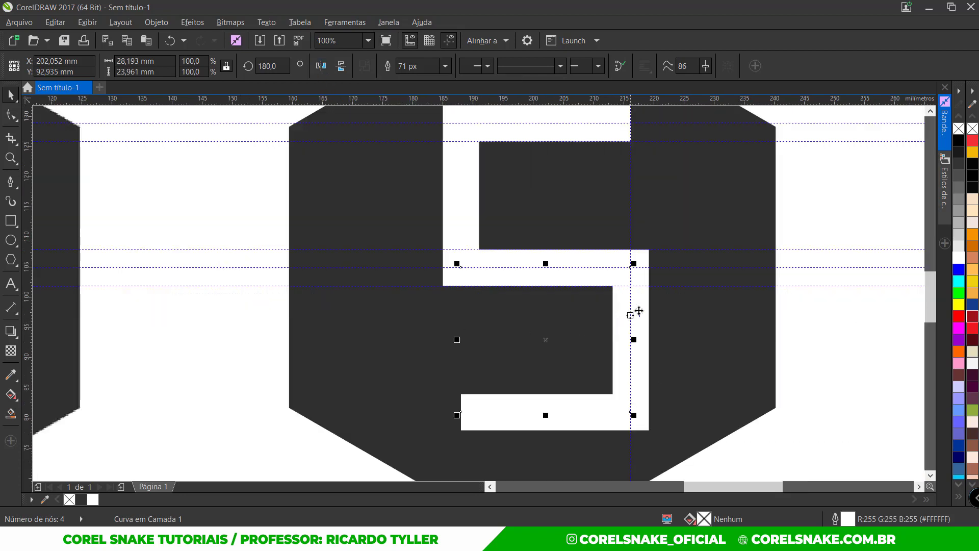
drag(638, 318, 614, 321)
scroll(596, 291, up, 1)
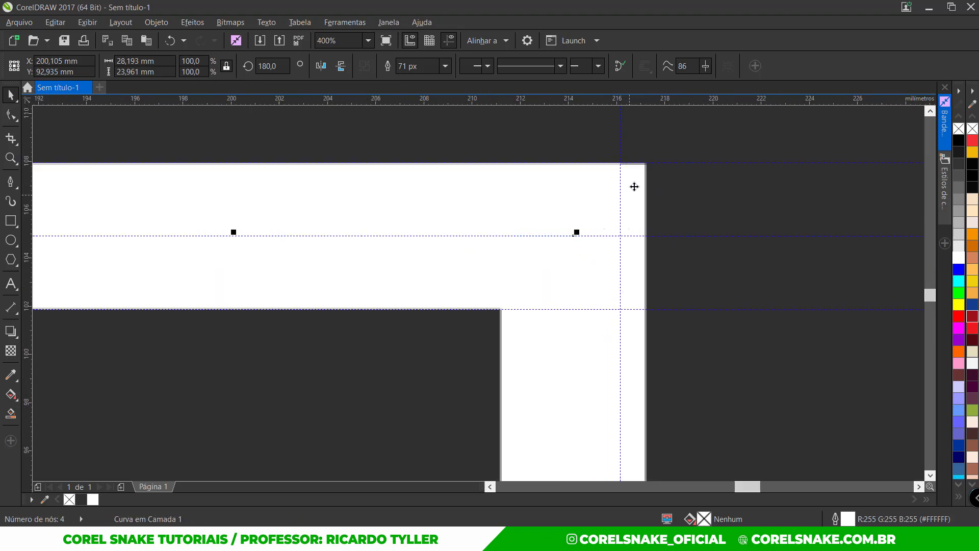
drag(640, 175, 622, 171)
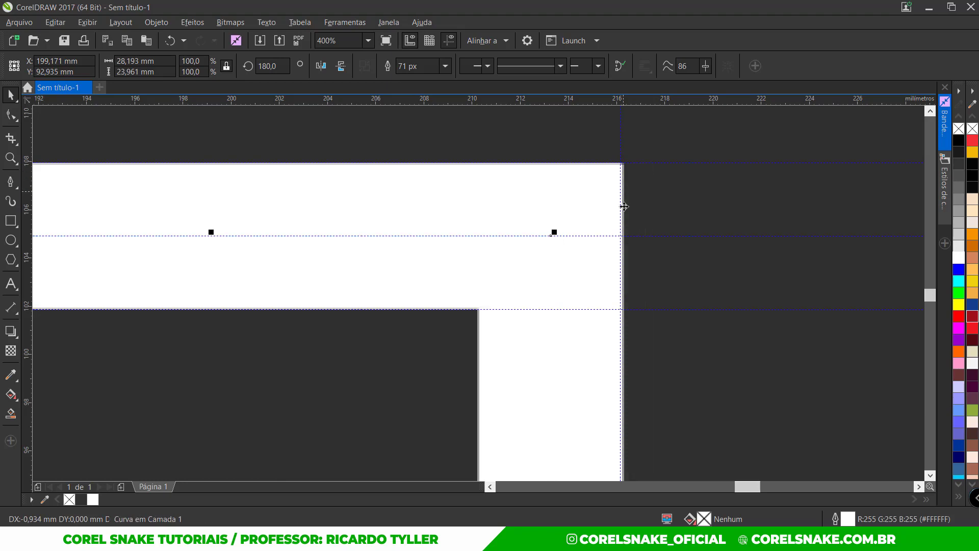
scroll(623, 208, up, 1)
scroll(623, 208, up, 1)
drag(608, 204, 603, 207)
scroll(614, 280, down, 6)
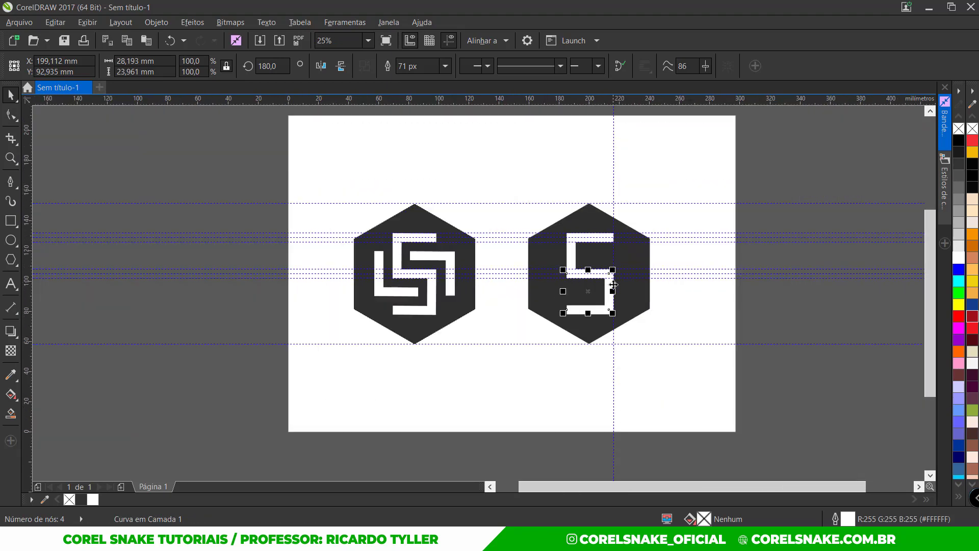
scroll(612, 283, up, 1)
click(708, 347)
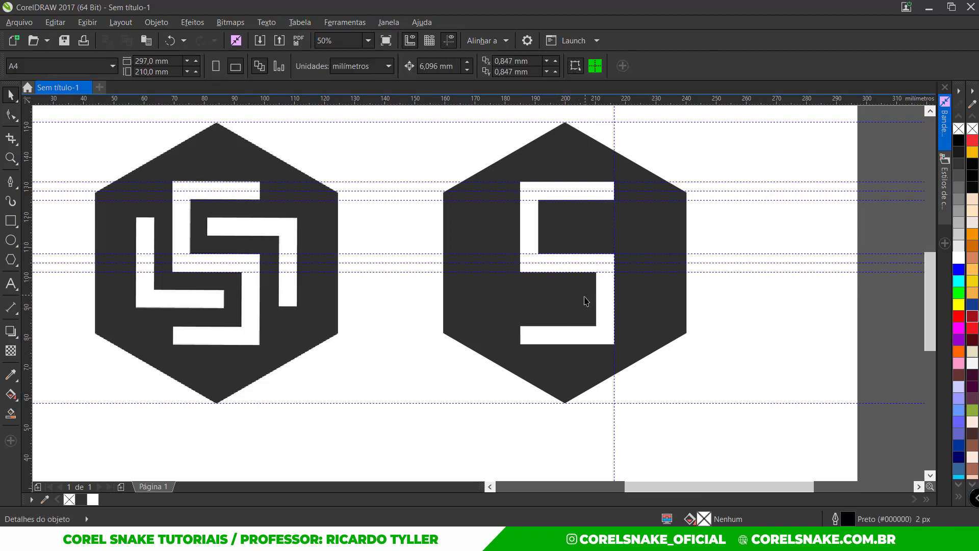
scroll(586, 302, up, 1)
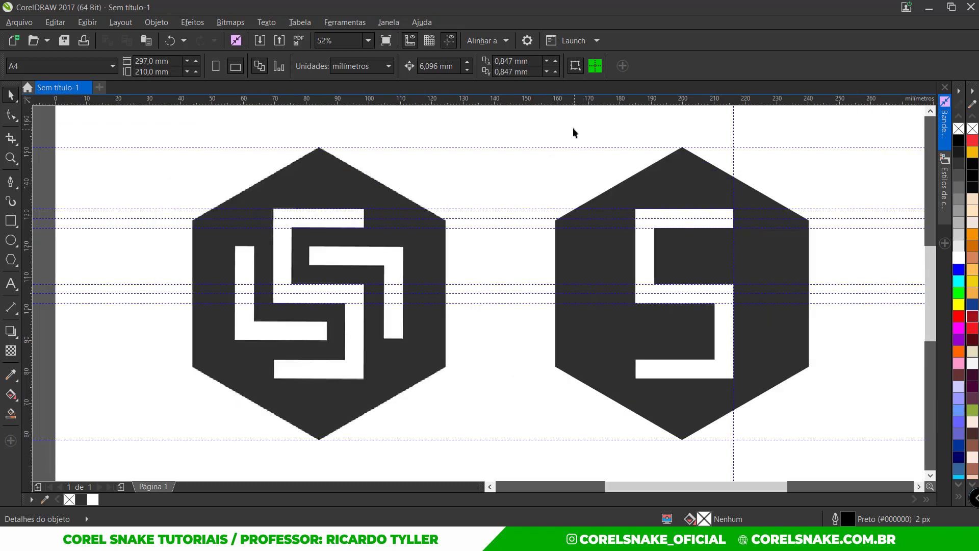
Step: Add horizontal guidelines at Y 77.822 mm under the S and Y 113.89 mm along the reference's right hook bar
drag(571, 121, 766, 406)
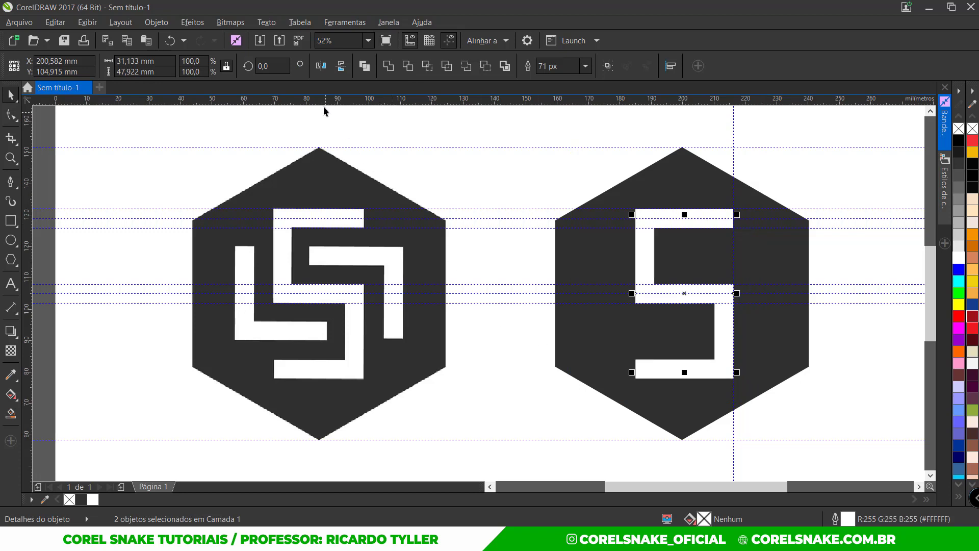
drag(331, 204, 356, 382)
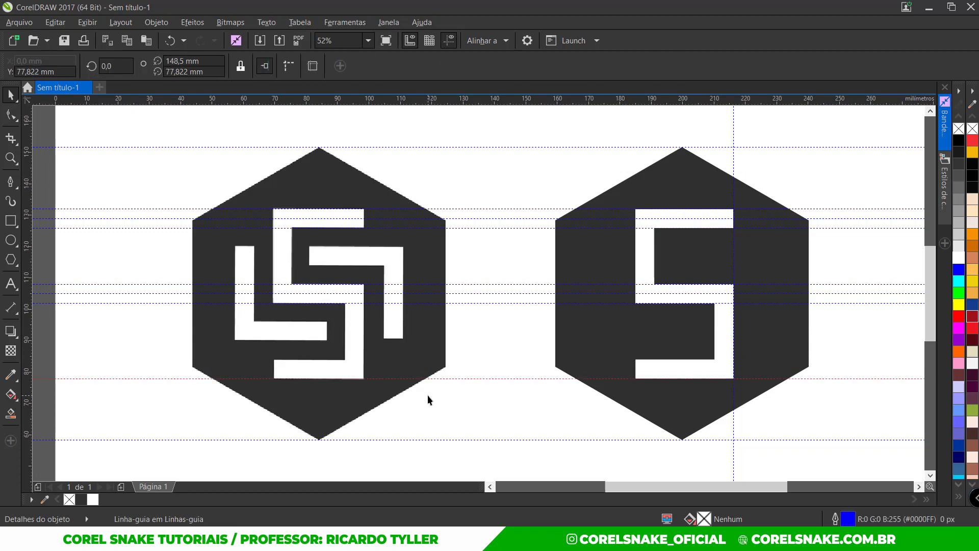
drag(315, 130, 345, 269)
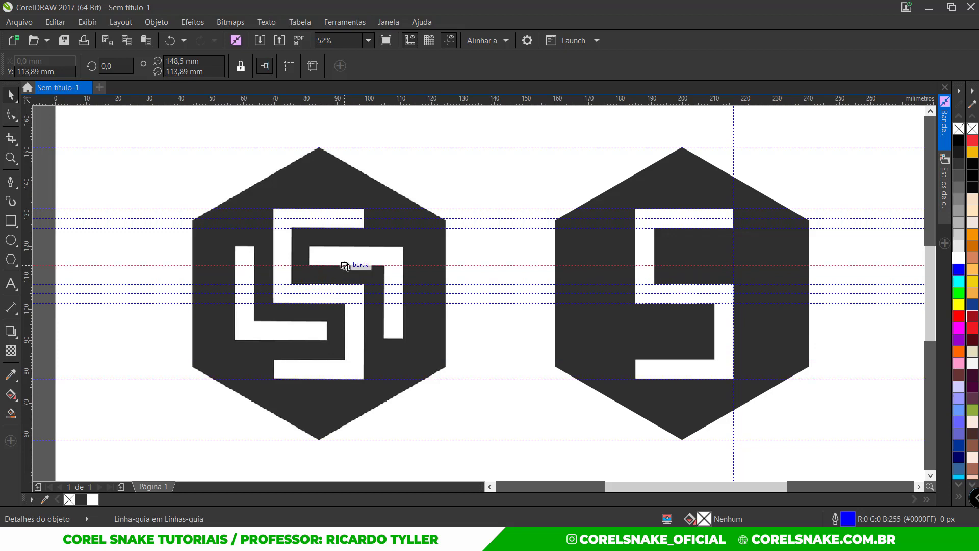
Step: Group the pieces of the white S and bring up the group's rotation handles
drag(809, 179, 585, 415)
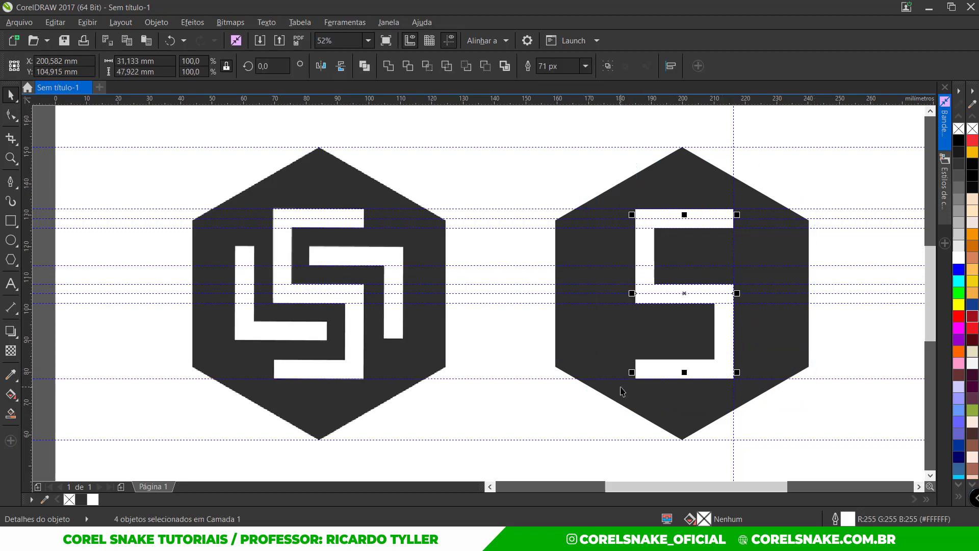
key(ctrl+g)
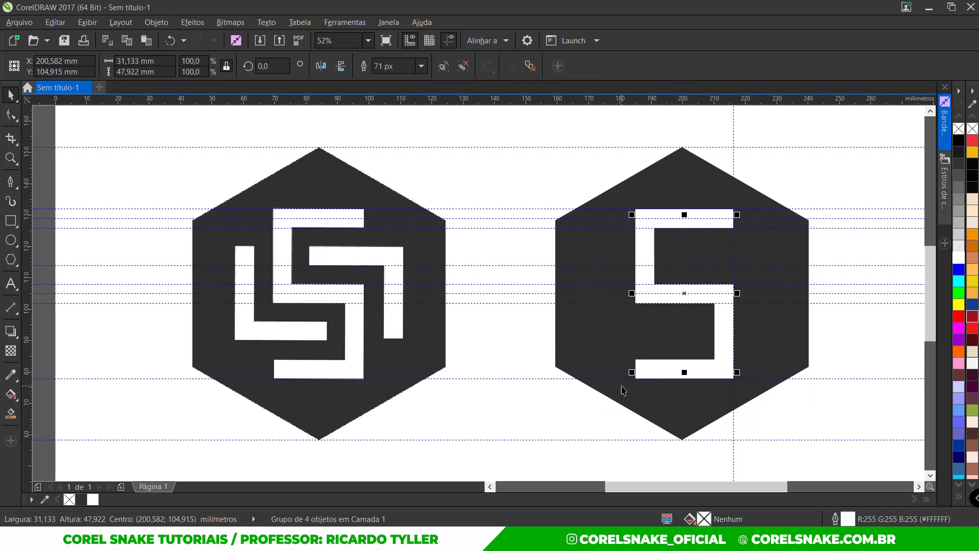
click(685, 294)
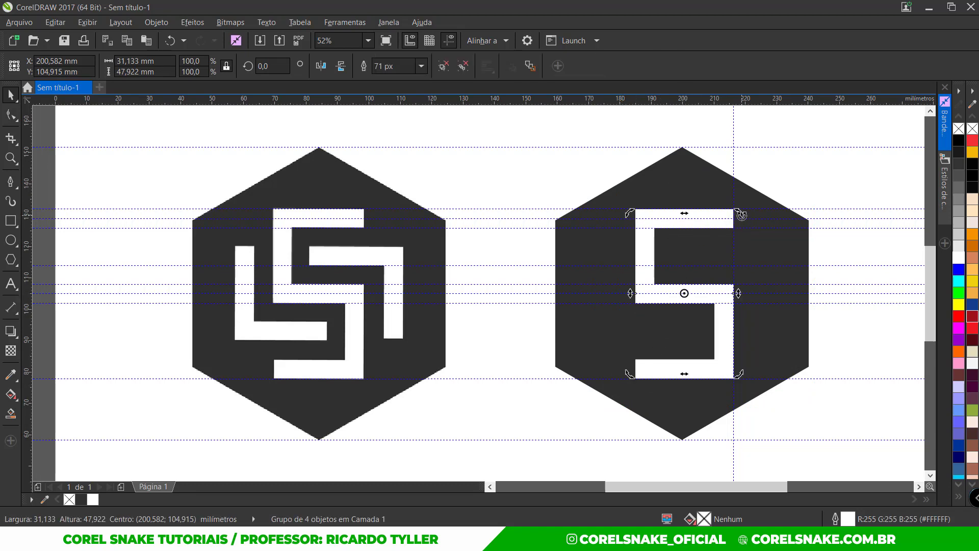
Step: Rotate a copy of the S group 90° clockwise and lower it until its upper bar rests on the Y 113.89 mm guideline
mouse_move(738, 212)
mouse_down()
mouse_move(752, 232)
mouse_move(754, 345)
mouse_up()
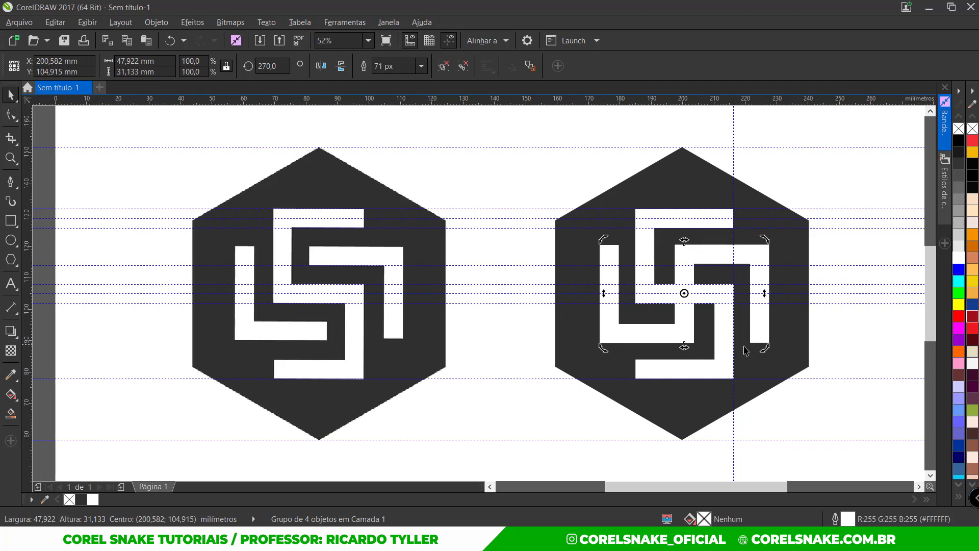
scroll(702, 352, up, 4)
scroll(690, 328, down, 2)
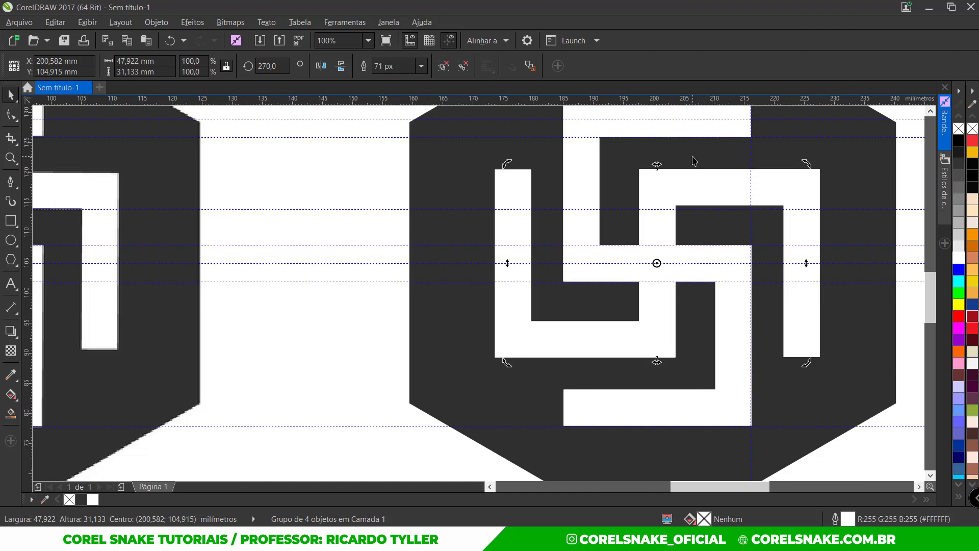
scroll(710, 201, up, 3)
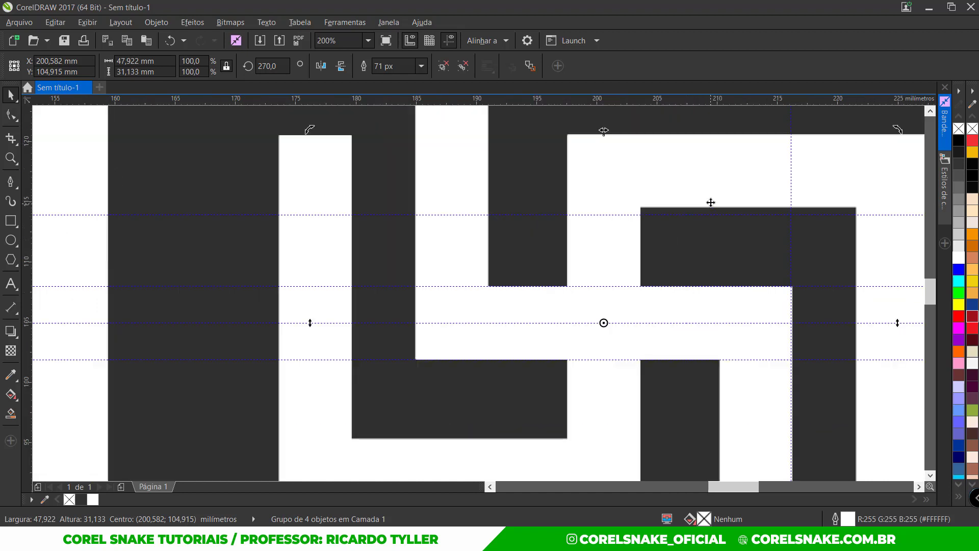
drag(712, 198, 695, 223)
scroll(713, 207, up, 1)
scroll(696, 219, up, 1)
scroll(694, 223, down, 3)
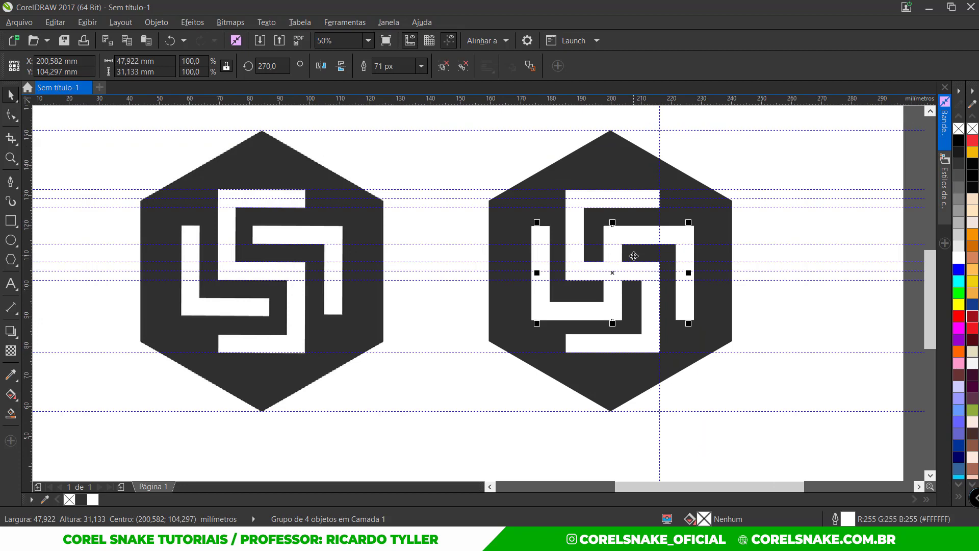
Step: Duplicate the Y 113.89 mm horizontal guideline upward to Y 119.986 mm
scroll(634, 242, up, 2)
key(Escape)
scroll(651, 214, up, 2)
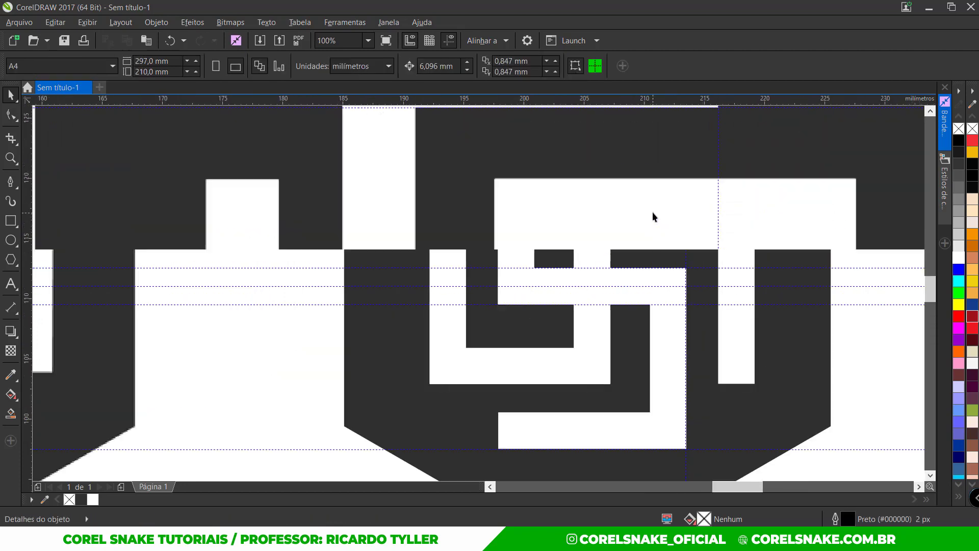
scroll(433, 306, down, 2)
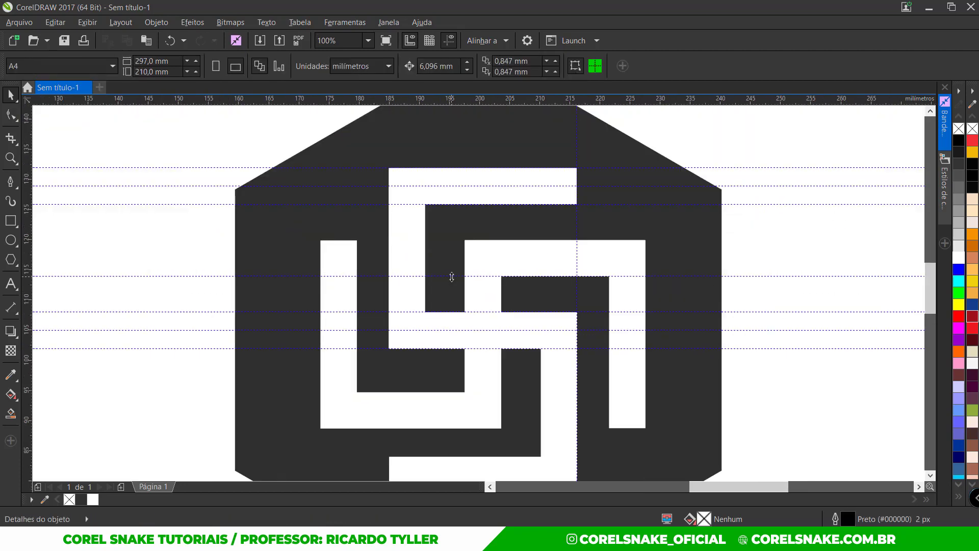
click(450, 276)
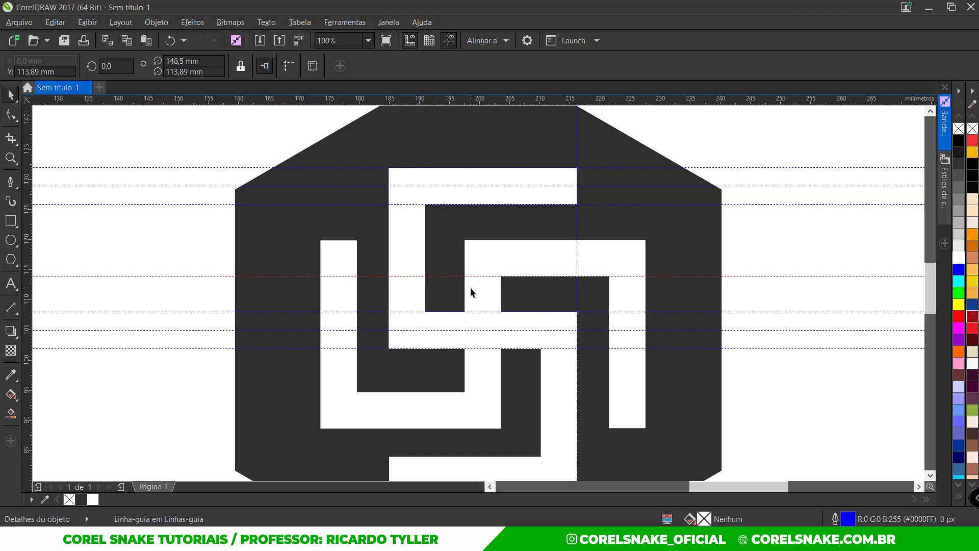
key(ctrl+v)
key(ctrl+v)
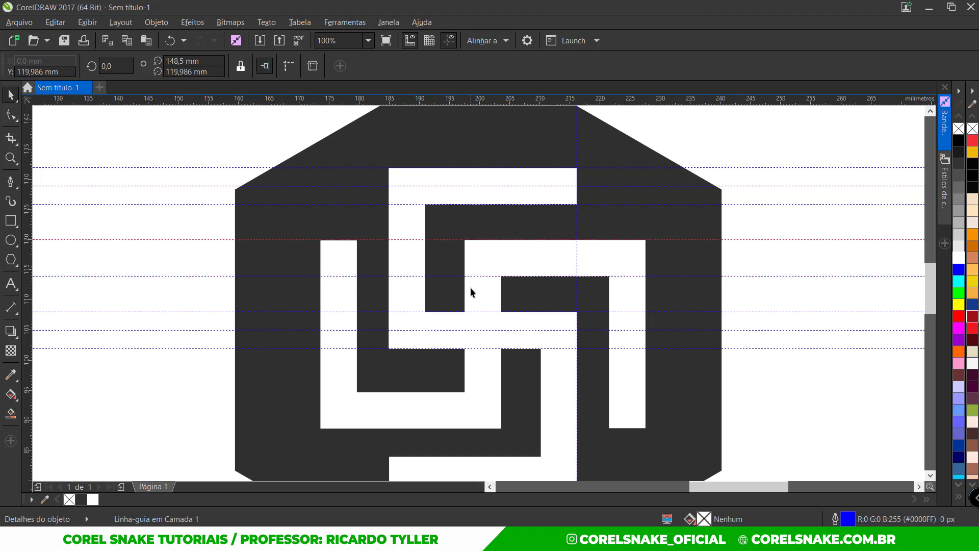
Step: Draw a temporary 6.096 mm square between the two guidelines, use it to add a horizontal guideline through its centre, and delete the square
click(11, 221)
drag(670, 240, 705, 276)
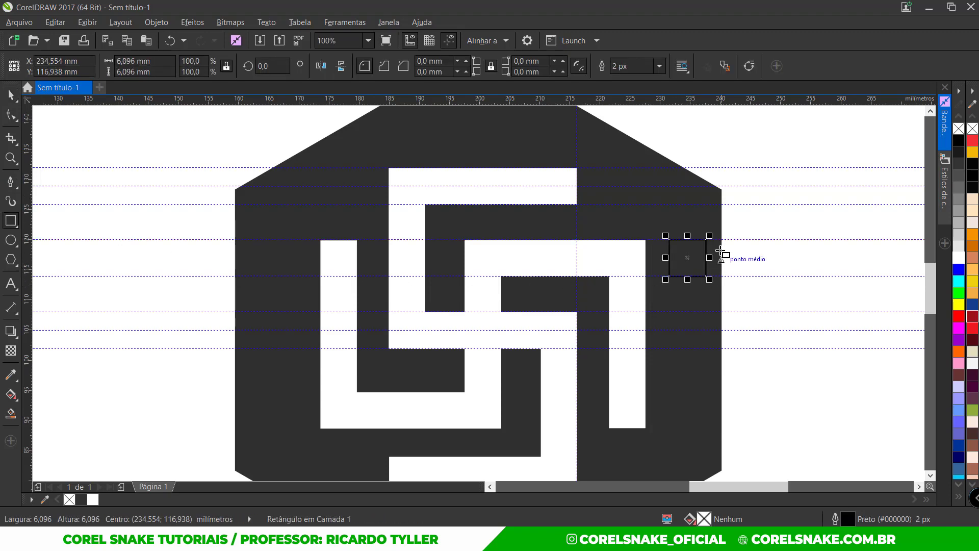
click(10, 100)
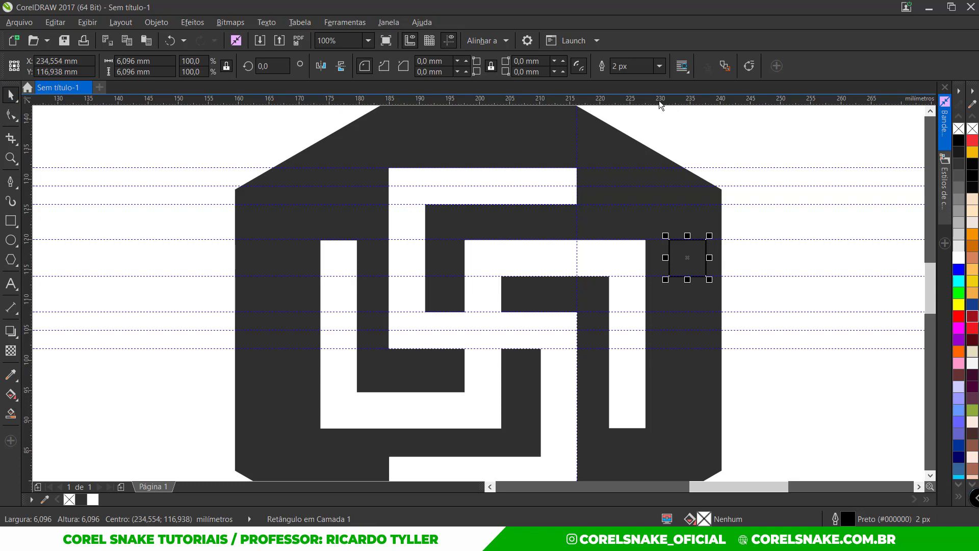
click(694, 255)
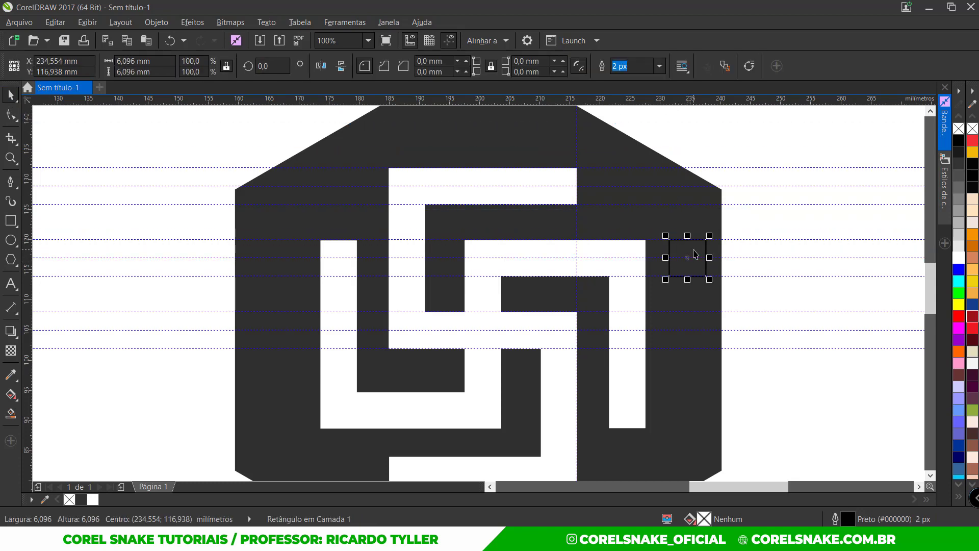
key(Delete)
Step: Move the rotated S group vertically so its upper bar is centred on the middle guideline between Y 113.89 and 119.986 mm
click(556, 270)
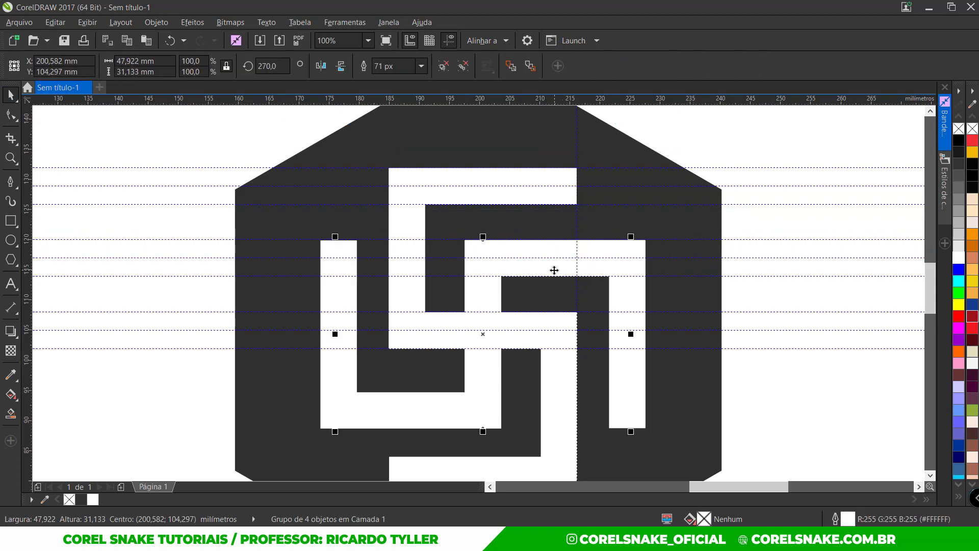
scroll(546, 265, up, 1)
mouse_move(540, 260)
mouse_down()
mouse_move(531, 234)
mouse_move(530, 254)
mouse_up()
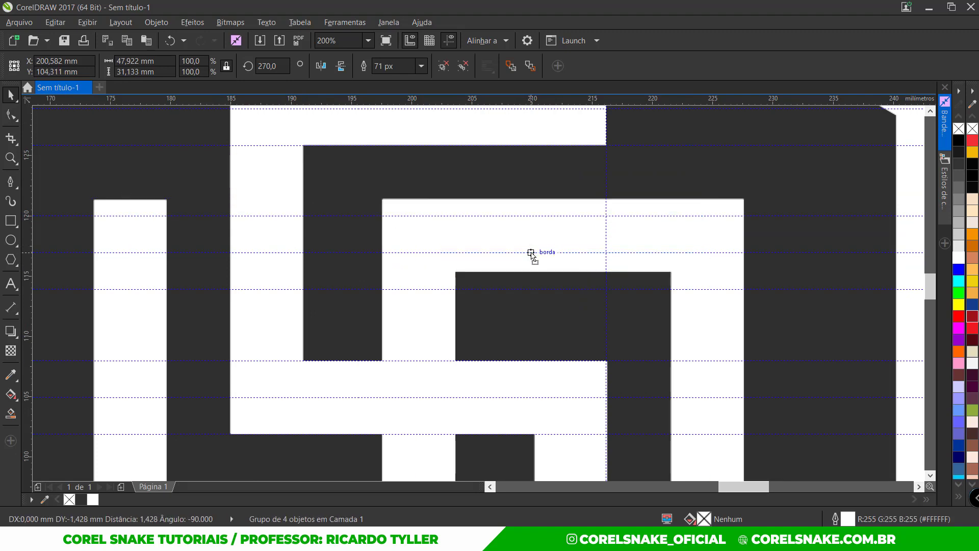
scroll(531, 260, down, 1)
scroll(816, 392, down, 2)
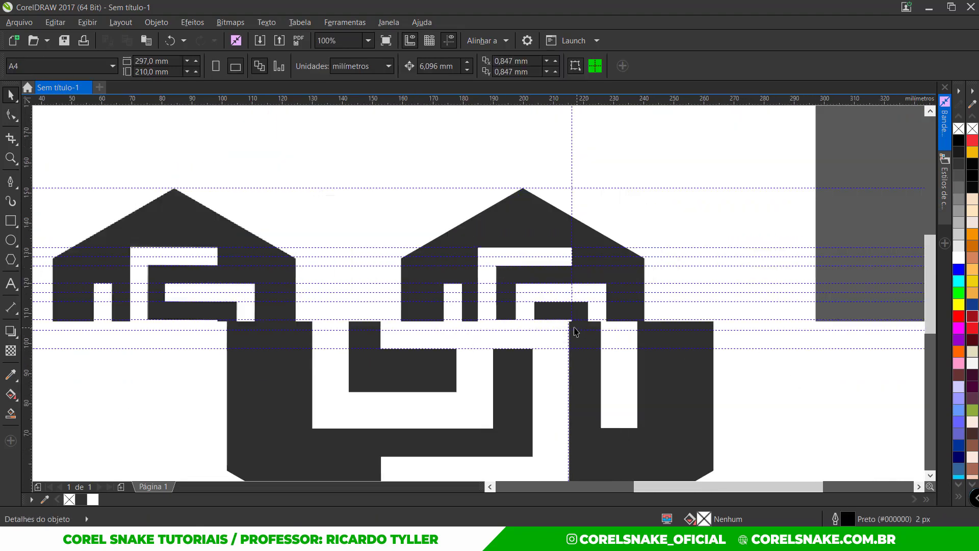
key(Escape)
Step: Add a vertical guideline at X 184.907 mm along the upright S's left edge and duplicate it at X 178.811 mm
scroll(556, 390, up, 2)
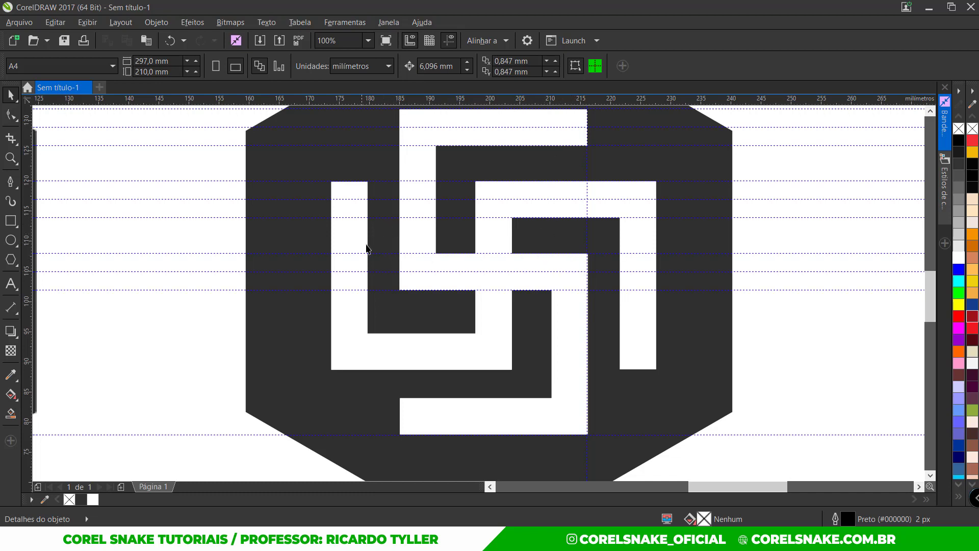
scroll(390, 239, up, 2)
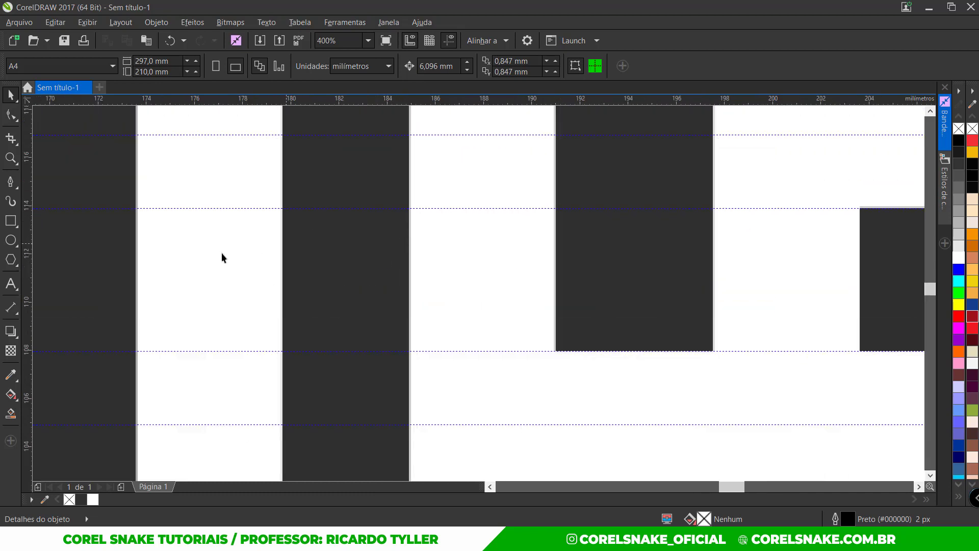
drag(28, 232, 408, 268)
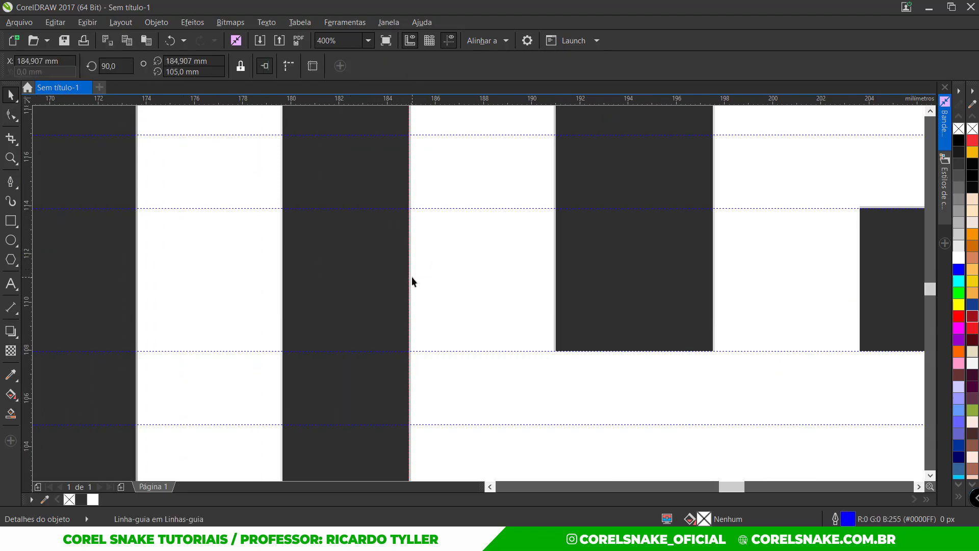
key(ctrl+d)
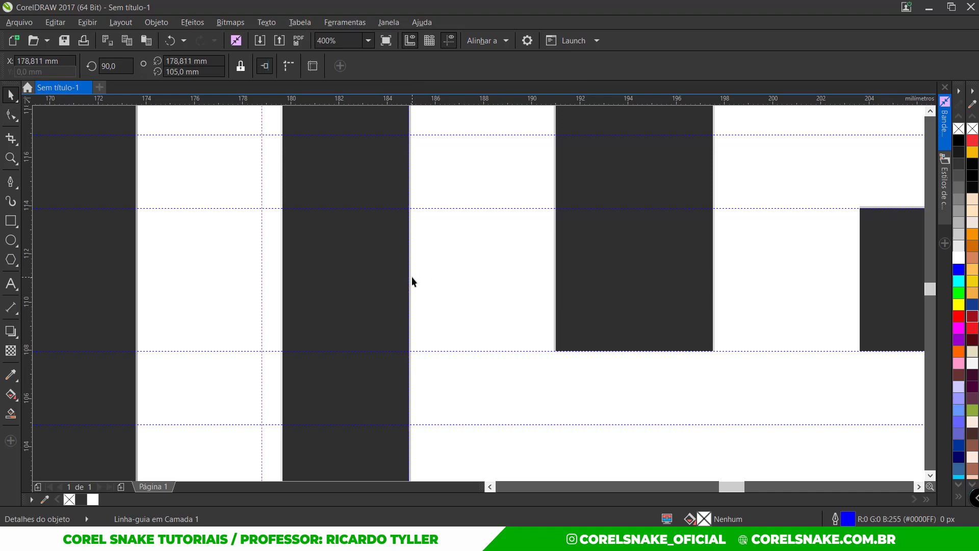
Step: Stretch the rotated S group symmetrically to a width of 49.576 mm so its left bar's inner edge meets the X 178.811 mm guideline
scroll(399, 280, down, 1)
click(304, 292)
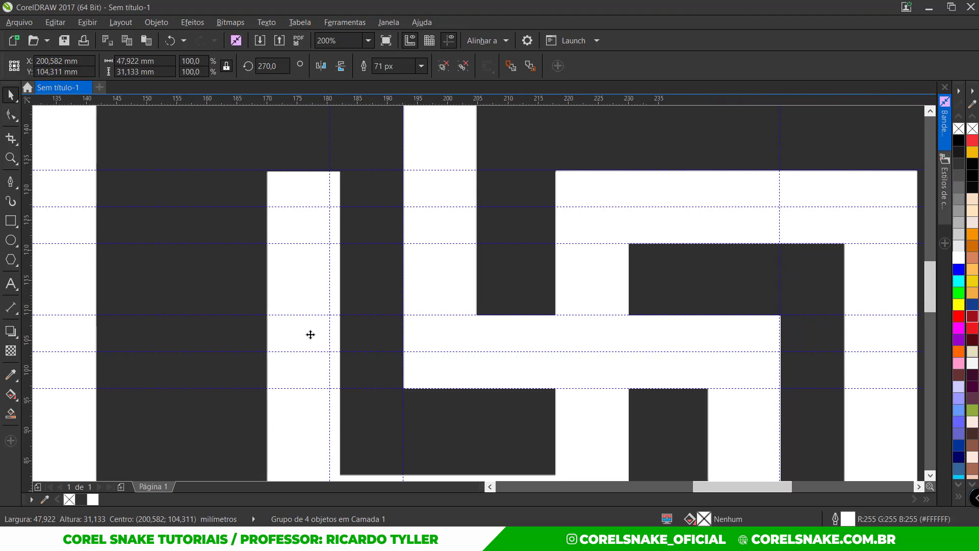
scroll(309, 336, down, 1)
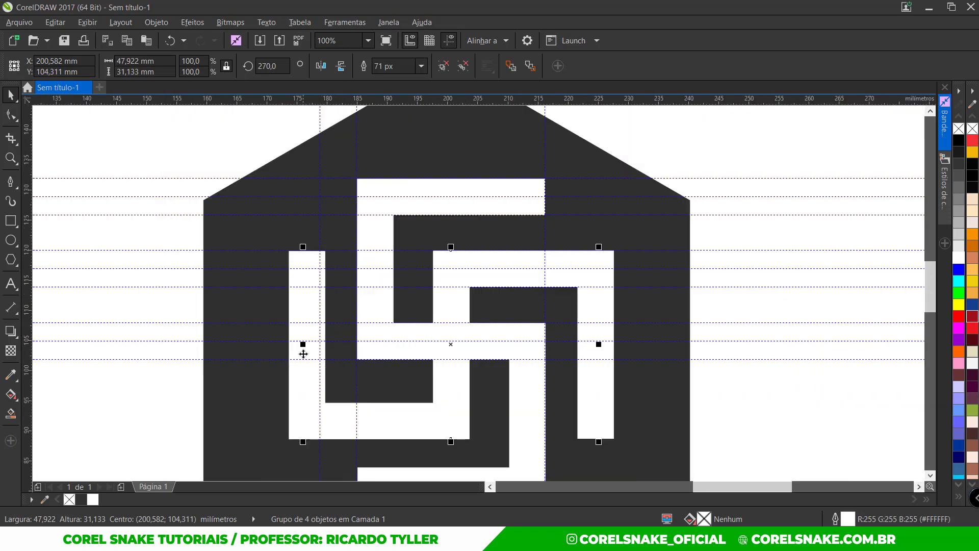
drag(303, 353, 292, 353)
key(ctrl+z)
scroll(303, 344, up, 2)
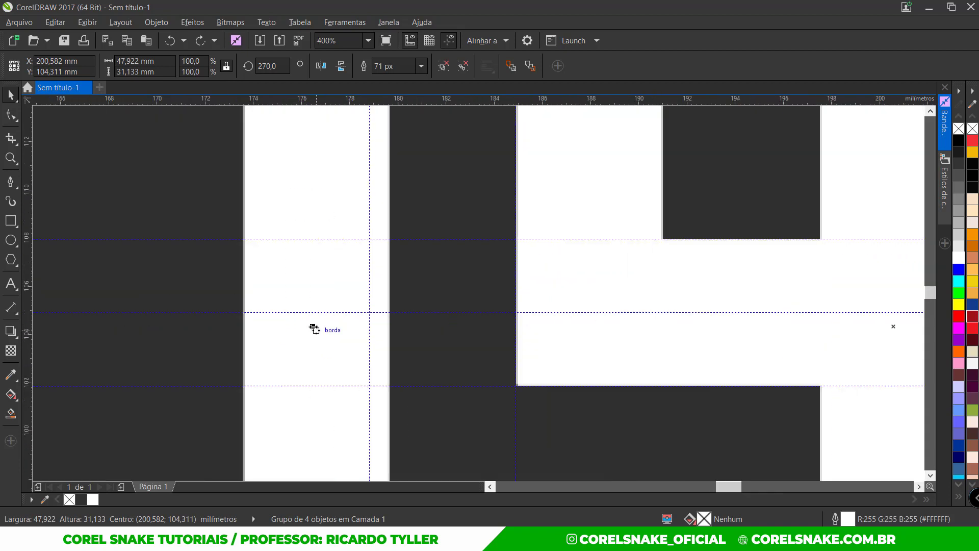
drag(311, 326, 295, 327)
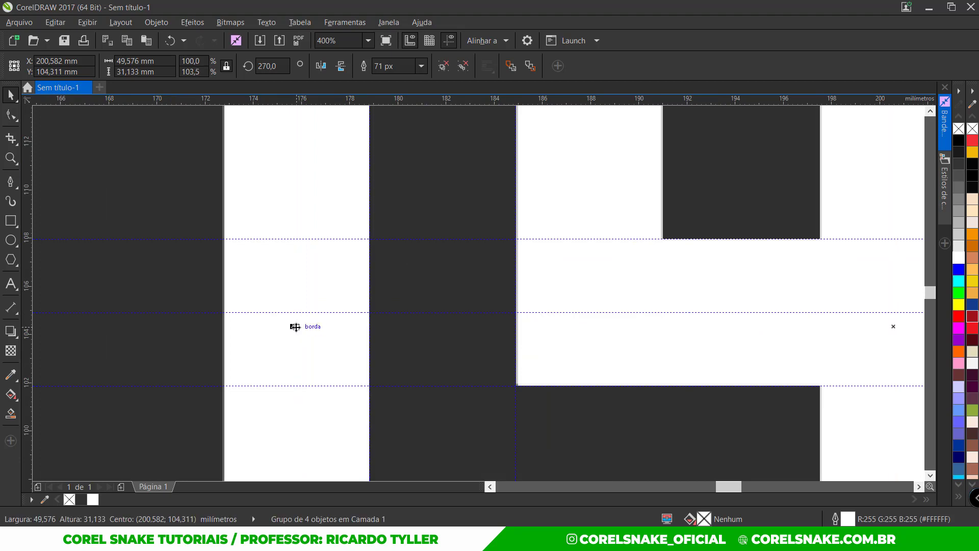
scroll(296, 327, down, 3)
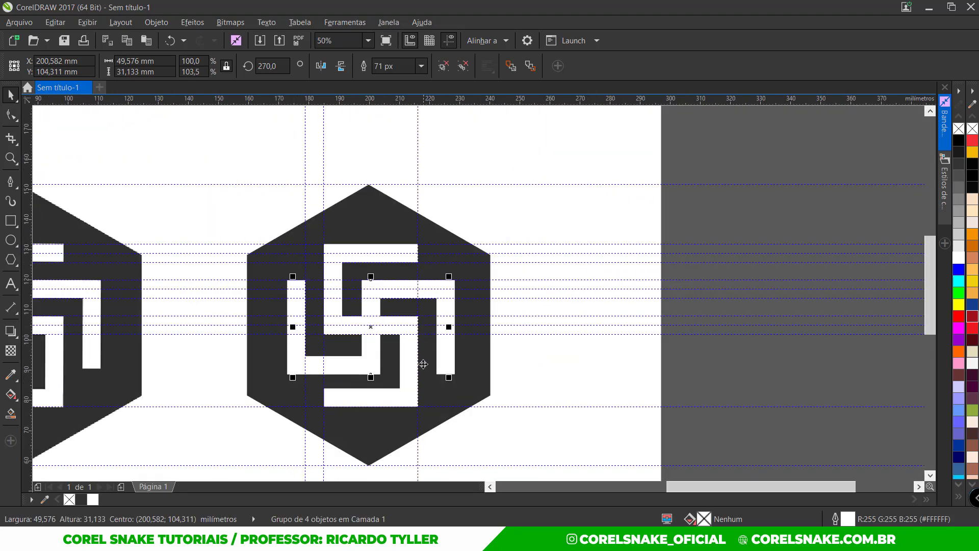
key(F4)
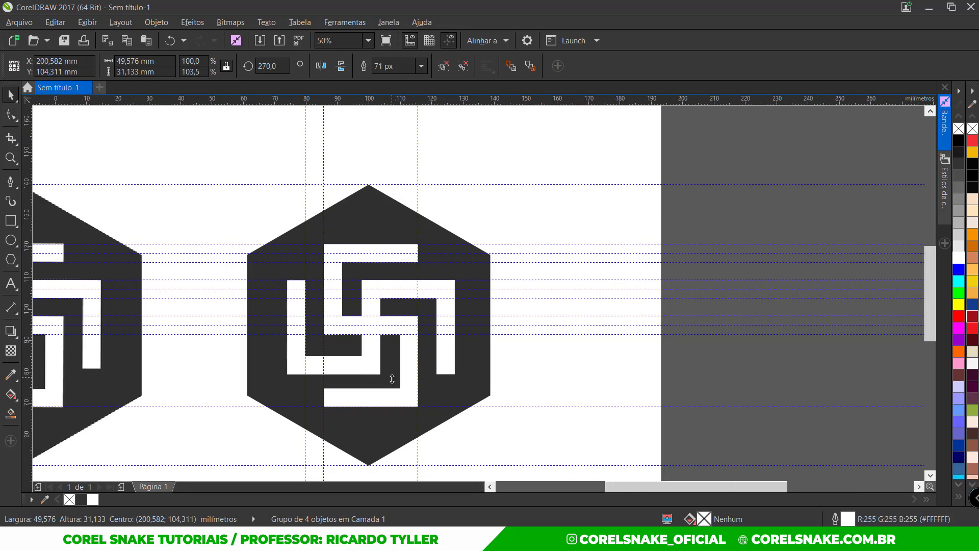
click(518, 399)
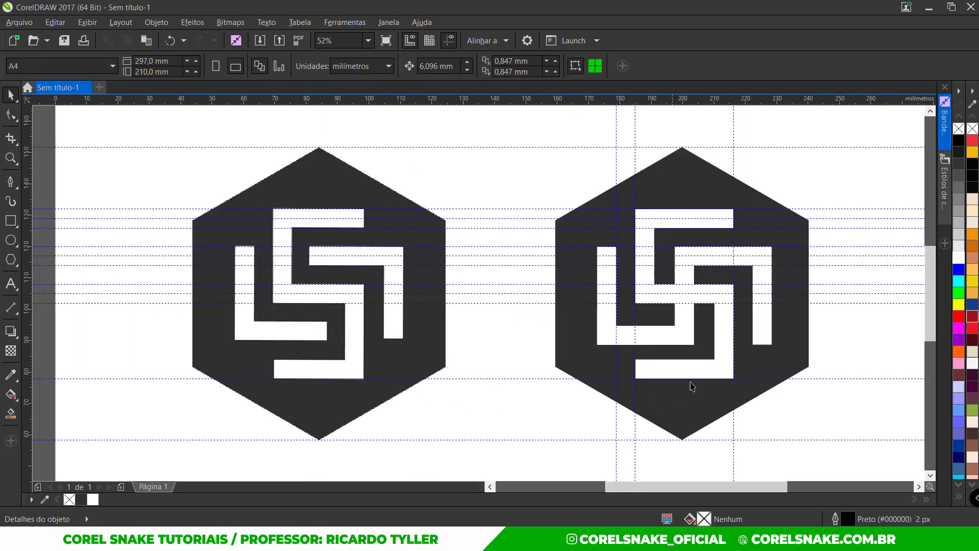
Step: Ungroup the rotated S and select its left C-shaped curve on its own
click(687, 338)
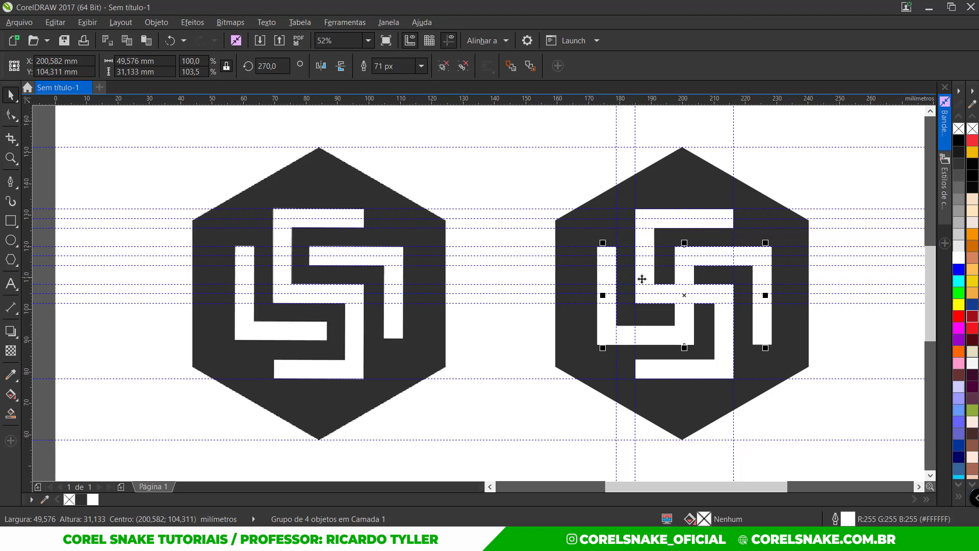
click(842, 390)
click(656, 345)
key(ctrl+u)
click(822, 406)
scroll(663, 336, up, 3)
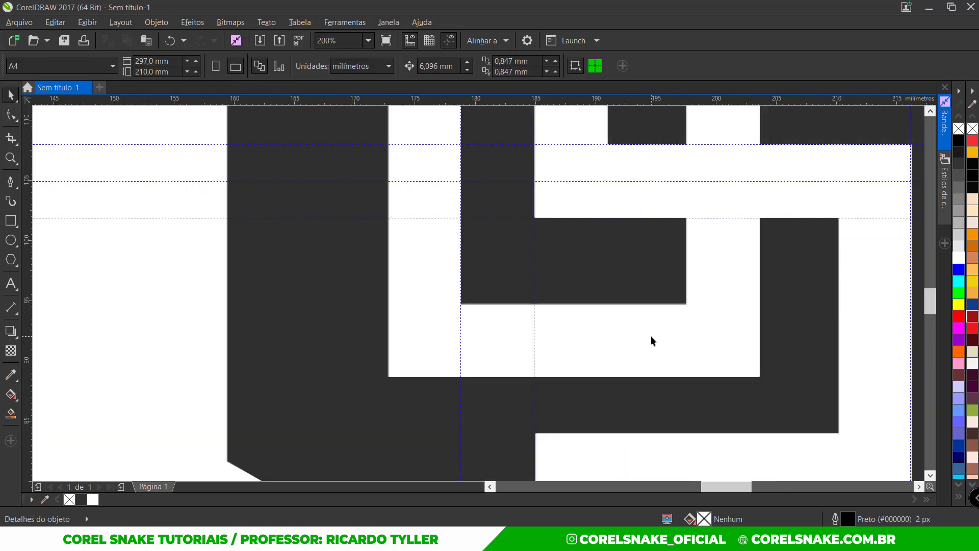
click(651, 335)
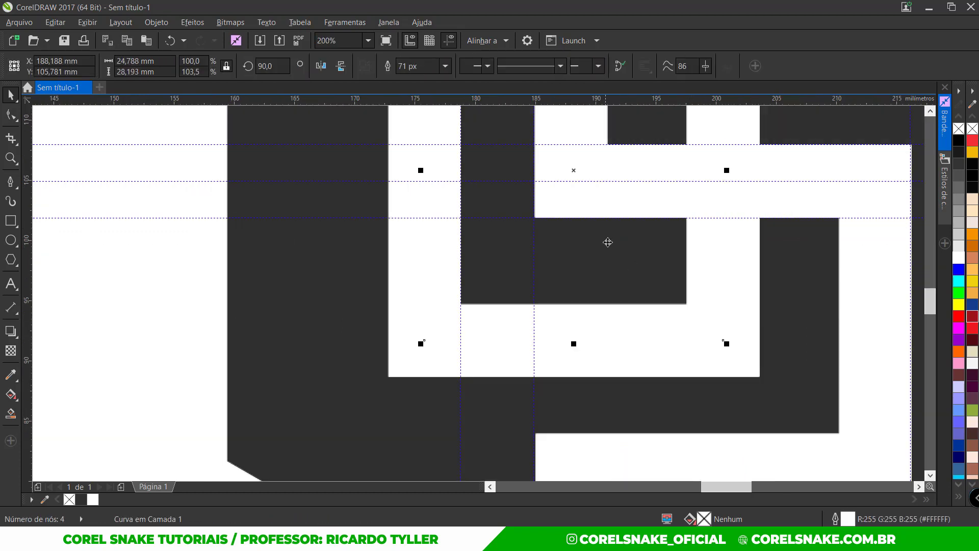
Step: Add a horizontal guideline at Y 95.772 mm, 6.096 mm below the lower edge of the upright S's middle bar
click(332, 245)
drag(563, 101, 577, 219)
key(ctrl+d)
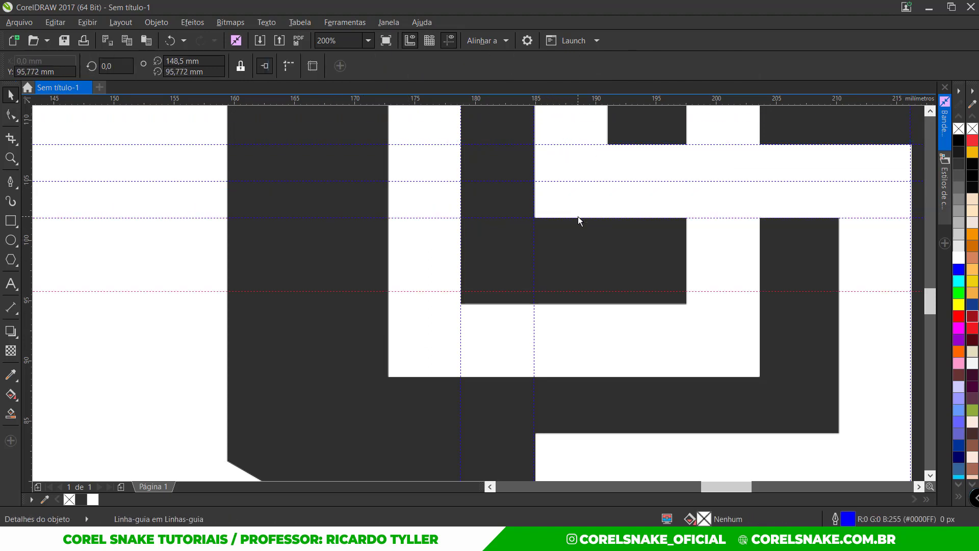
Step: Shorten the left C-shaped curve from below to a height of 27.155 mm so its inner edge meets the Y 95.772 mm guideline
click(583, 346)
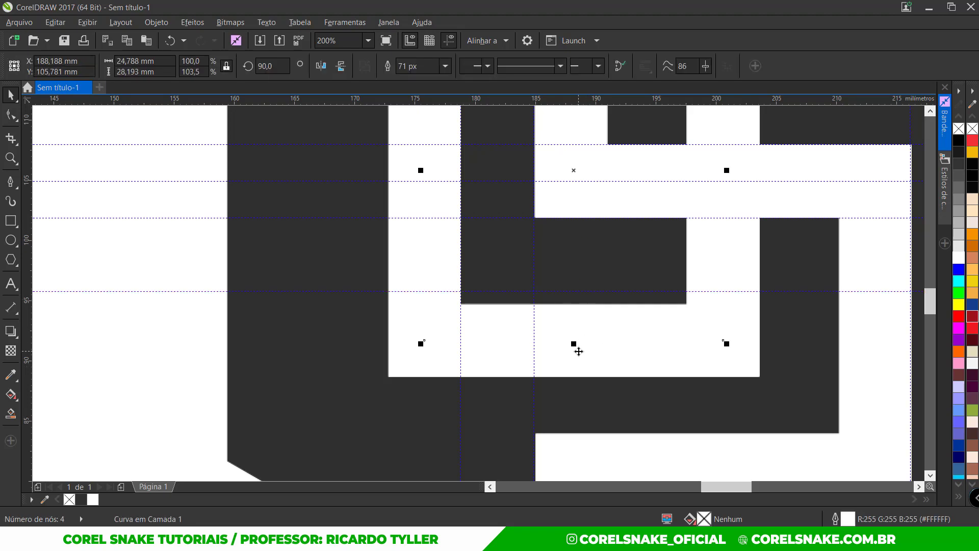
scroll(574, 344, up, 1)
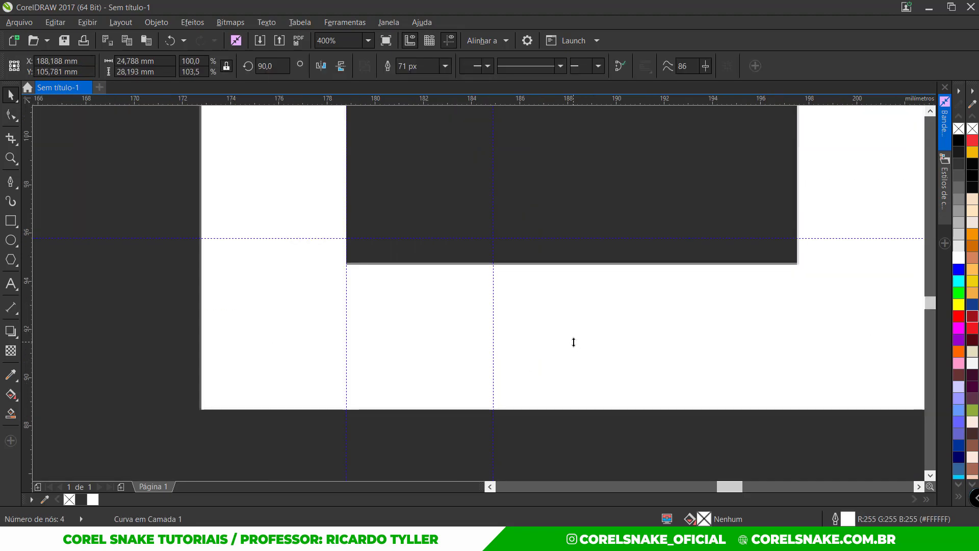
drag(574, 342, 573, 314)
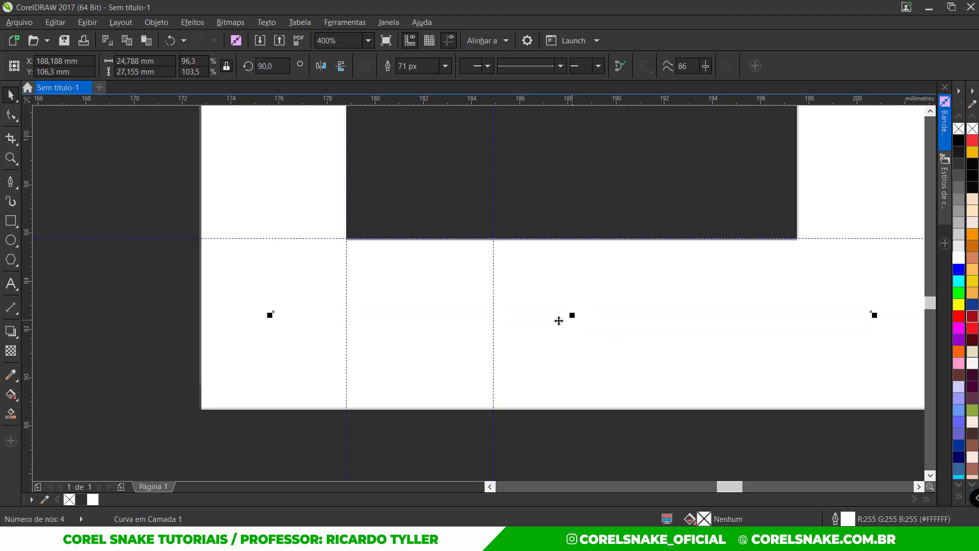
scroll(557, 319, down, 3)
click(703, 395)
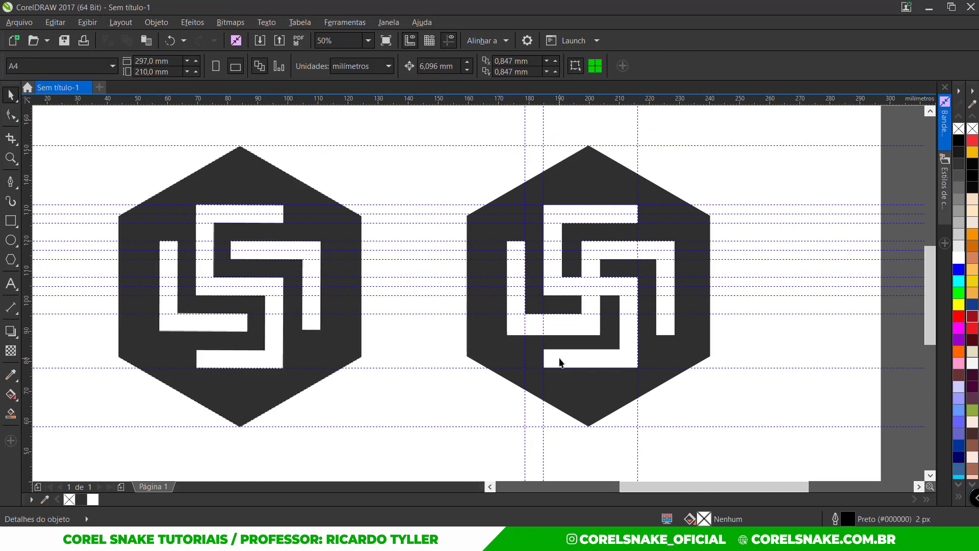
Step: Delete the surplus end node of both the left and right C-shaped curves so each forms an L-shaped hook
key(F4)
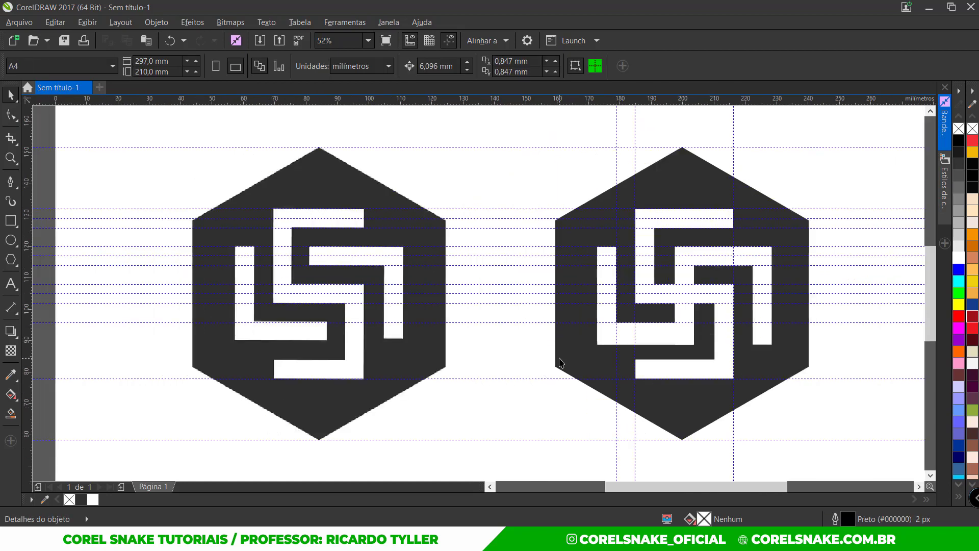
click(676, 338)
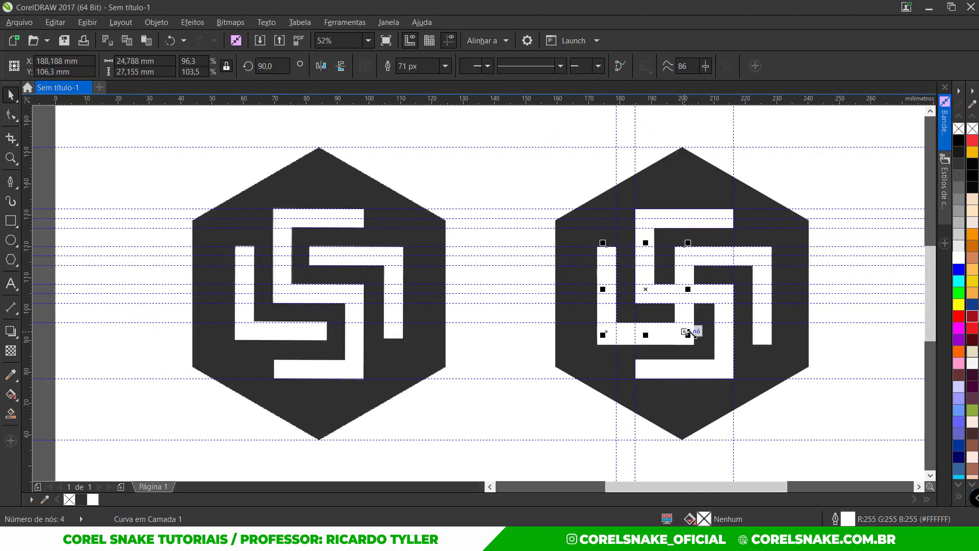
click(11, 119)
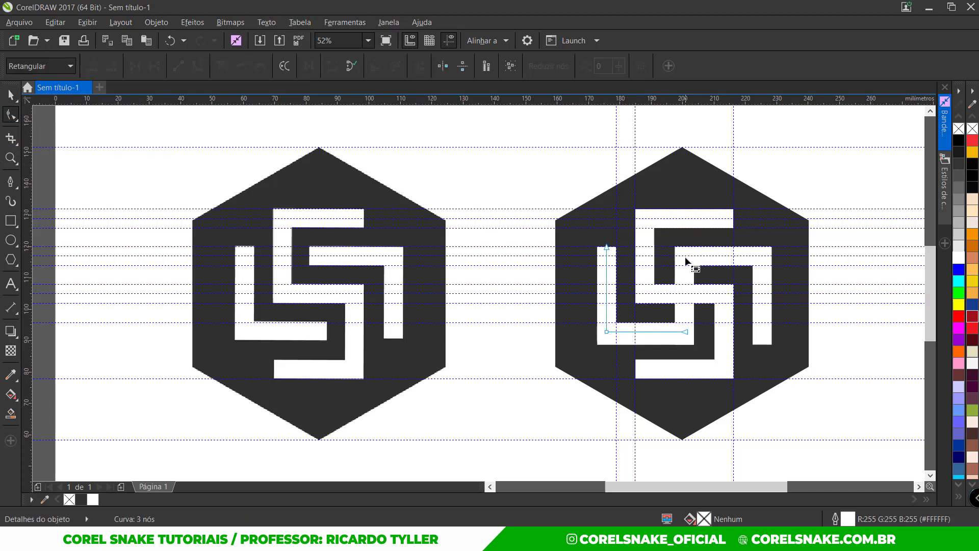
click(702, 250)
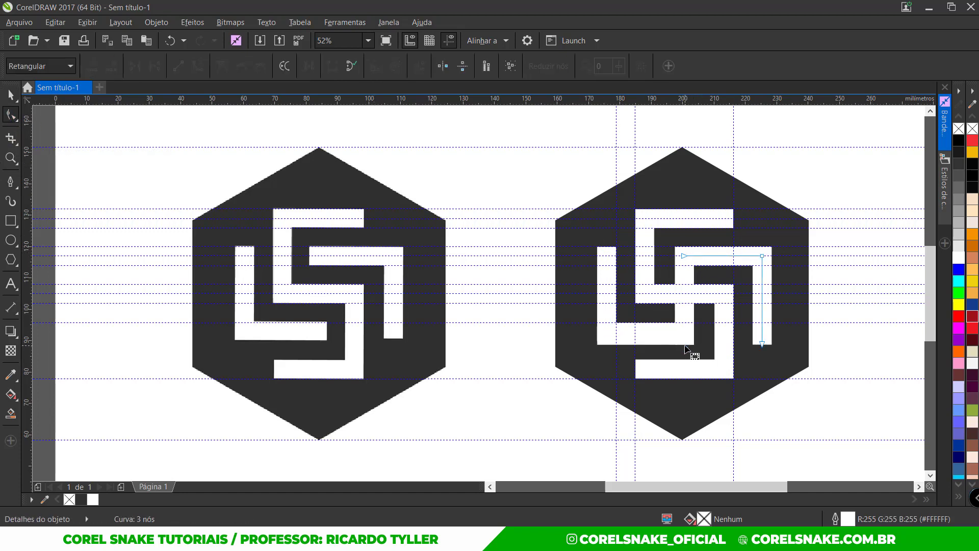
click(686, 321)
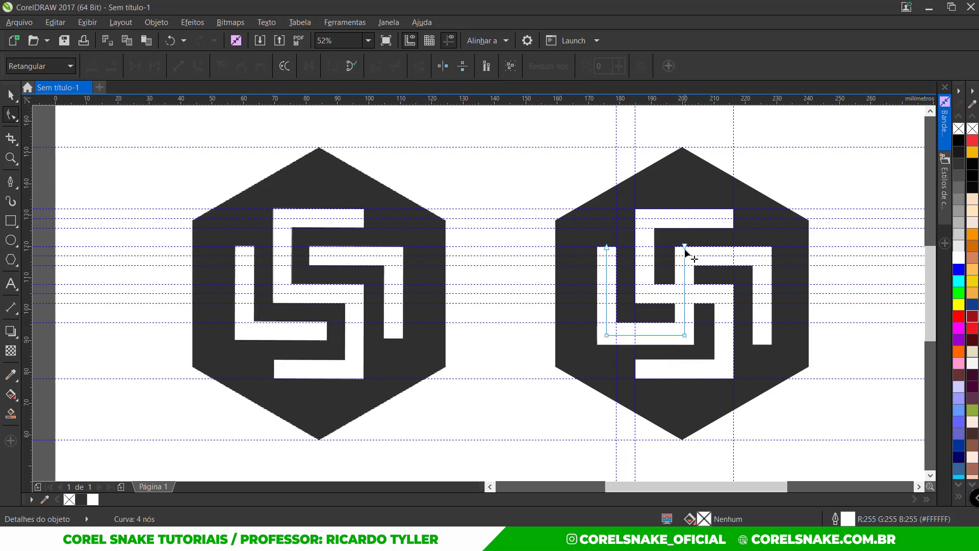
click(685, 286)
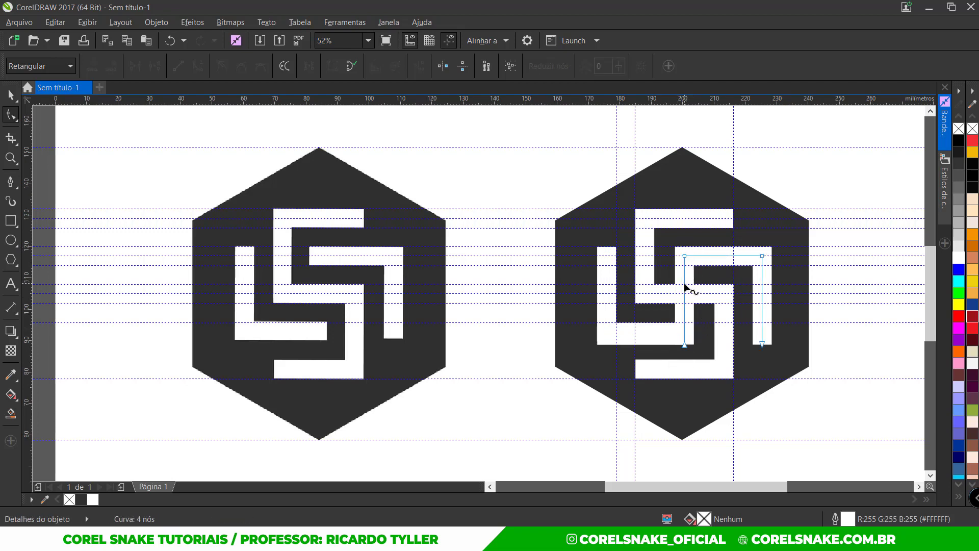
click(685, 333)
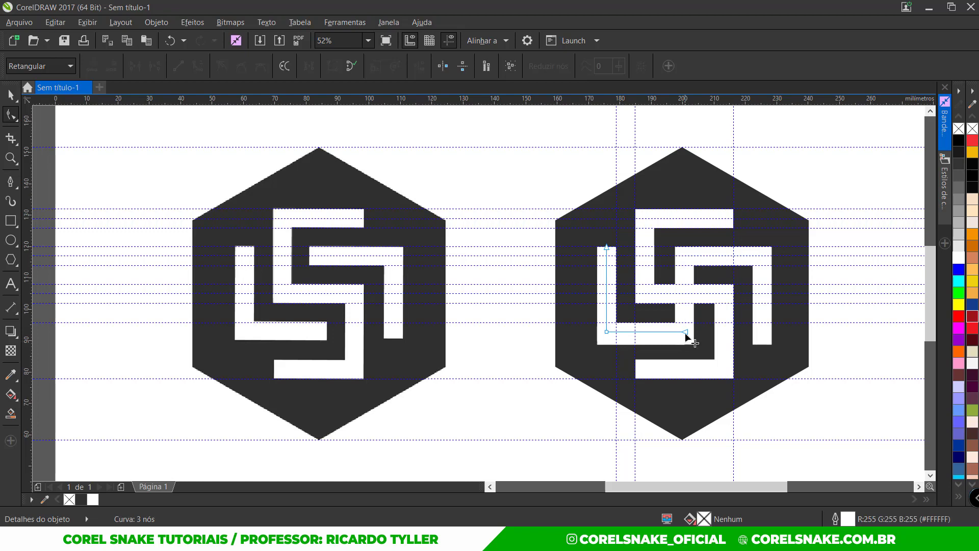
click(685, 285)
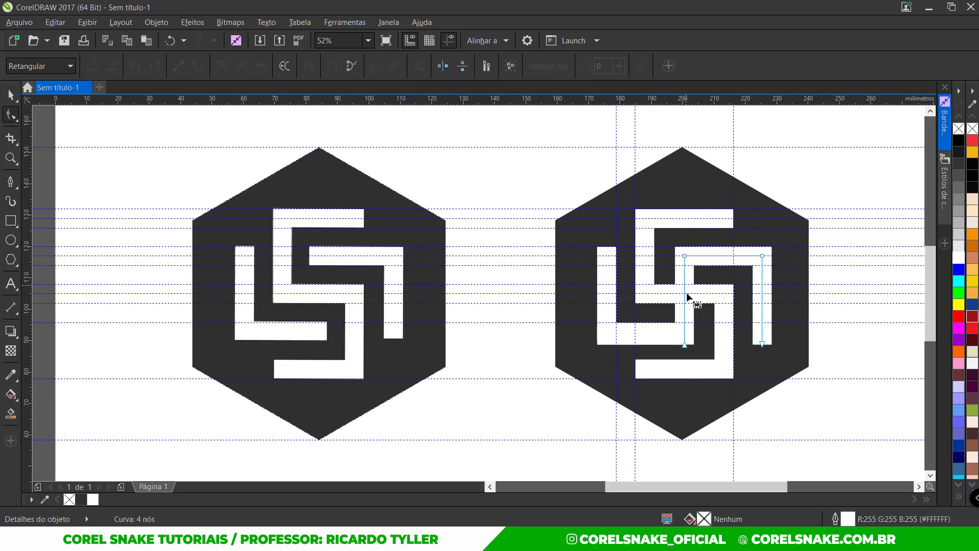
click(684, 346)
key(Delete)
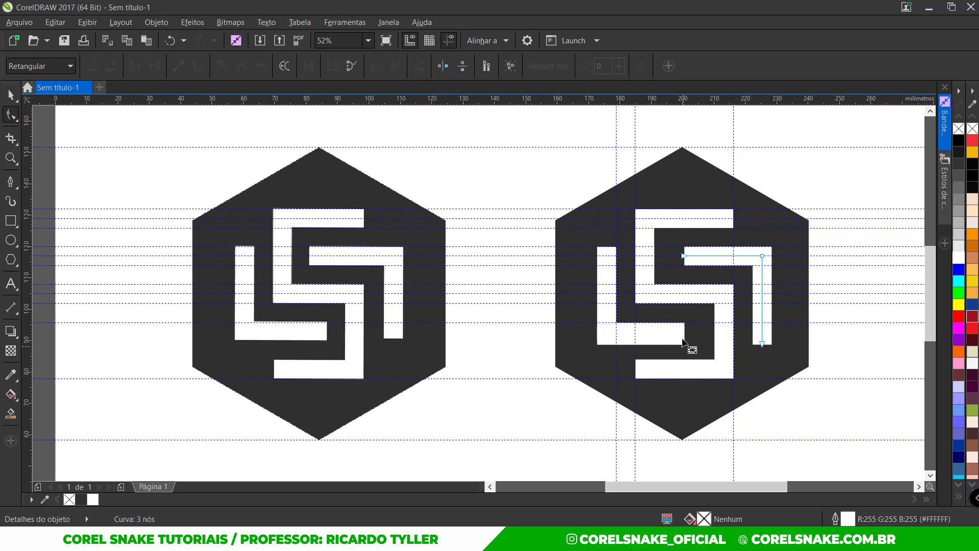
click(10, 95)
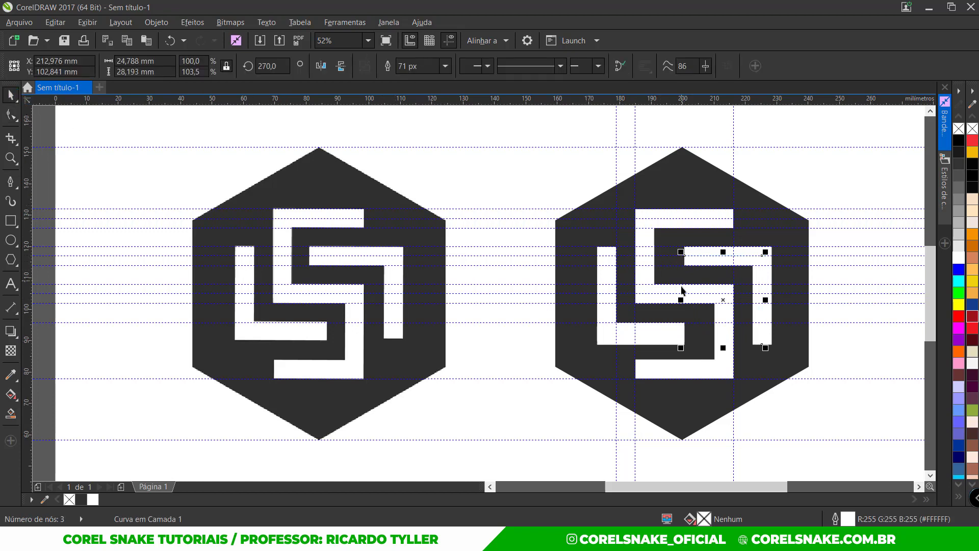
click(834, 280)
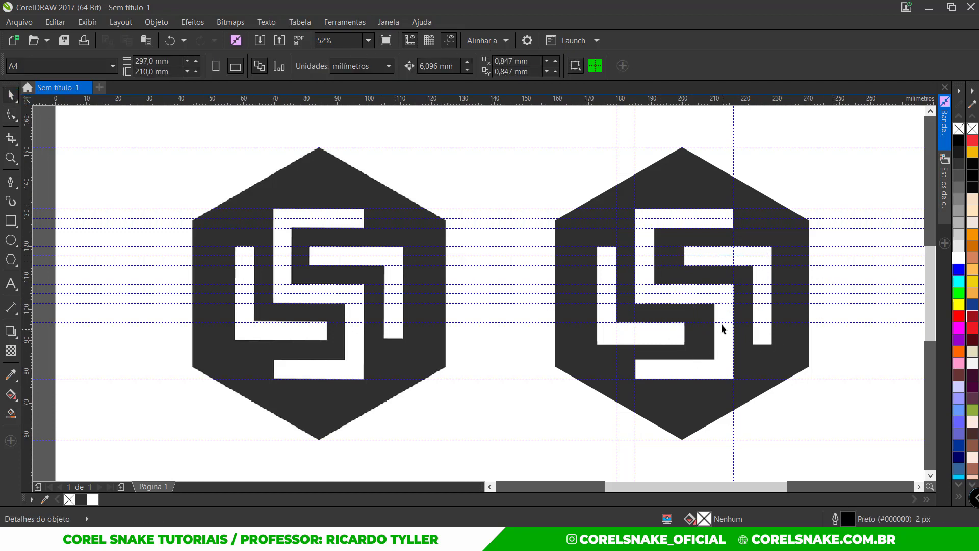
Step: Add a vertical guideline 6.096 mm right of the inner edge of the upright S's left bar and extend the right hook's end to it
scroll(716, 304, up, 3)
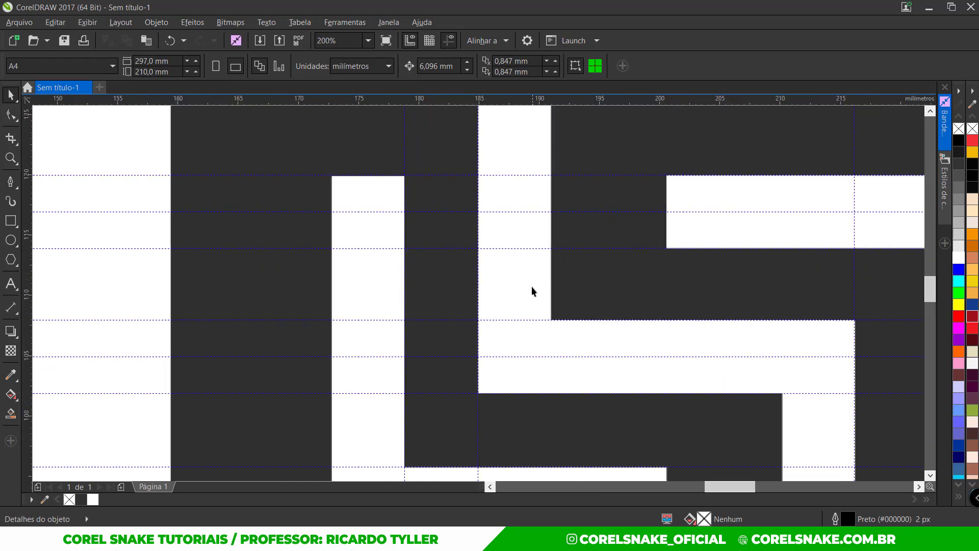
scroll(532, 287, down, 3)
scroll(540, 250, up, 3)
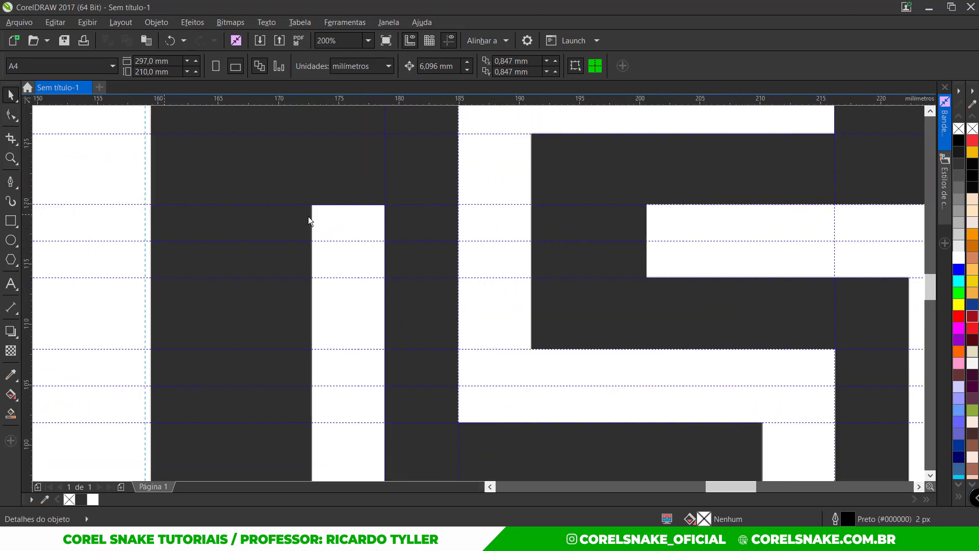
click(532, 227)
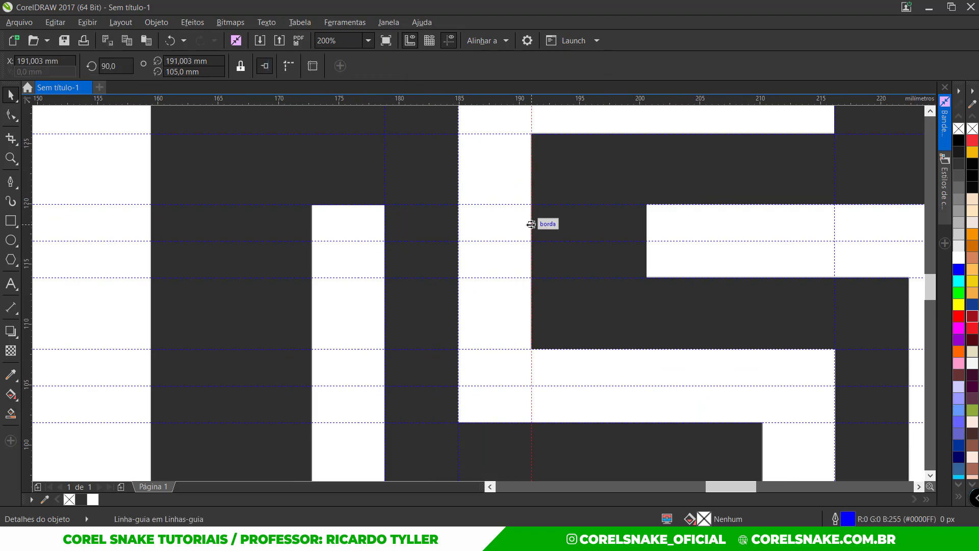
drag(531, 225, 606, 224)
click(659, 228)
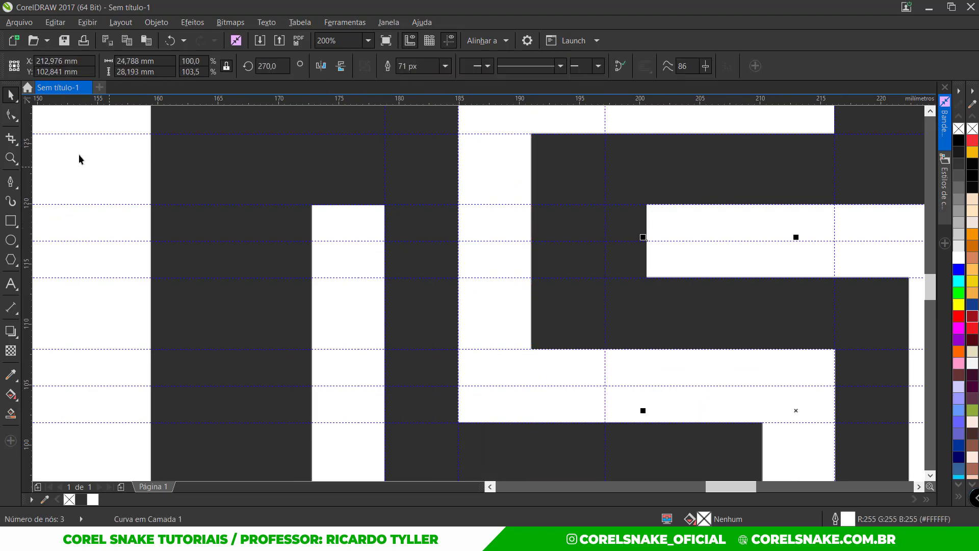
click(11, 115)
drag(645, 242, 606, 242)
Step: Add a vertical guideline at X 204.042 mm, left of the S's lower right bar, and extend the left hook's end to it
scroll(586, 255, down, 4)
scroll(588, 325, up, 4)
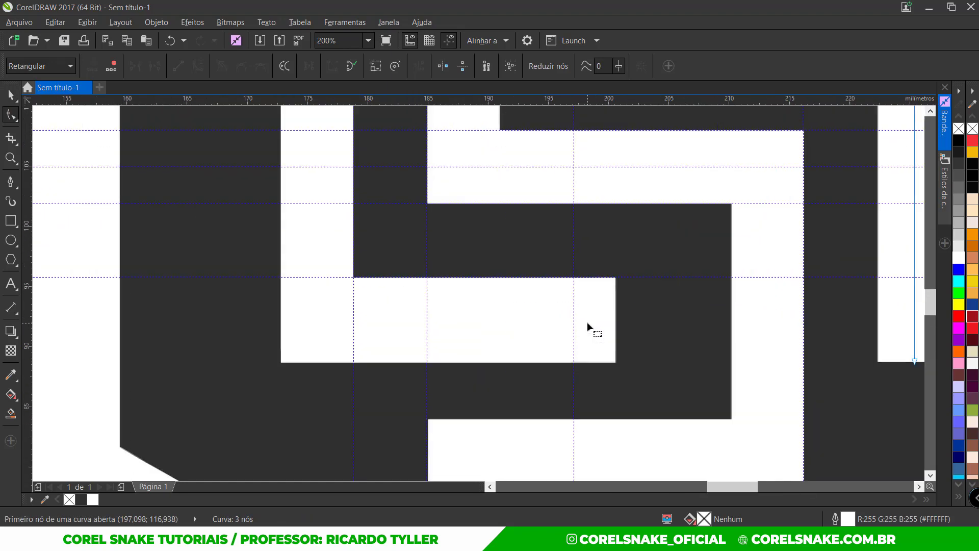
drag(29, 225, 730, 311)
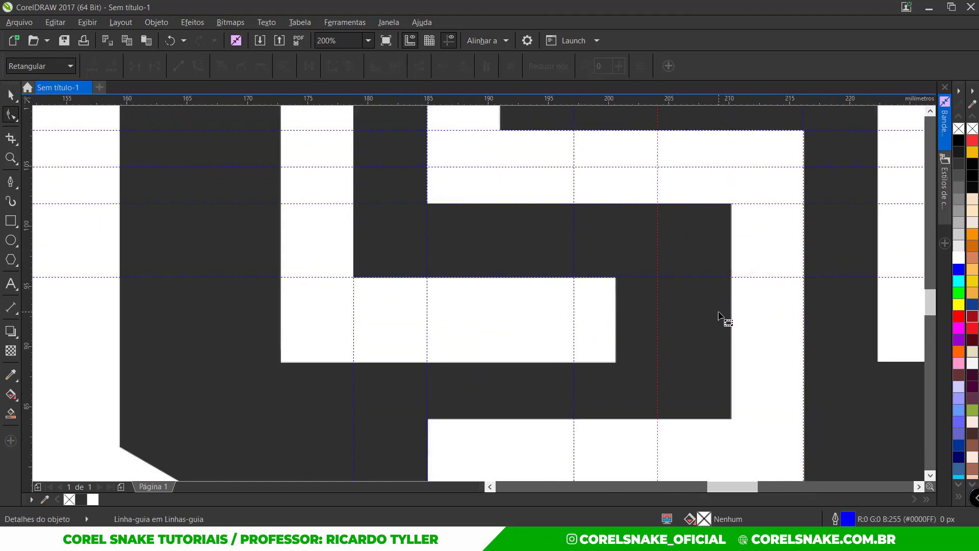
click(616, 314)
drag(617, 315, 656, 313)
scroll(584, 343, down, 3)
scroll(586, 351, up, 2)
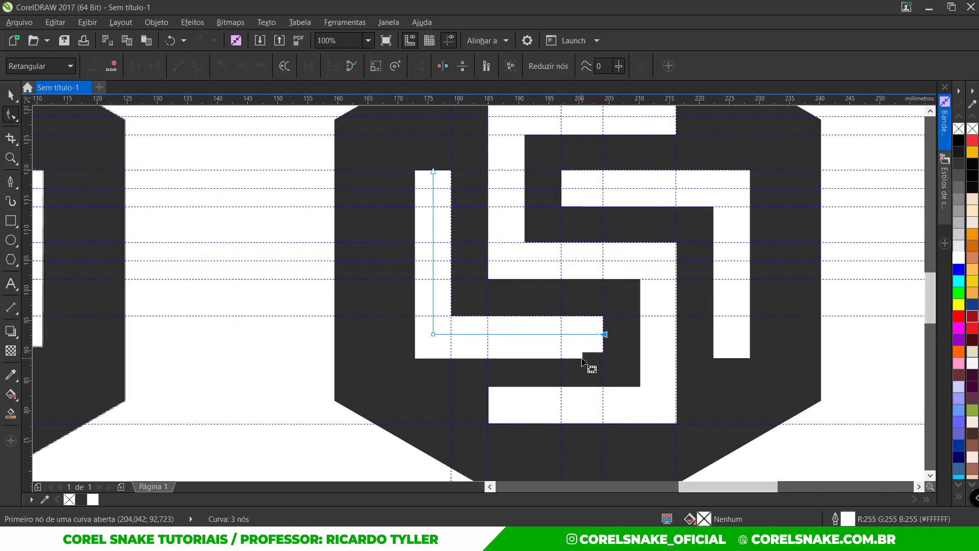
click(10, 95)
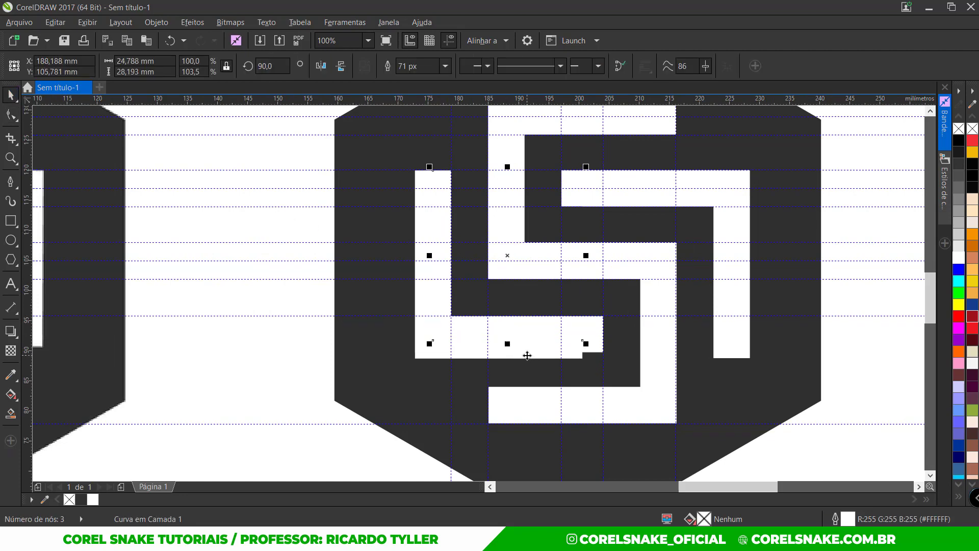
key(Escape)
scroll(525, 351, down, 2)
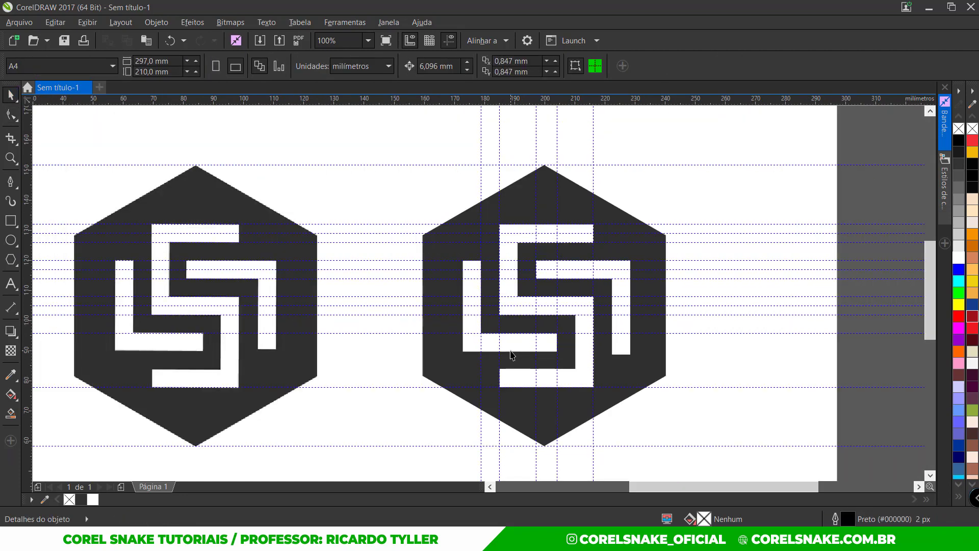
scroll(545, 294, down, 2)
scroll(532, 300, up, 2)
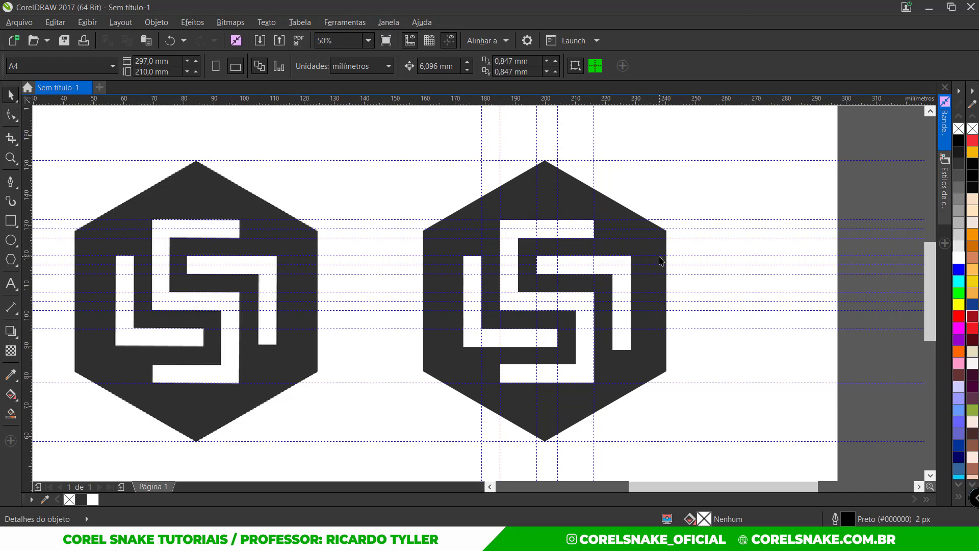
Step: Delete all guidelines and the four white S and hook curves from the recreated emblem, keeping its hexagon
click(693, 328)
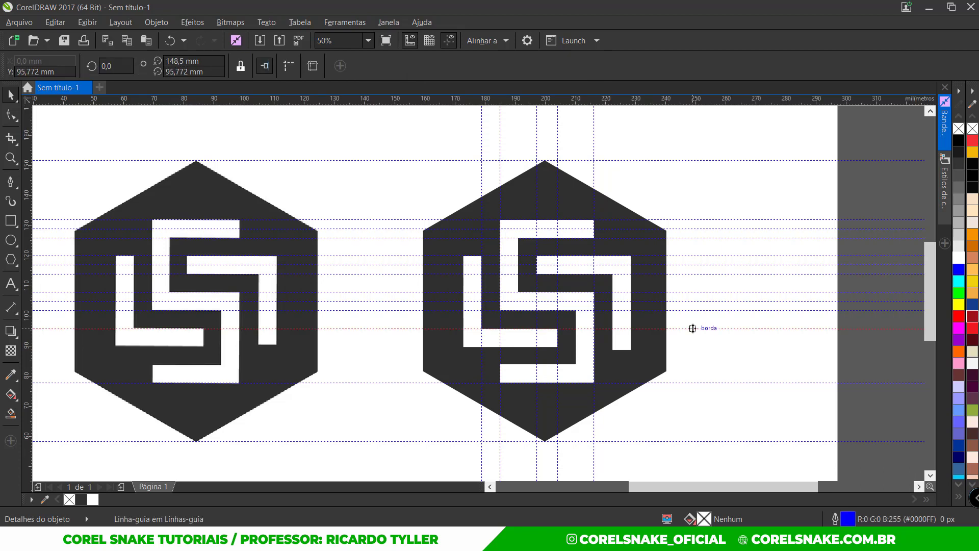
key(ctrl+a)
key(Delete)
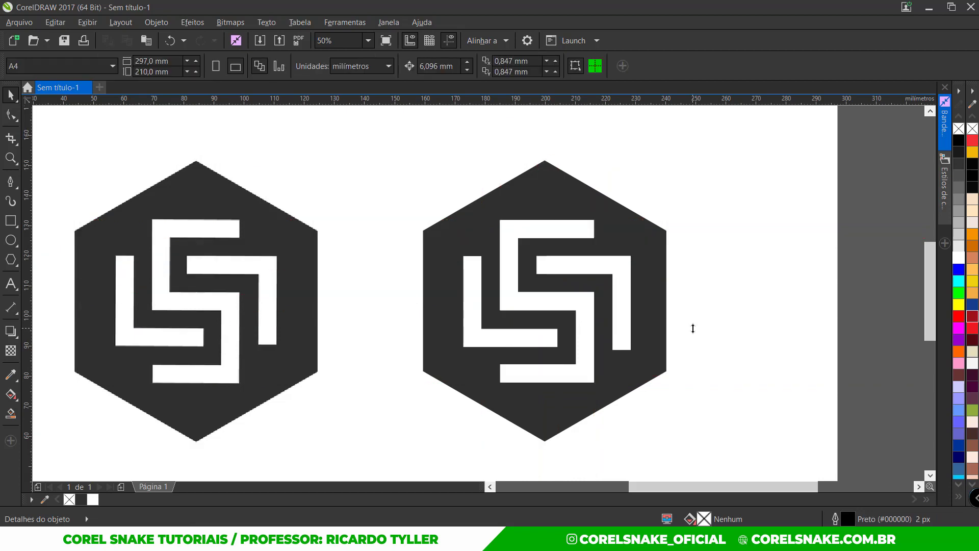
drag(707, 187, 401, 407)
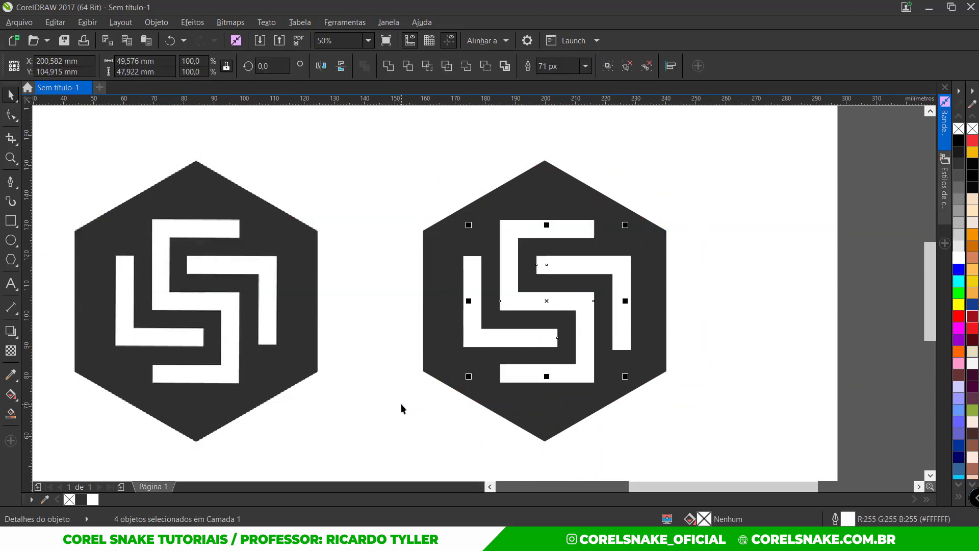
key(Delete)
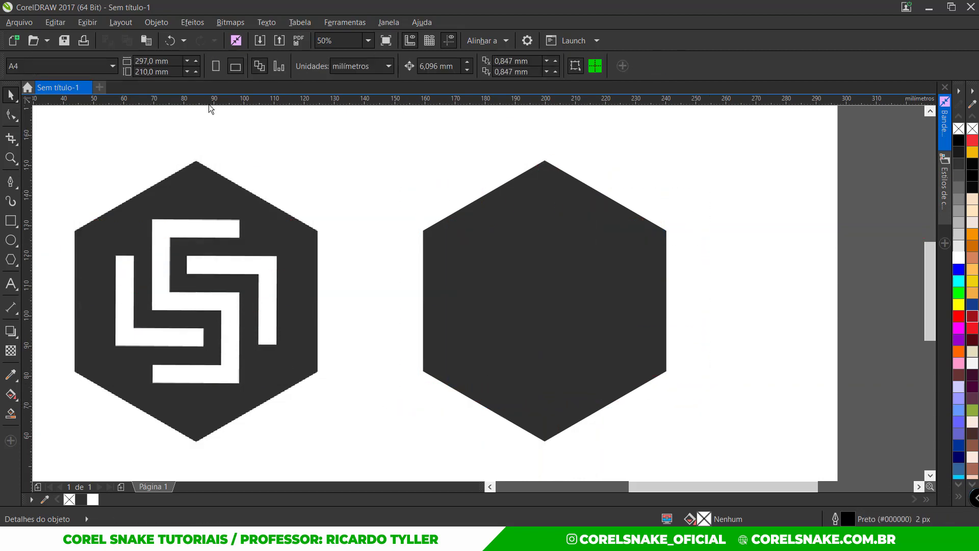
Step: Add horizontal guidelines along the reference emblem's bar edges at Y 132.009 mm, 102.121 mm and 114.059 mm
drag(209, 104, 194, 219)
scroll(168, 324, up, 2)
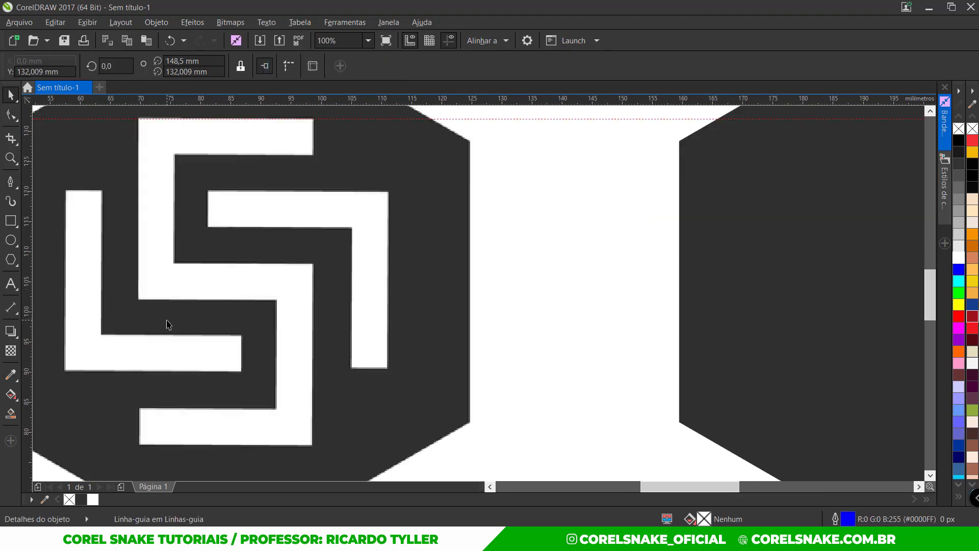
drag(206, 102, 208, 299)
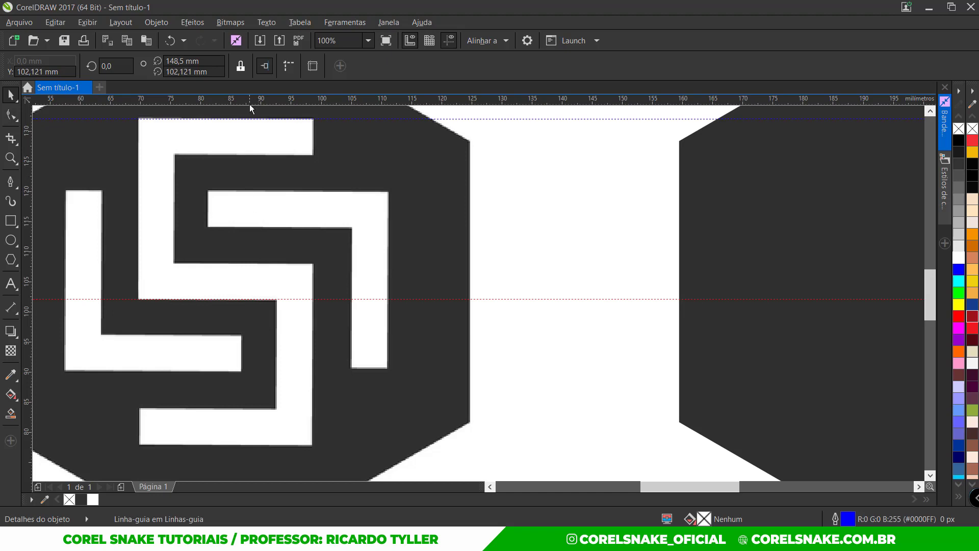
drag(250, 104, 268, 227)
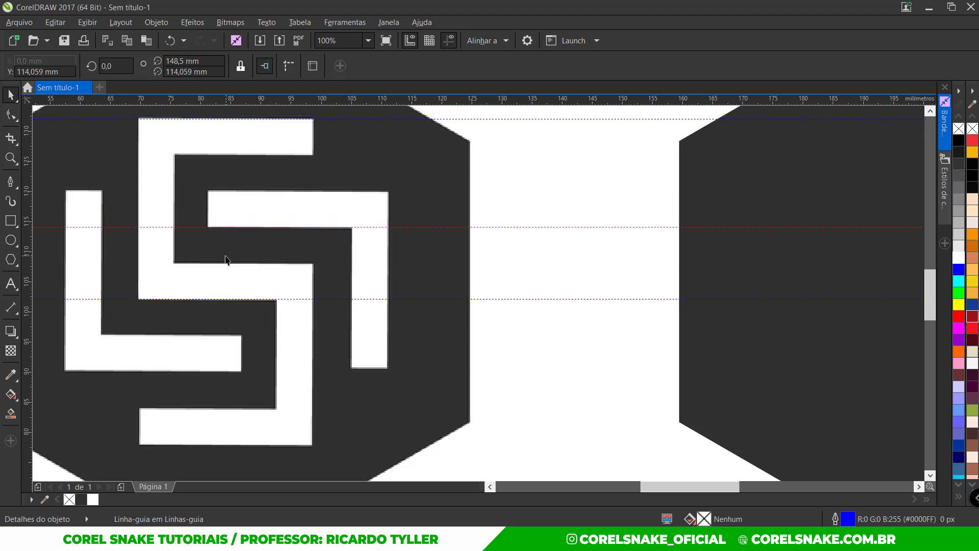
Step: Add a horizontal guideline at Y 108.217 mm, 6.096 mm above the lower edge of the S's middle bar
scroll(213, 270, down, 2)
scroll(357, 267, up, 1)
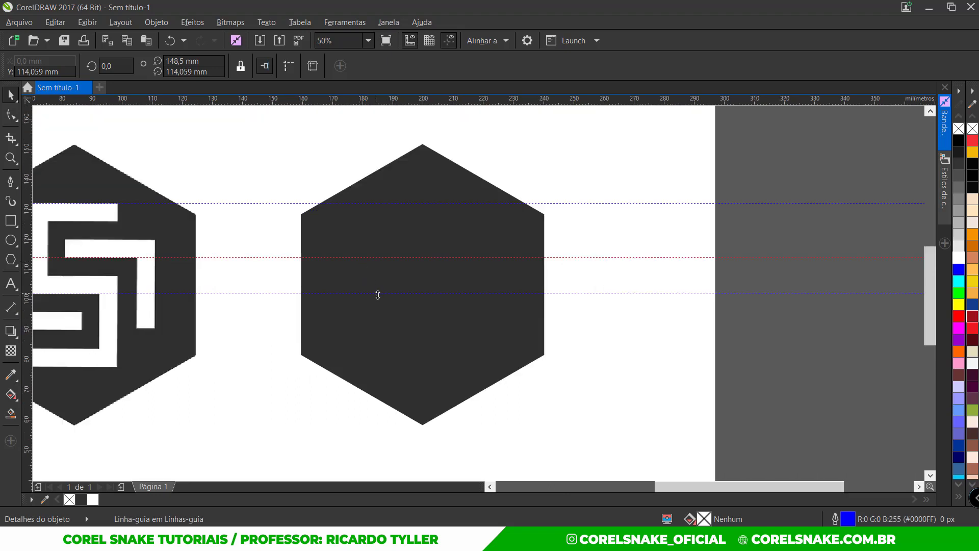
click(378, 294)
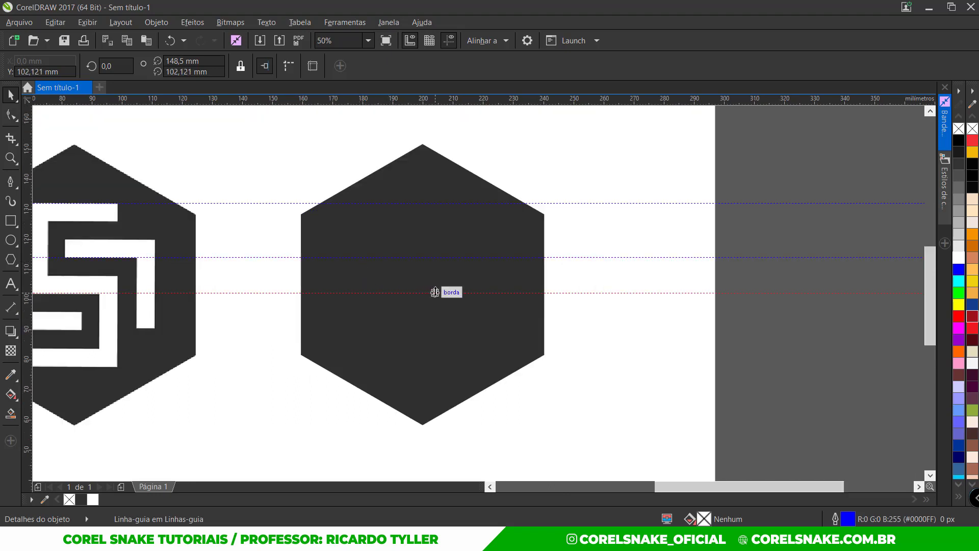
drag(435, 292, 436, 275)
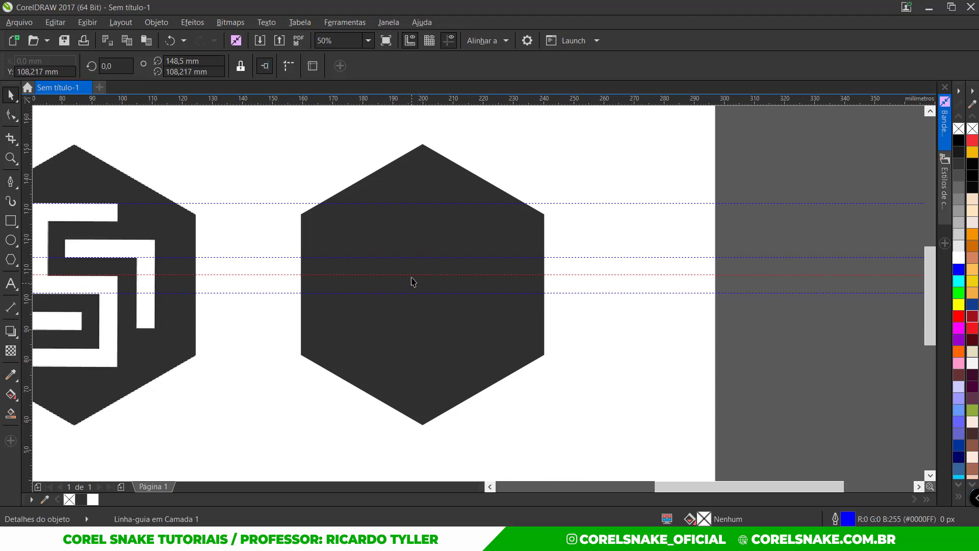
Step: Draw a square between the Y 108.217 mm and 102.121 mm guidelines beside the reference emblem and place a centre guideline at Y 105.169 mm
scroll(411, 290, up, 2)
scroll(411, 271, down, 4)
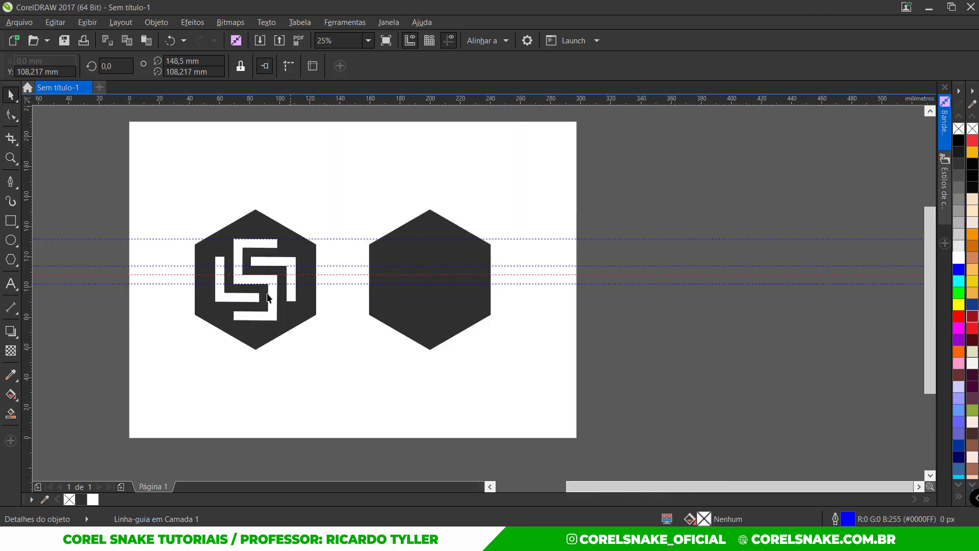
scroll(291, 283, up, 4)
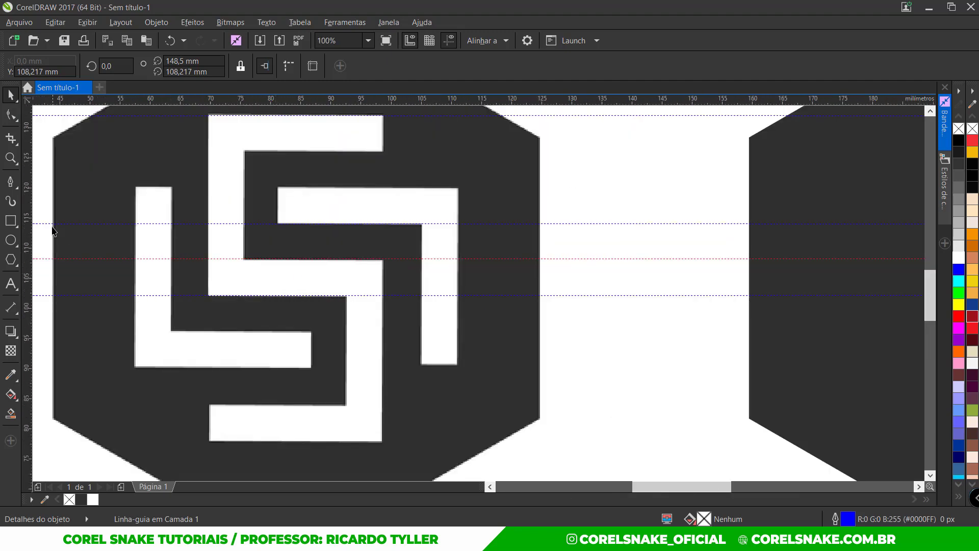
click(17, 223)
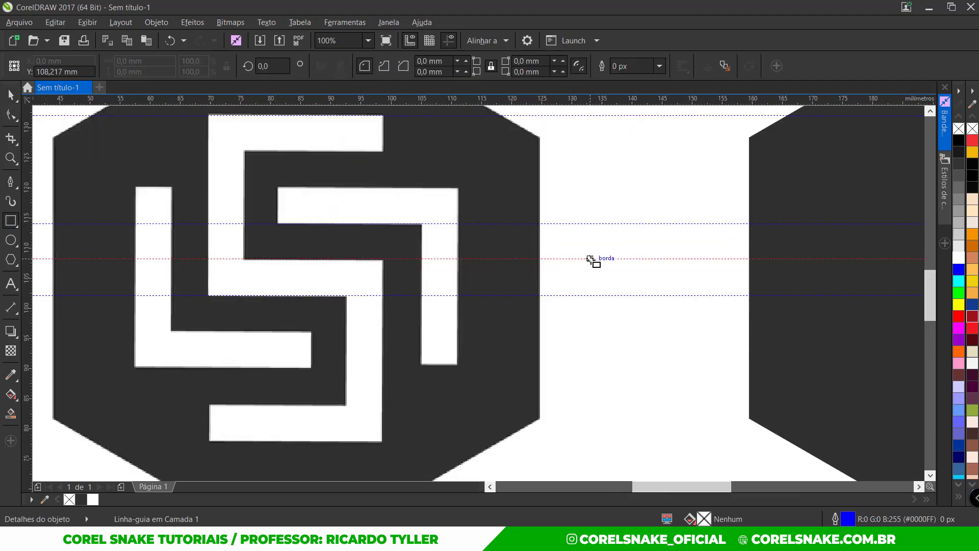
drag(591, 259, 617, 295)
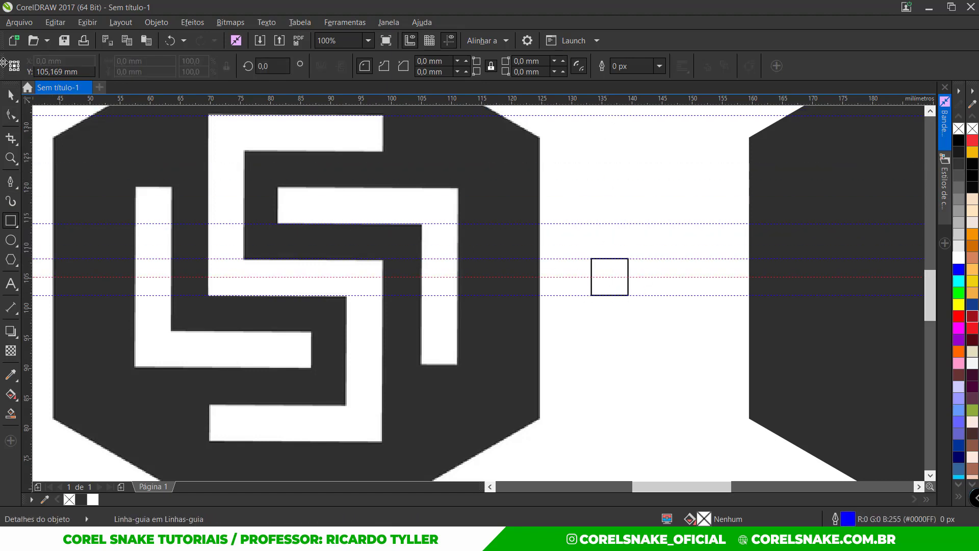
Step: Delete the small 6.096 mm construction square between the two emblems
key(space)
scroll(249, 258, down, 2)
click(419, 276)
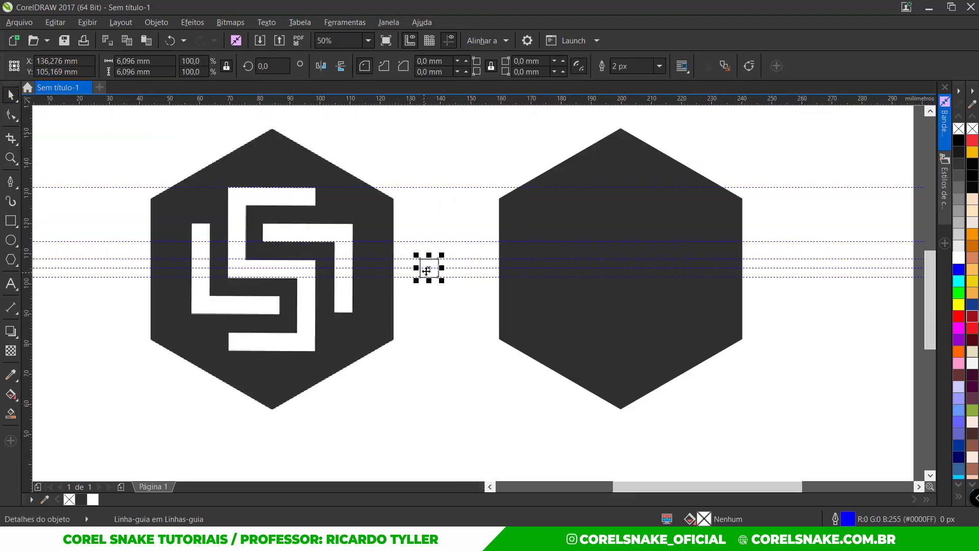
key(Delete)
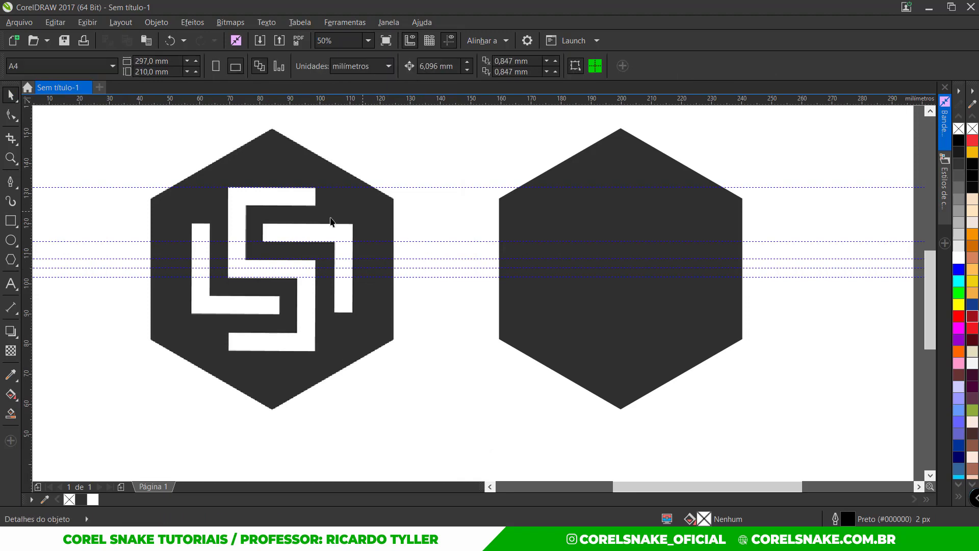
Step: Draw a square about 29.9 mm wide inside the recreated hexagon between the Y 132.009 mm and 102.121 mm guidelines and outline it in white
scroll(267, 223, up, 2)
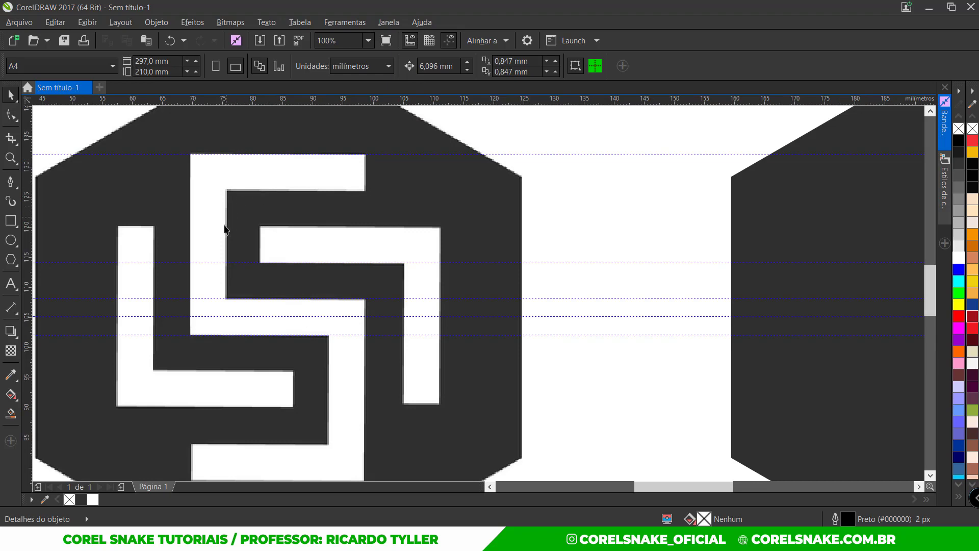
scroll(225, 227, down, 2)
scroll(601, 266, up, 2)
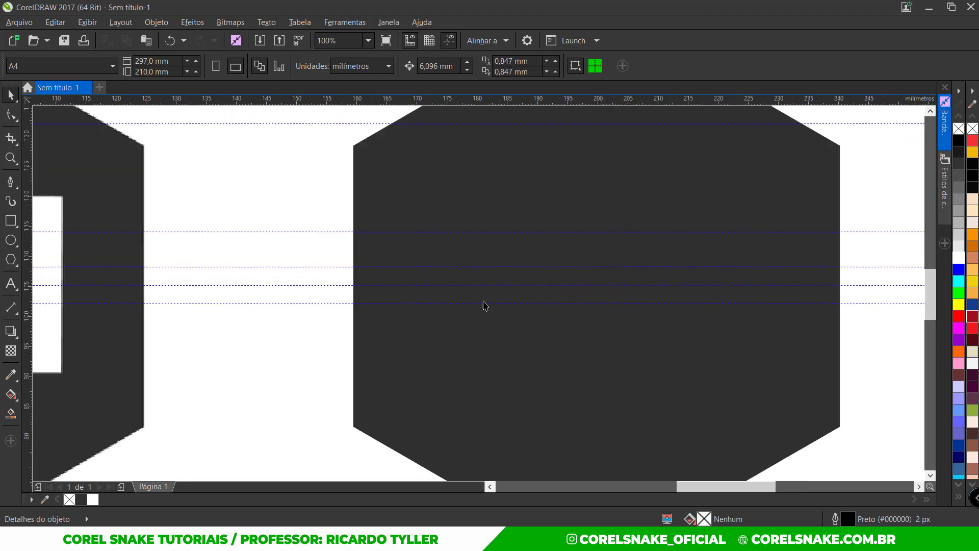
scroll(459, 316, down, 2)
scroll(524, 274, up, 2)
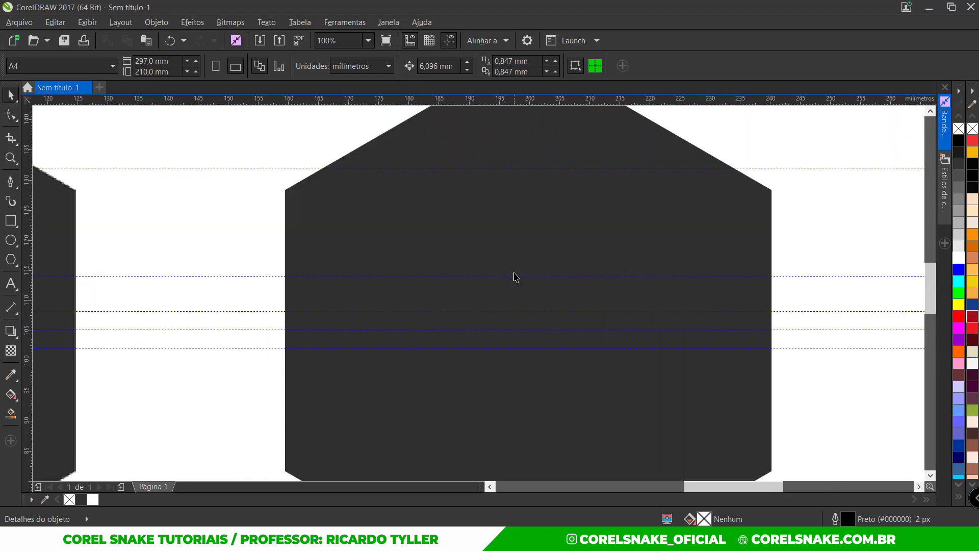
scroll(516, 277, down, 2)
click(11, 221)
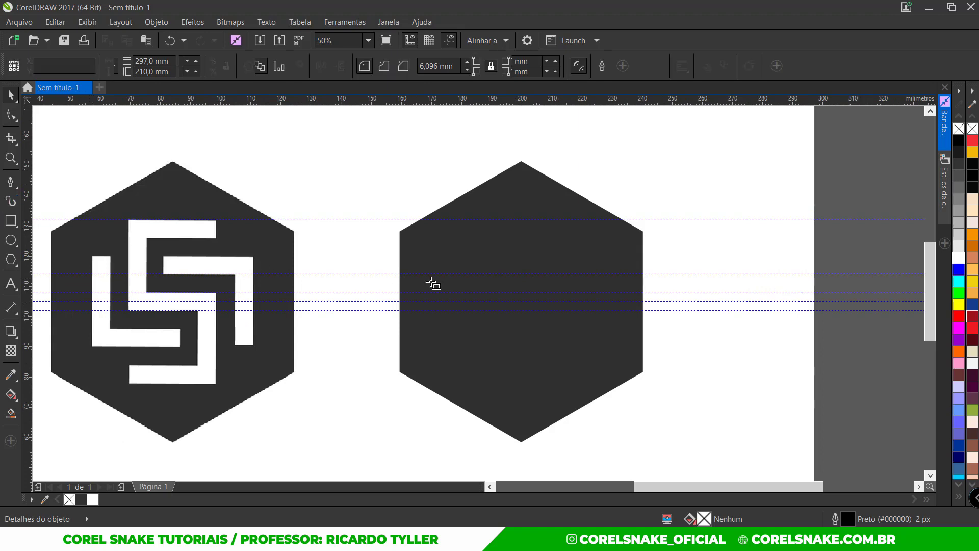
drag(482, 220, 571, 310)
click(10, 95)
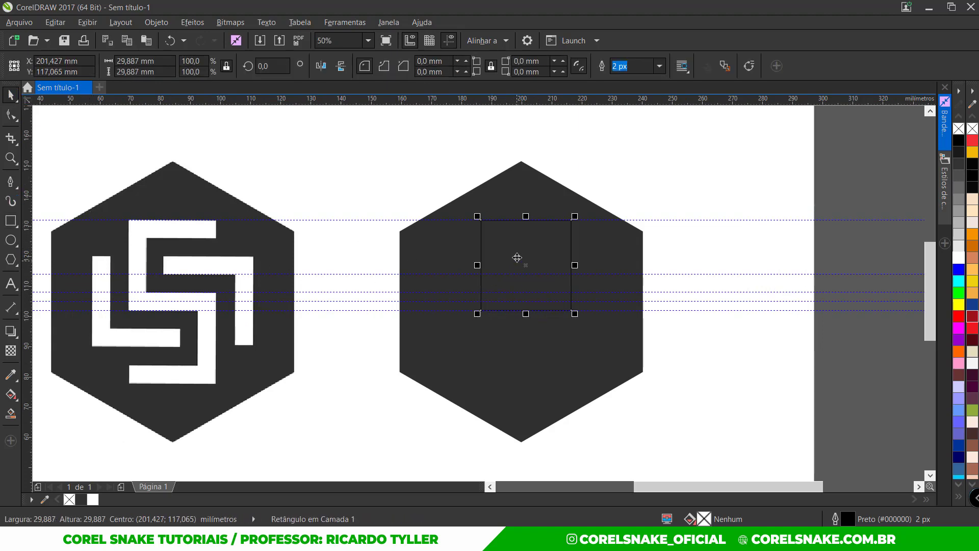
right_click(93, 499)
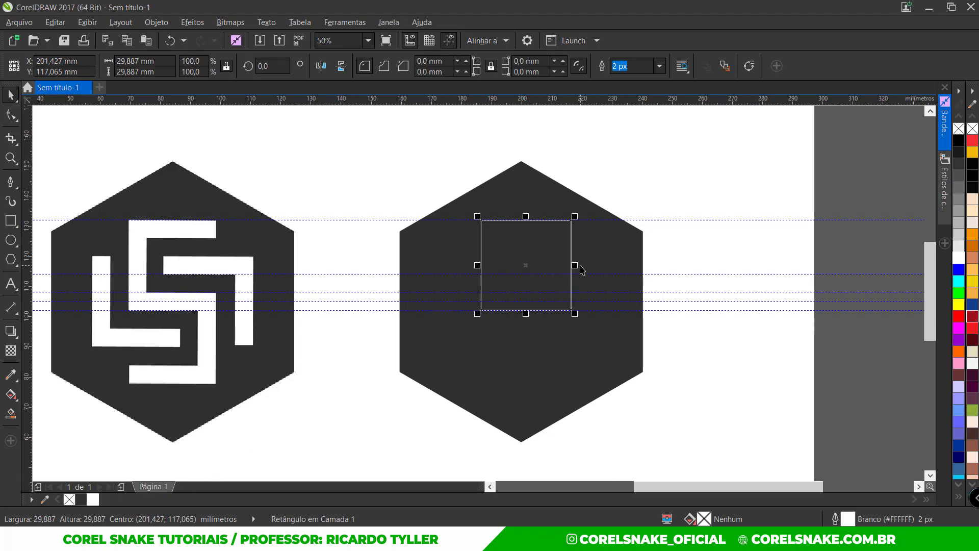
Step: Widen the white-outlined square to about 31.24 mm and centre it horizontally on the recreated hexagon
mouse_move(577, 265)
mouse_down()
mouse_move(564, 262)
mouse_move(572, 263)
mouse_up()
scroll(571, 271, up, 1)
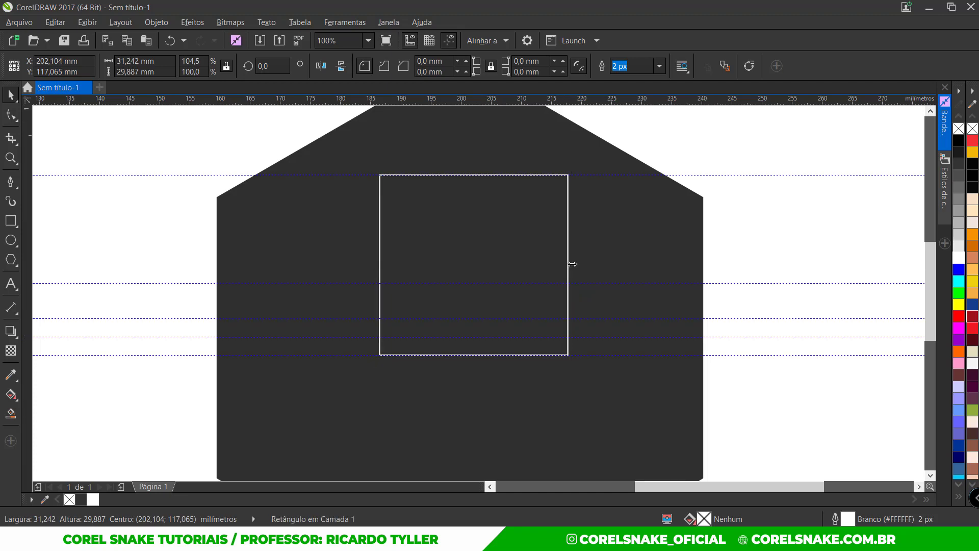
scroll(572, 264, down, 1)
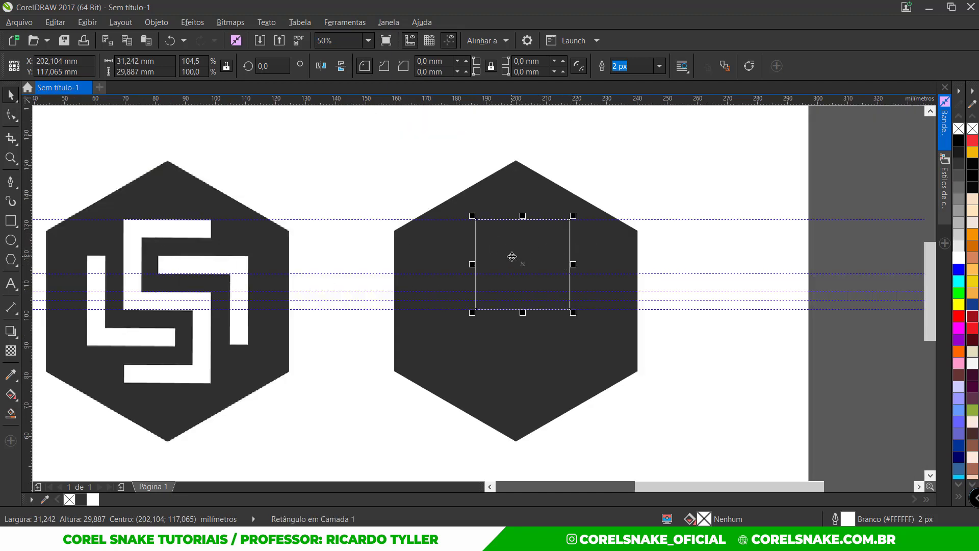
shift+click(461, 250)
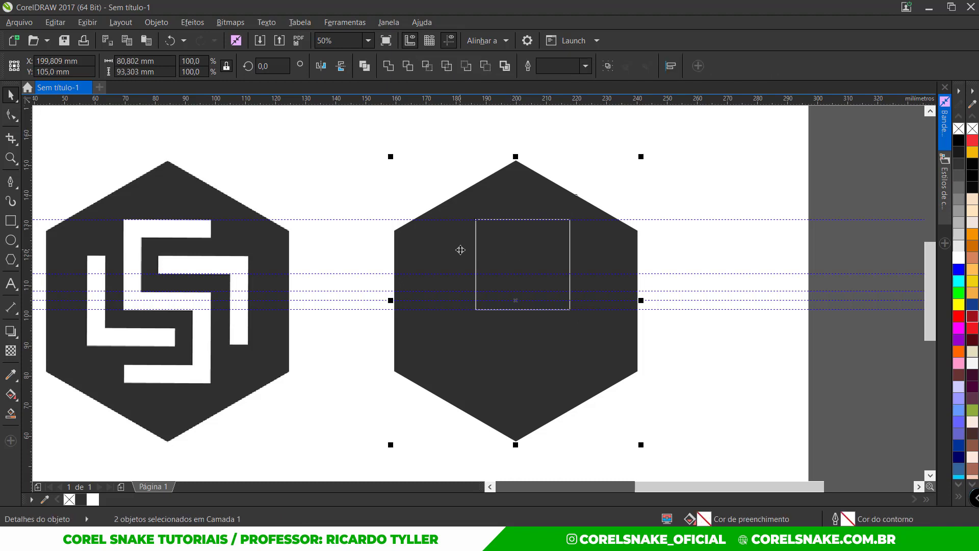
key(c)
click(598, 146)
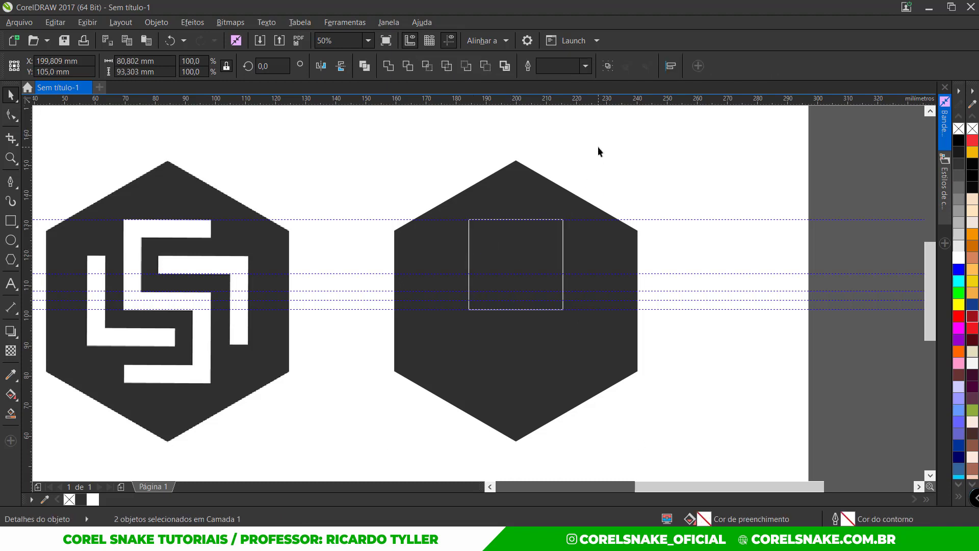
Step: Add a one-step inward contour to the white-outlined rectangle, reaching the Y 108.217 mm guideline, and break it apart into a separate rectangle
click(529, 260)
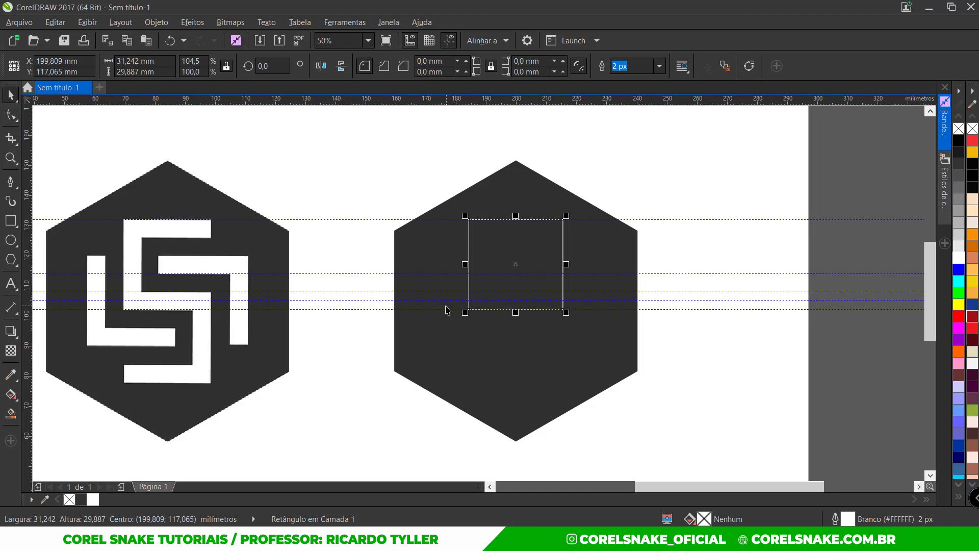
click(14, 336)
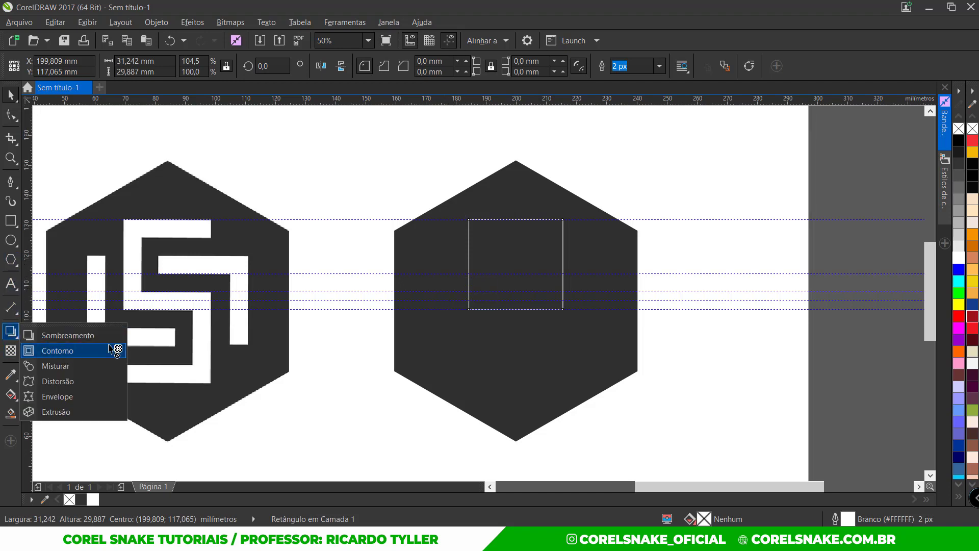
click(114, 350)
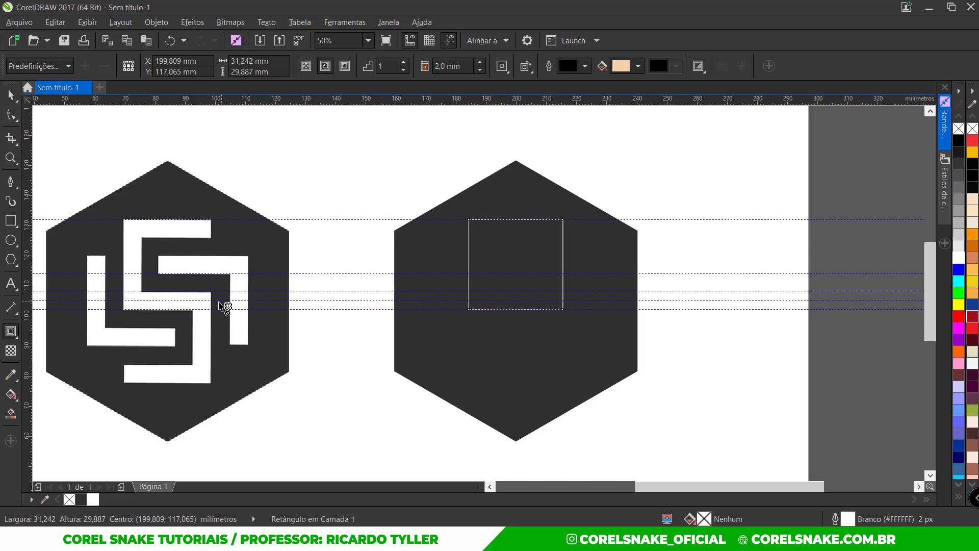
scroll(461, 268, up, 2)
drag(470, 268, 510, 274)
key(space)
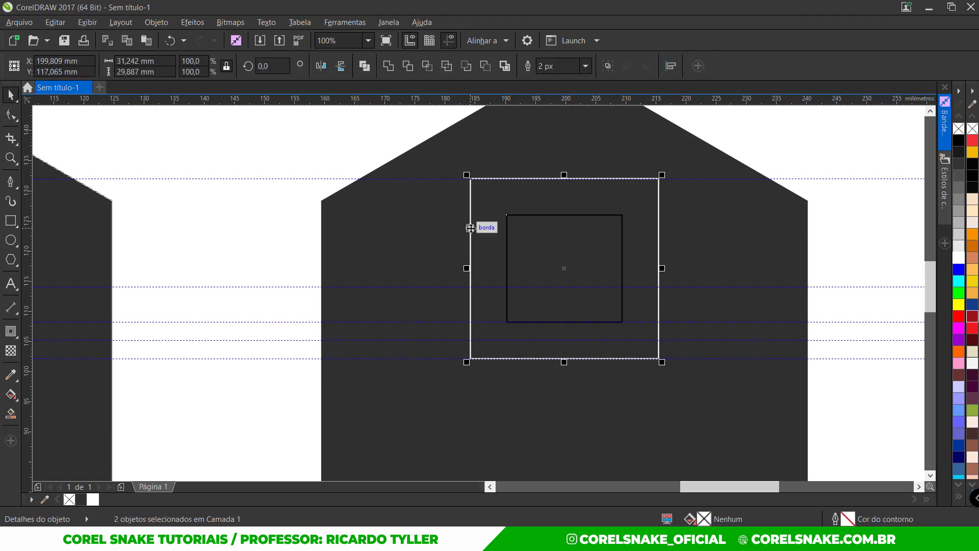
Step: Subtract the inner rectangle from the outer one and fill the resulting frame with white
click(377, 142)
click(507, 222)
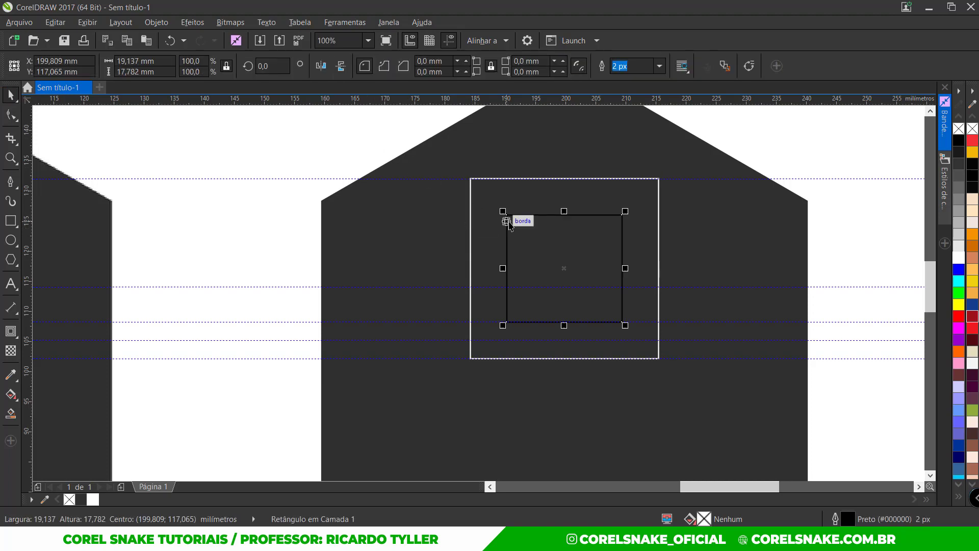
shift+click(600, 201)
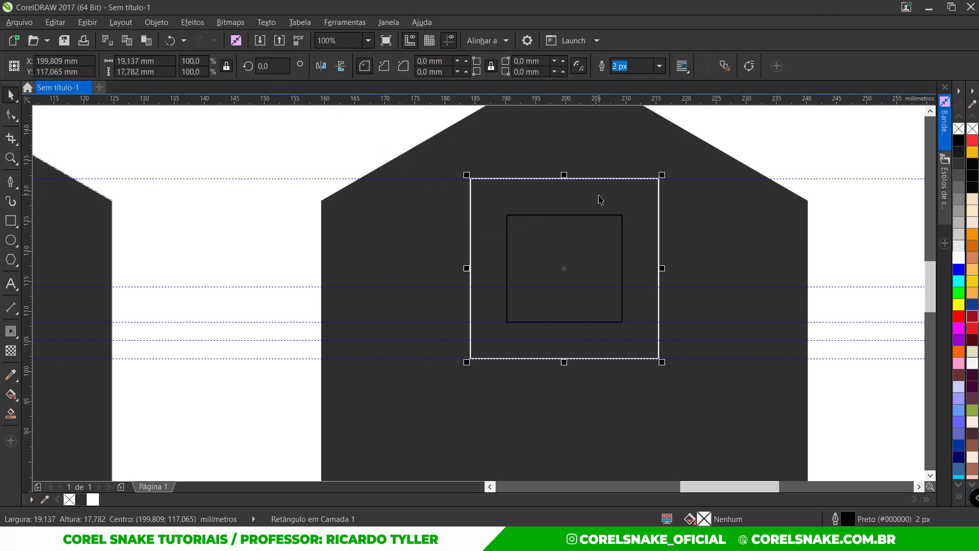
click(491, 68)
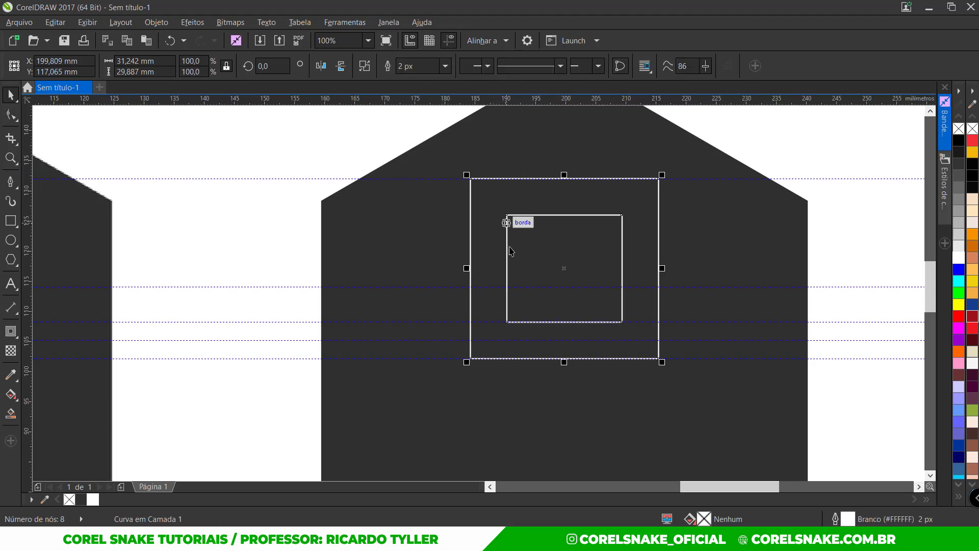
scroll(510, 255, down, 2)
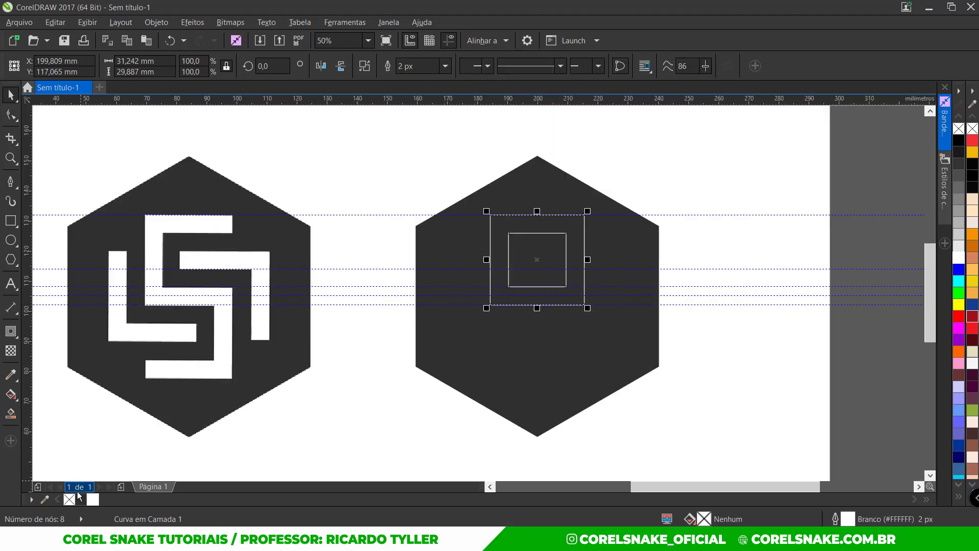
click(92, 500)
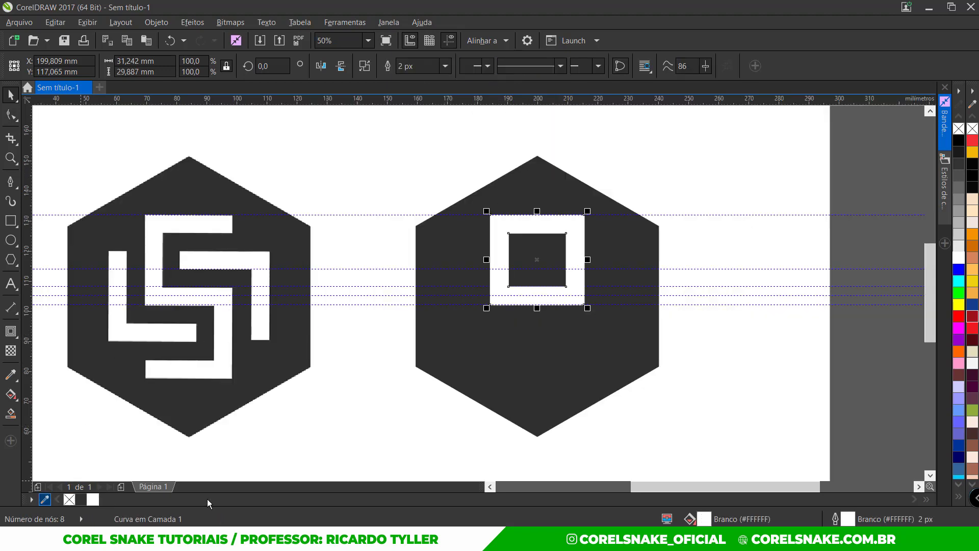
click(686, 178)
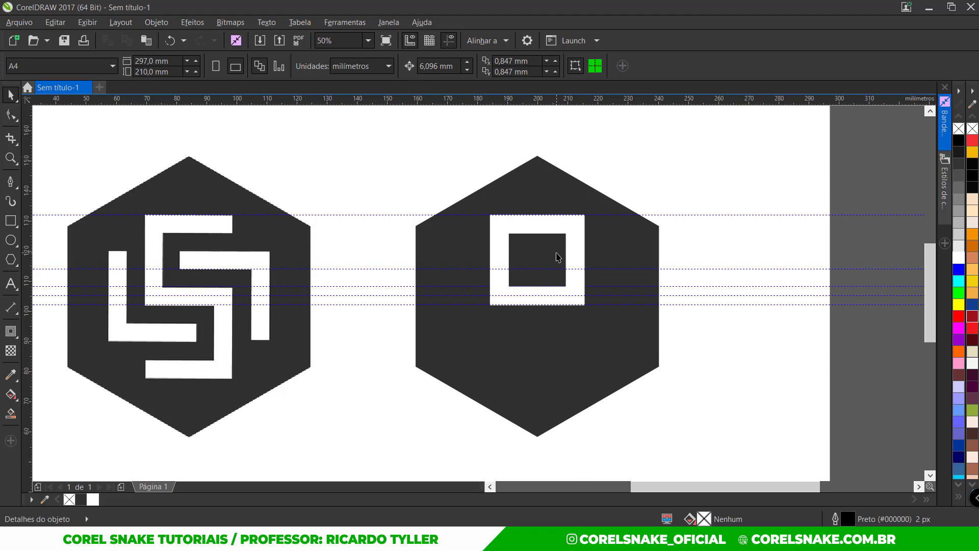
Step: Draw a rectangle about 31.7 × 17.7 mm from the frame's opening past its right side and subtract it to leave a C shape
scroll(580, 262, up, 2)
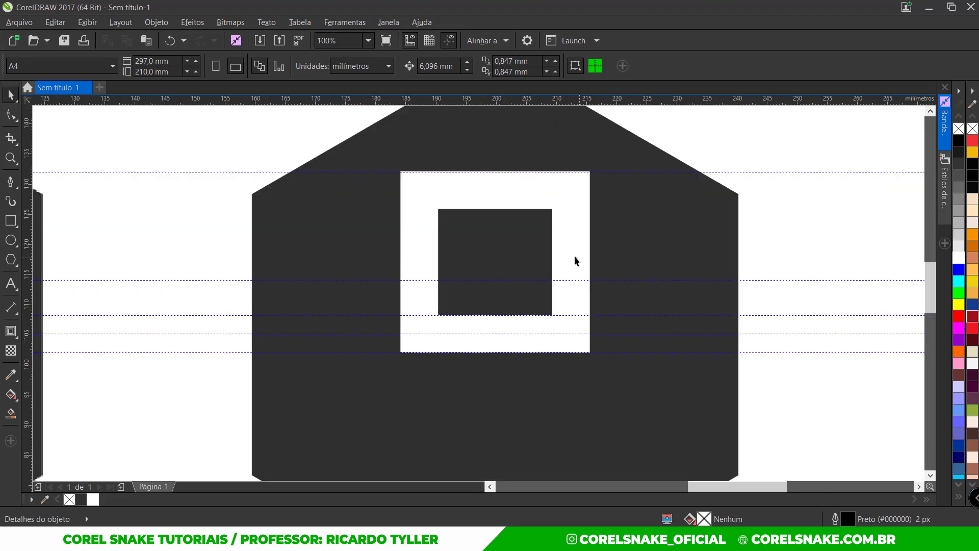
click(11, 220)
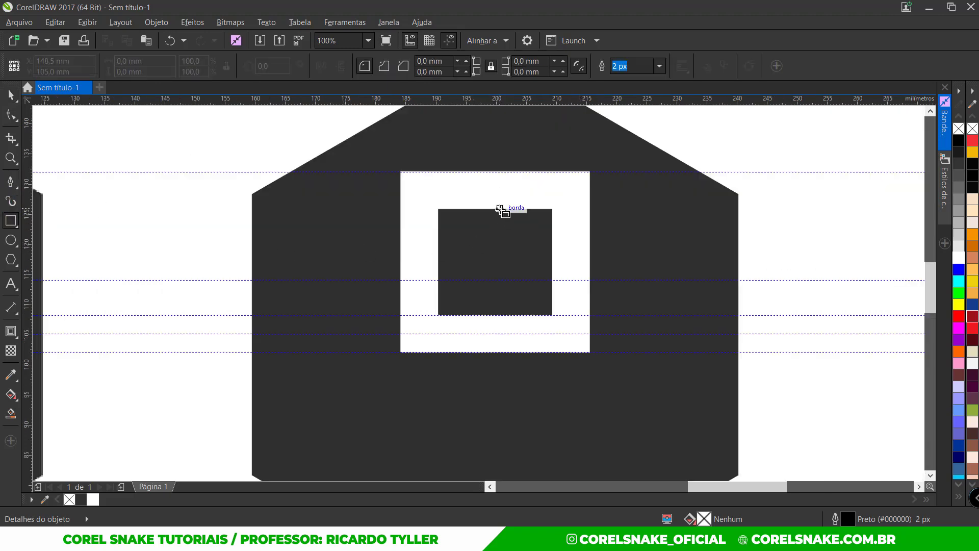
drag(500, 209, 515, 314)
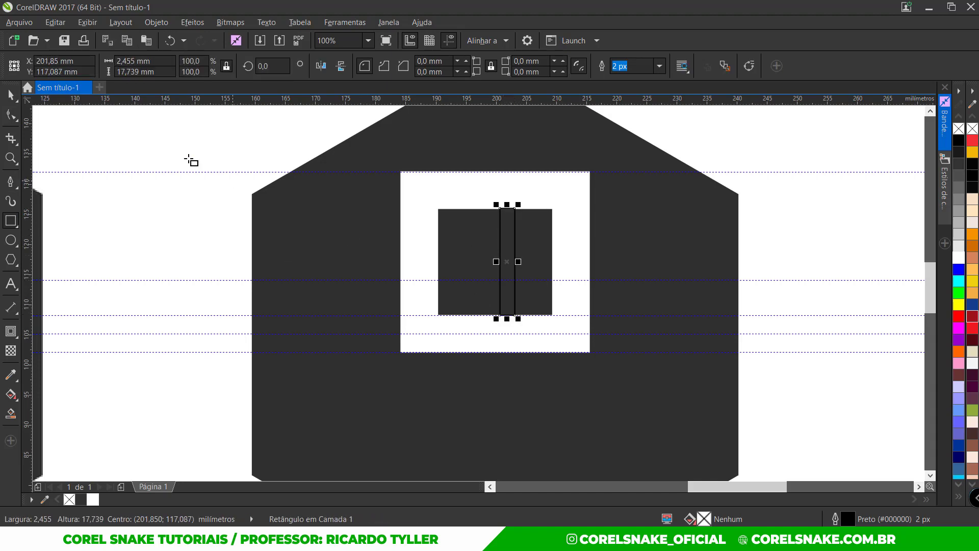
click(12, 95)
drag(518, 261, 693, 261)
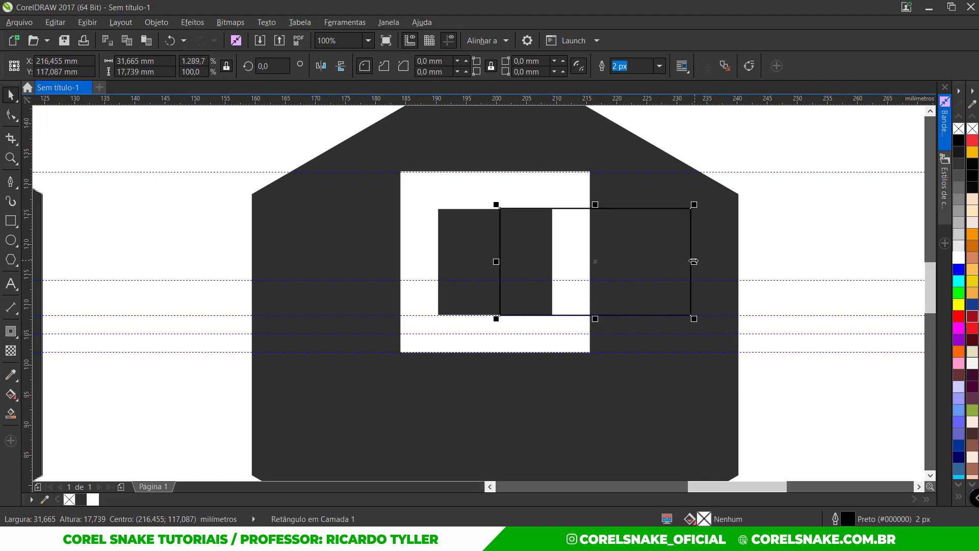
shift+click(574, 193)
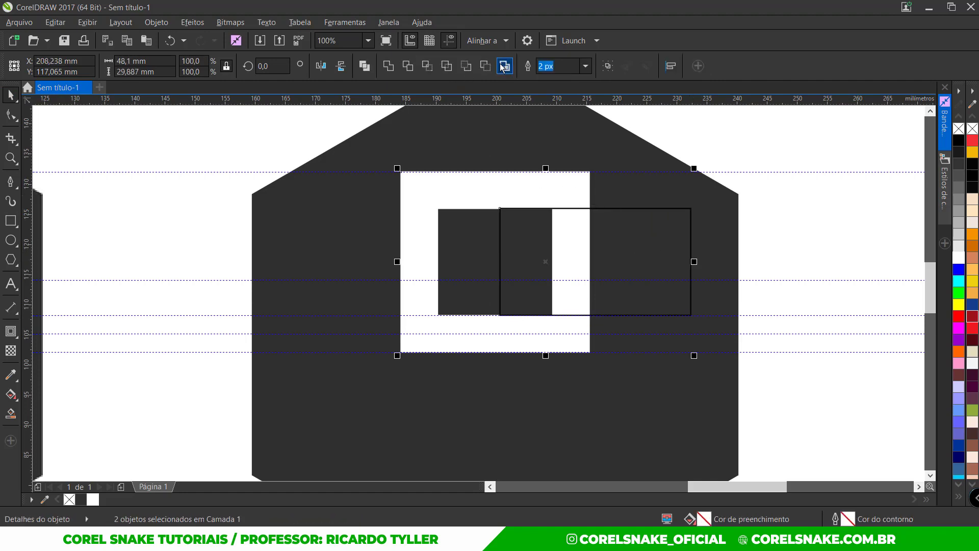
click(485, 65)
key(Escape)
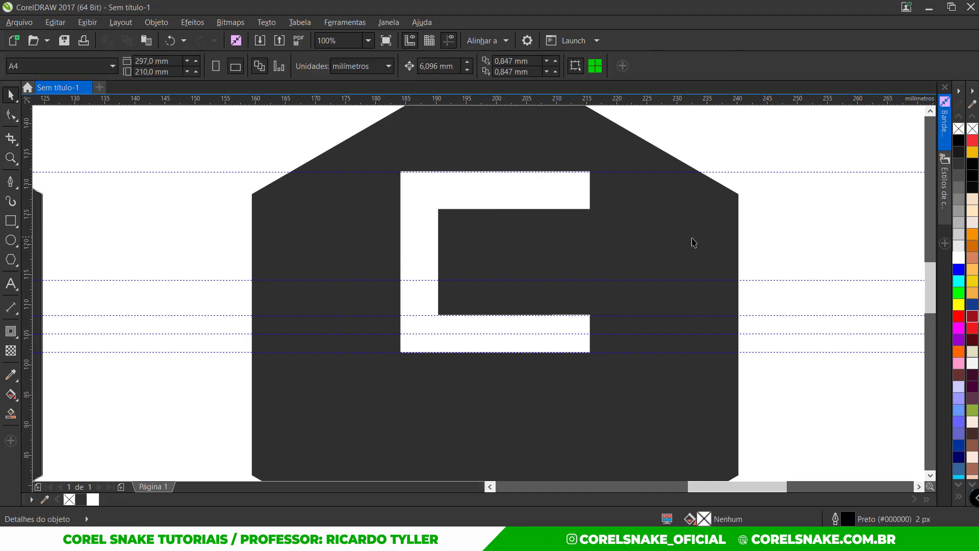
Step: Draw a graph-paper grid of 1 column and 5 rows exactly over the white C shape, about 31.24 × 29.89 mm
scroll(641, 243, down, 1)
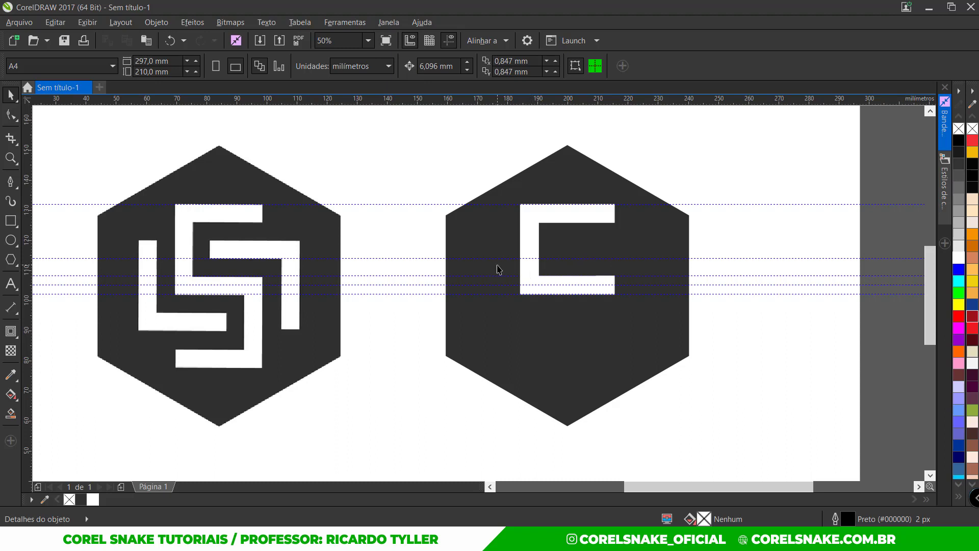
scroll(207, 263, up, 1)
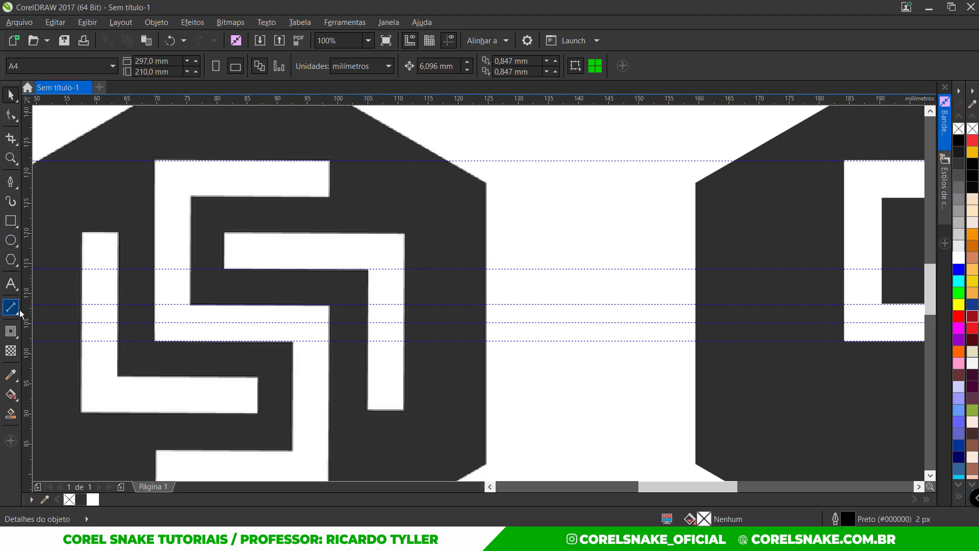
key(d)
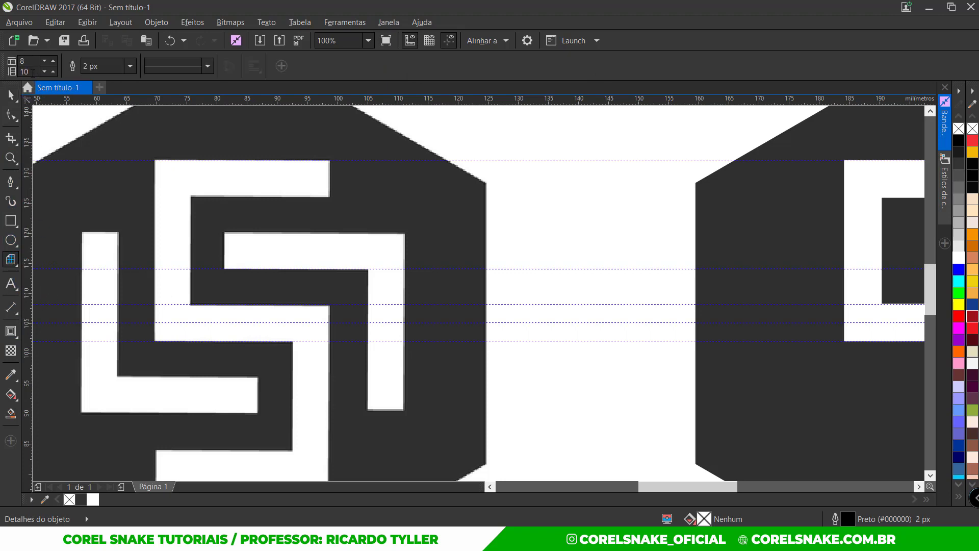
click(26, 71)
text(5)
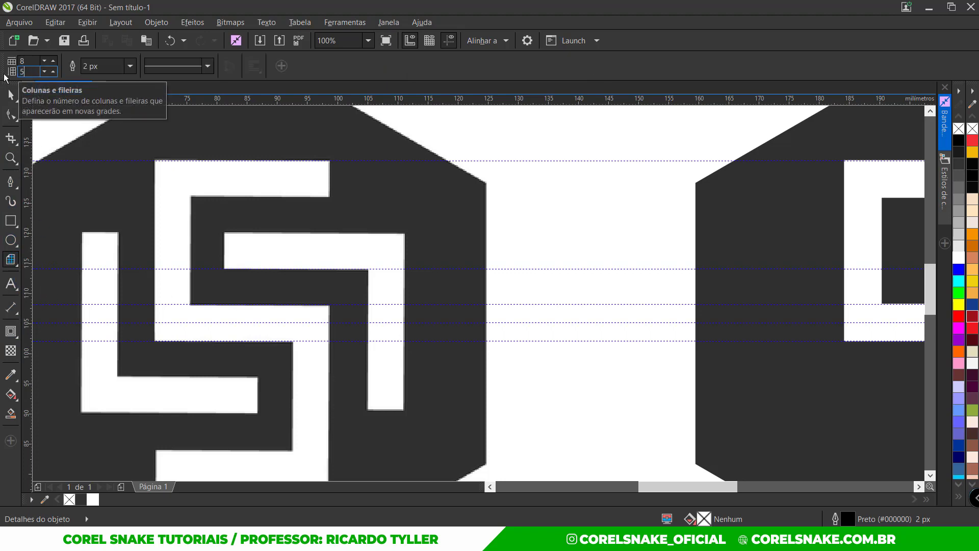
click(25, 61)
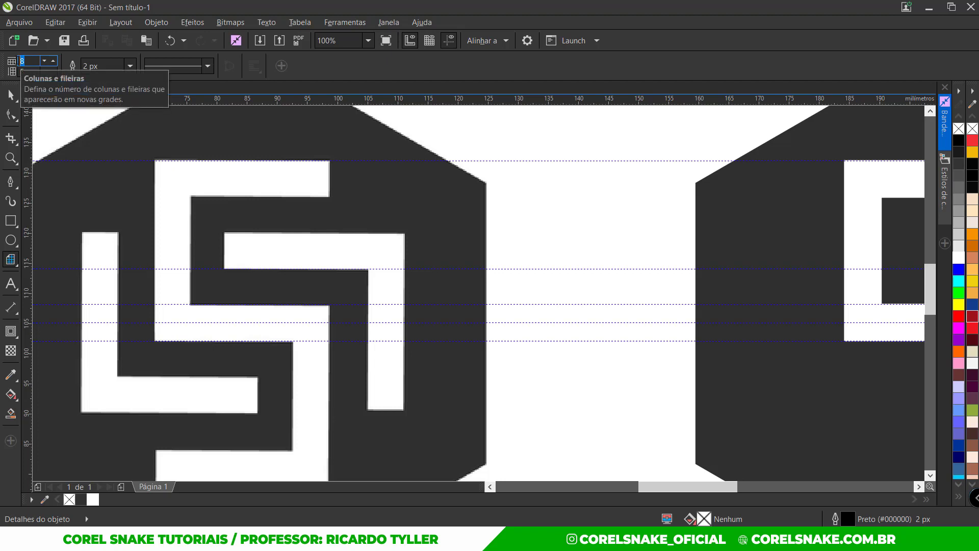
text(1)
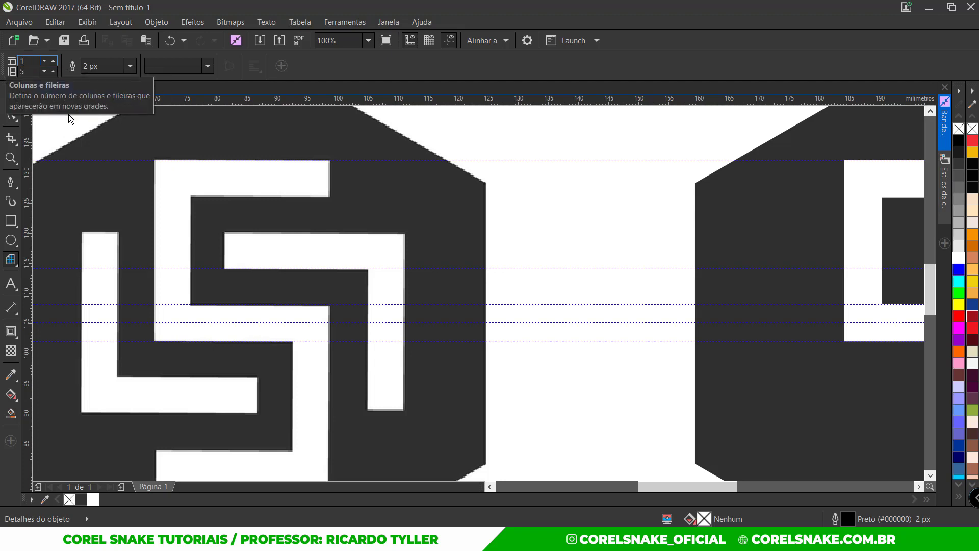
key(Return)
scroll(464, 209, down, 2)
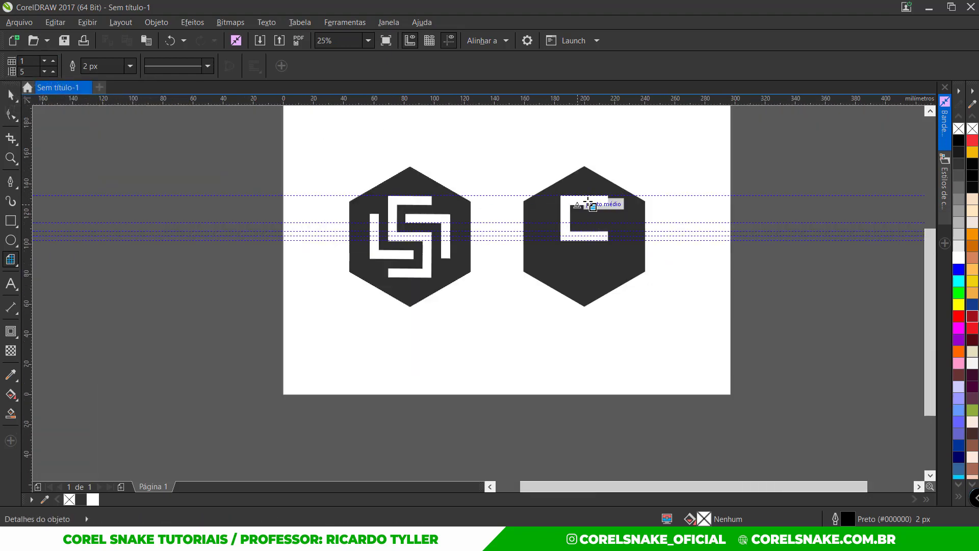
scroll(585, 209, up, 1)
drag(556, 207, 626, 280)
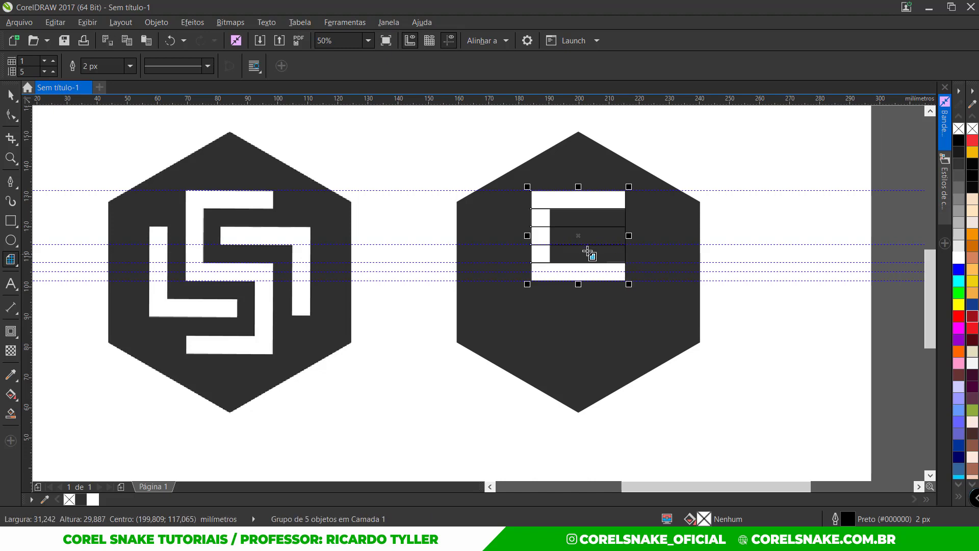
scroll(576, 247, up, 1)
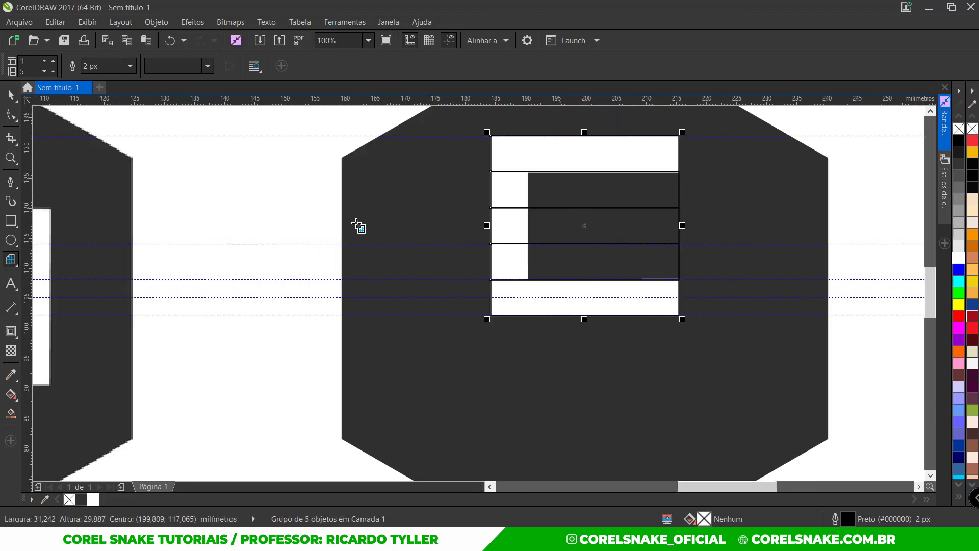
Step: Add a horizontal guideline at Y 120.054 mm on the grid's second inner line from the bottom's opposite side and replace the 114 mm guideline
click(10, 95)
scroll(548, 251, up, 1)
scroll(549, 251, down, 1)
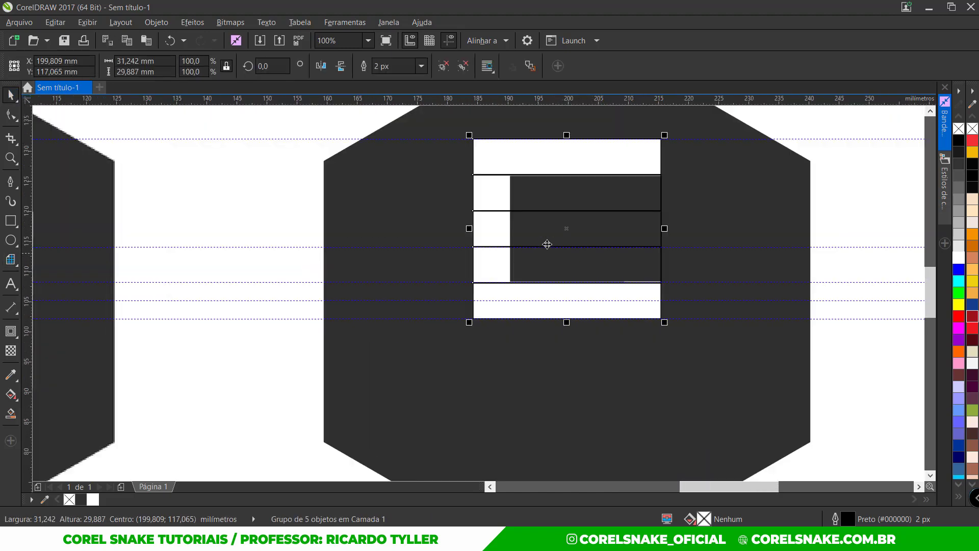
drag(568, 102, 580, 211)
scroll(549, 256, up, 2)
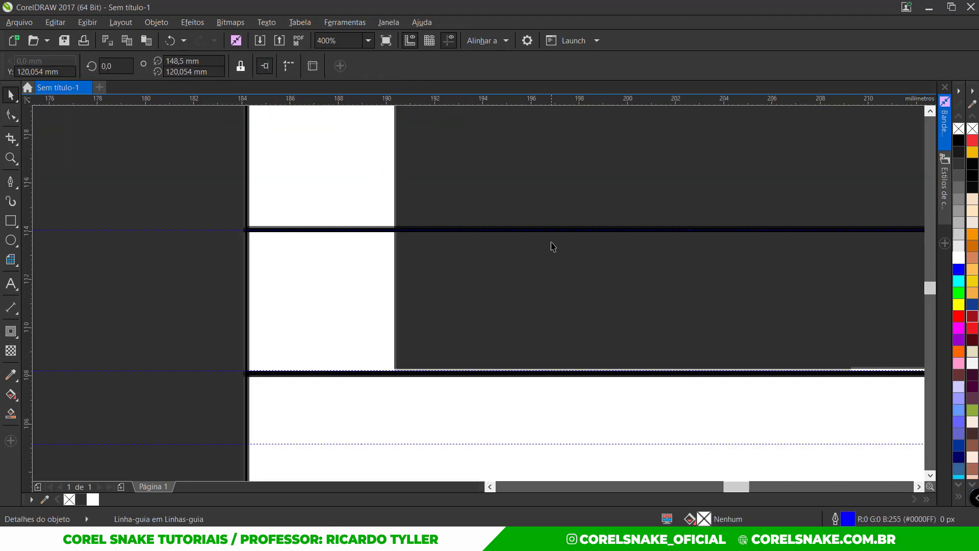
scroll(513, 243, down, 2)
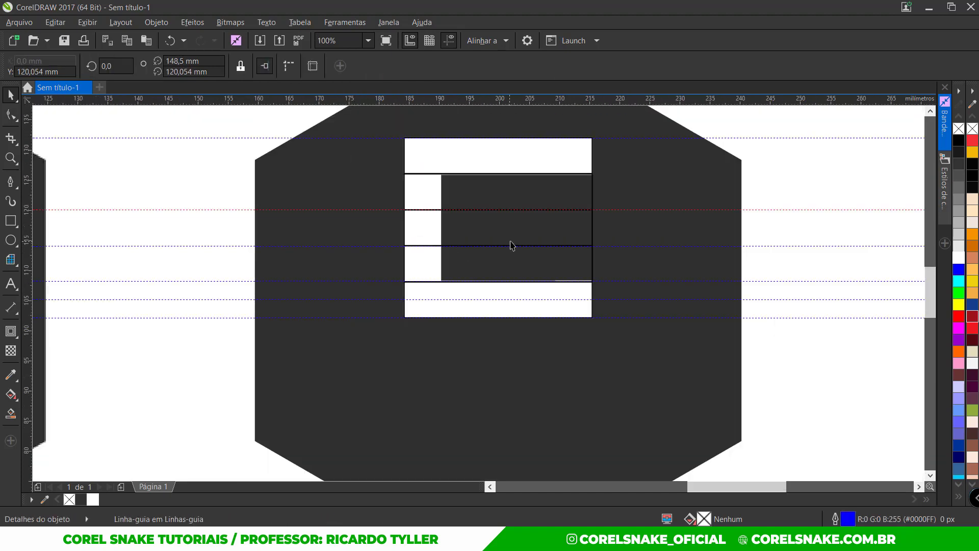
click(381, 254)
click(234, 245)
key(Escape)
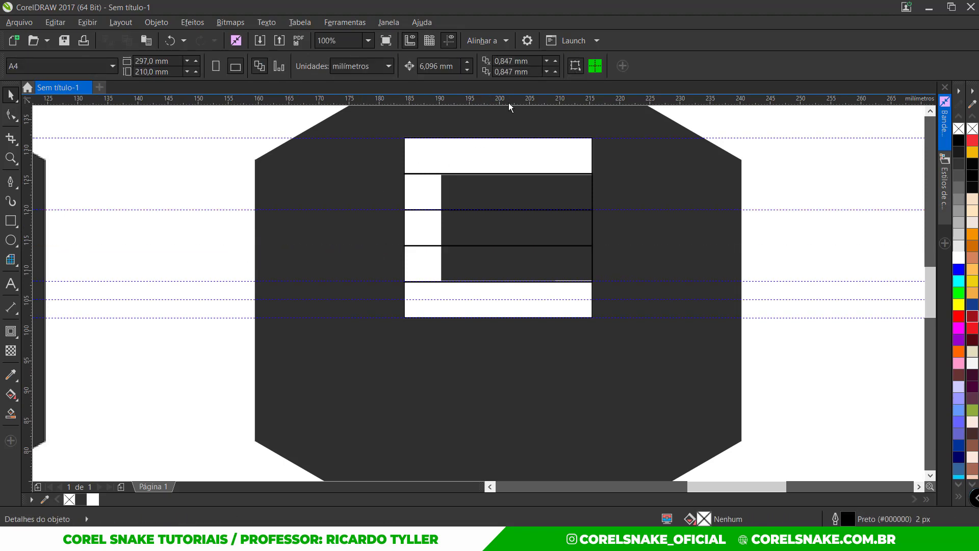
Step: Move the five-row grid horizontally to about X 240.1 mm, clear of the C shape, and give it a white outline
click(513, 229)
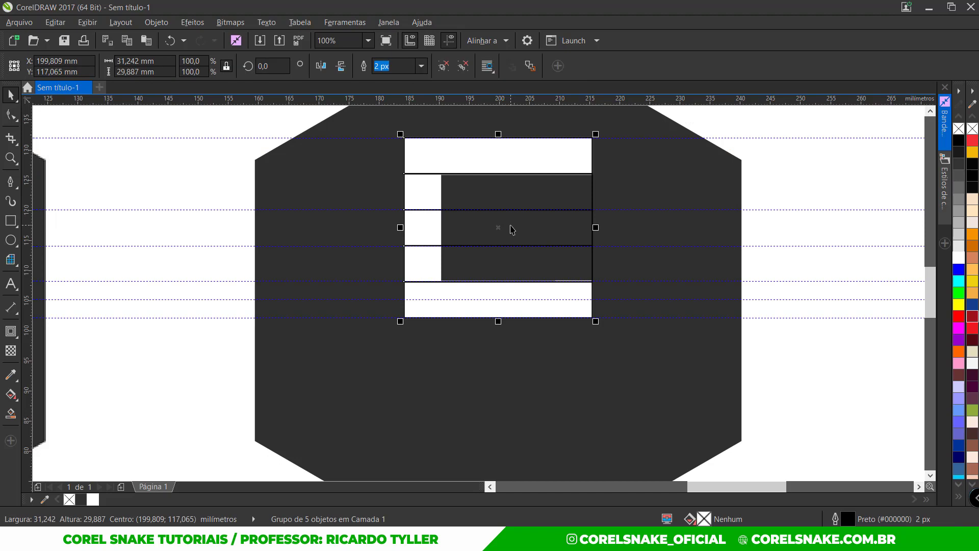
drag(512, 229, 755, 228)
right_click(92, 499)
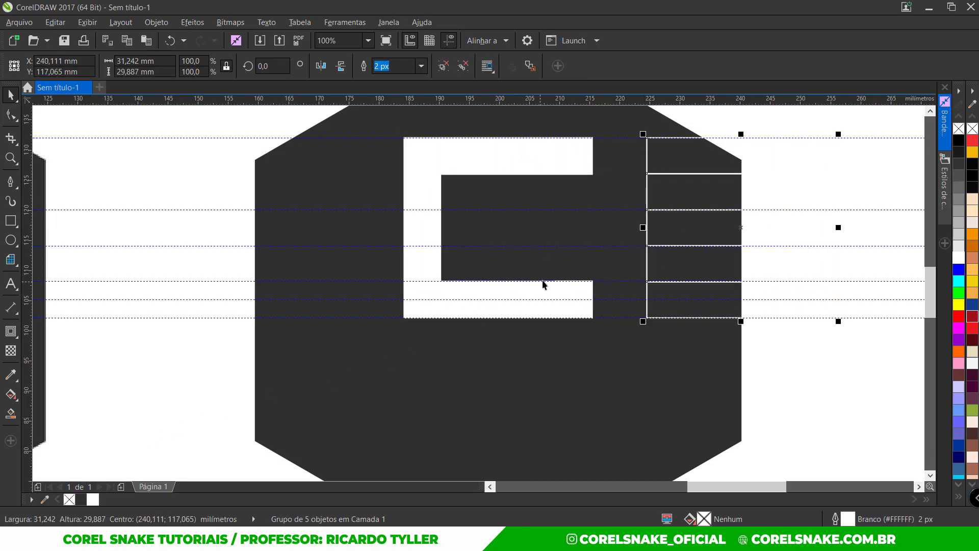
Step: Create a vertically mirrored copy of the C shape directly below the original and flip the copy horizontally
scroll(542, 280, down, 2)
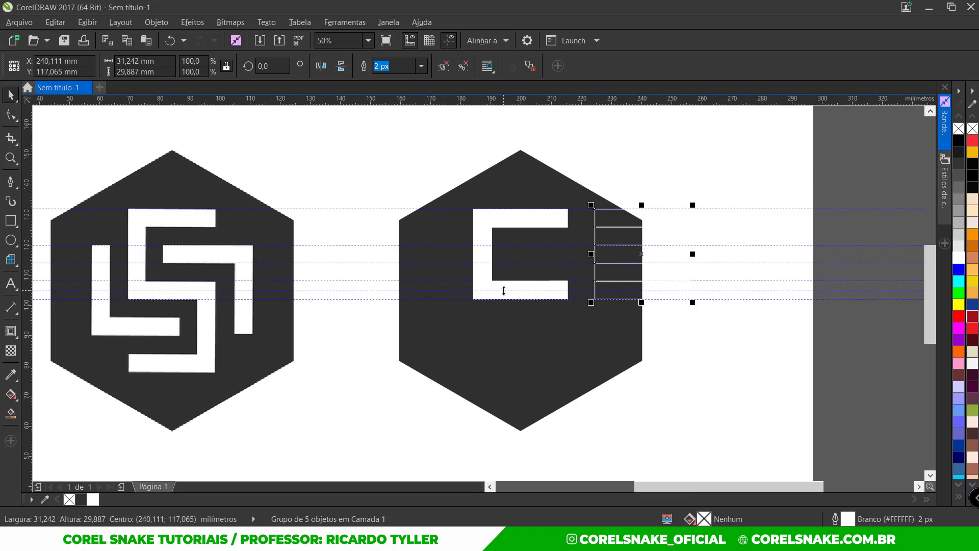
click(491, 234)
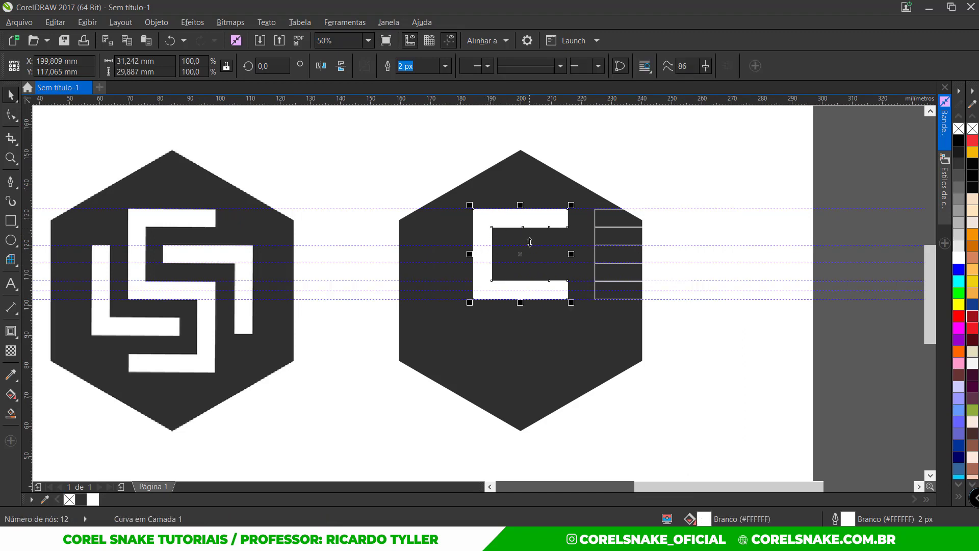
drag(520, 205, 520, 295)
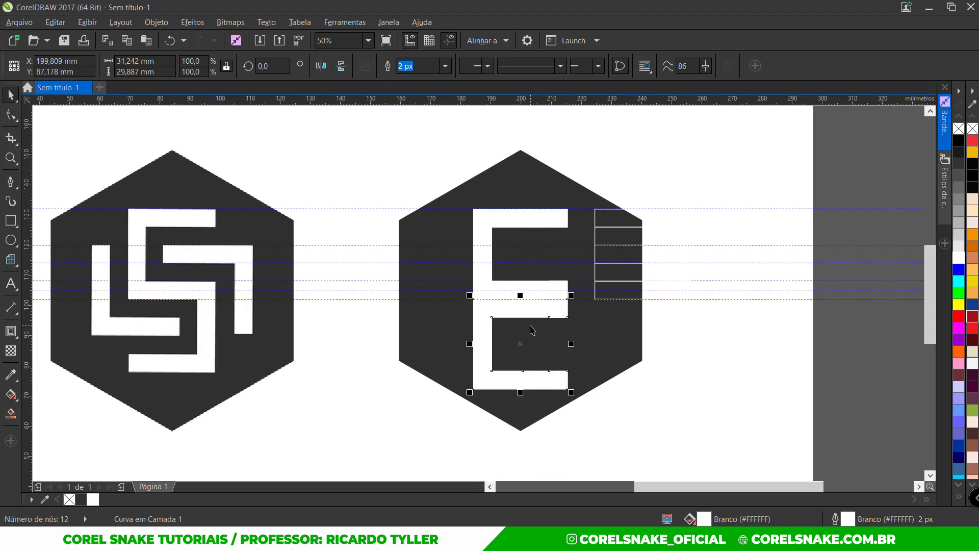
scroll(533, 315, up, 1)
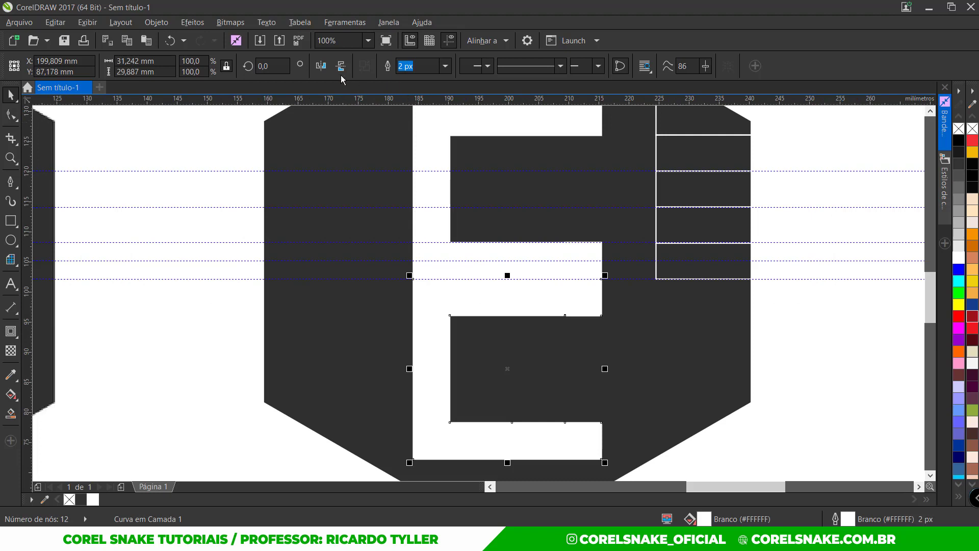
click(321, 65)
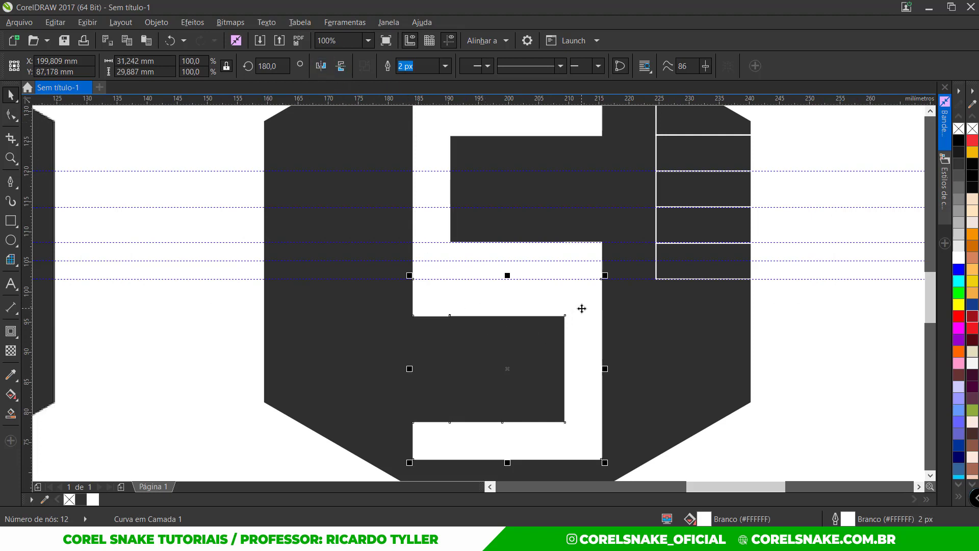
Step: Move the flipped copy up to centre Y 93.273 mm so its upper arm overlaps the C's lower arm, completing the S
scroll(615, 283, up, 1)
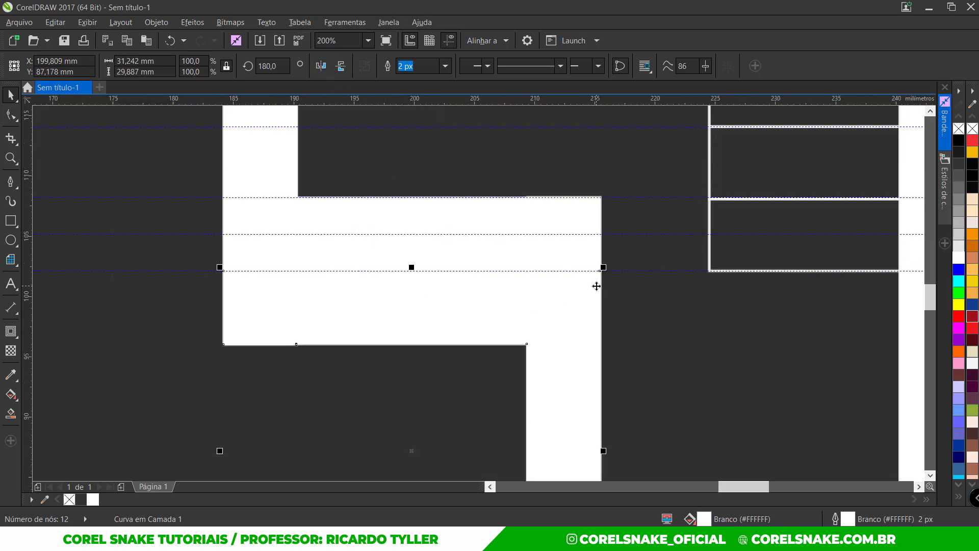
drag(596, 286, 598, 201)
scroll(564, 277, down, 2)
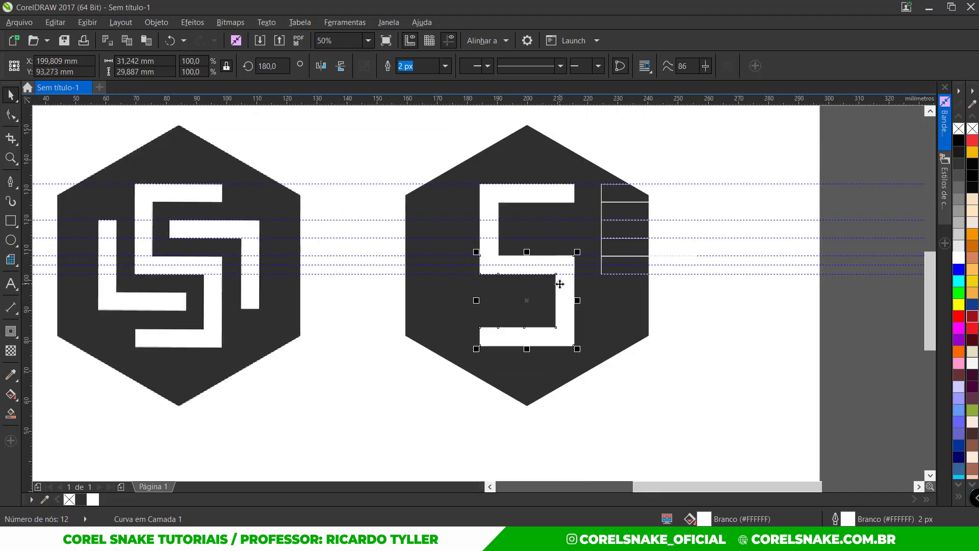
click(723, 343)
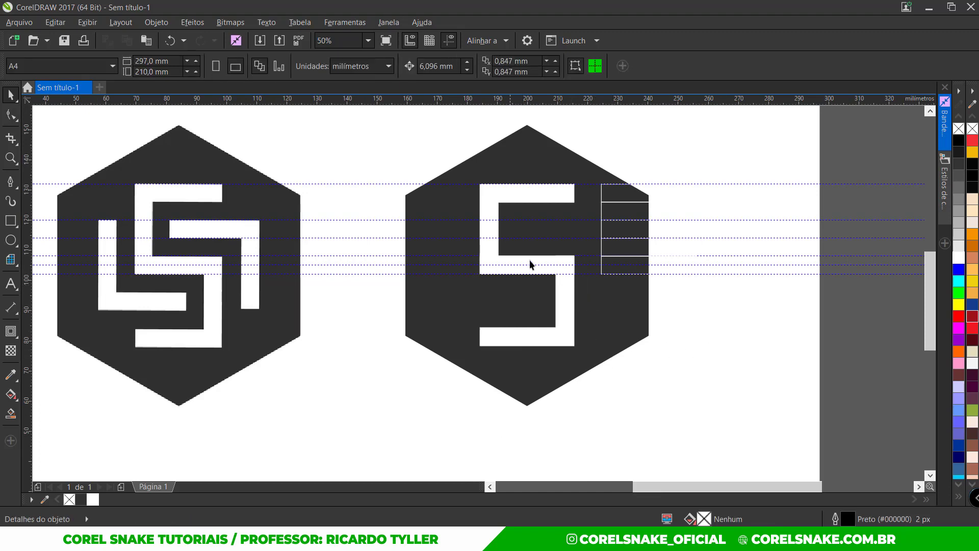
Step: Group the two halves of the S and create a copy rotated 90° clockwise about their centre
click(492, 253)
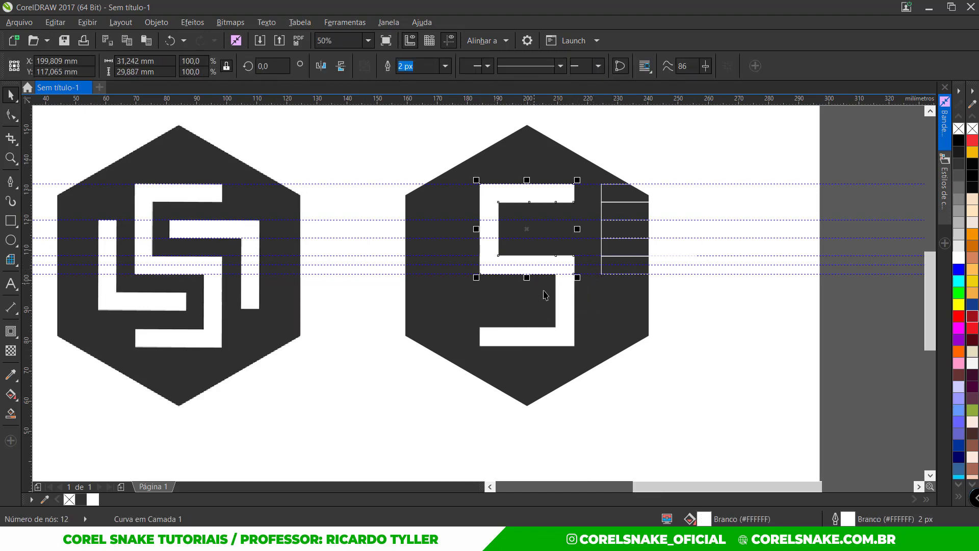
shift+click(566, 308)
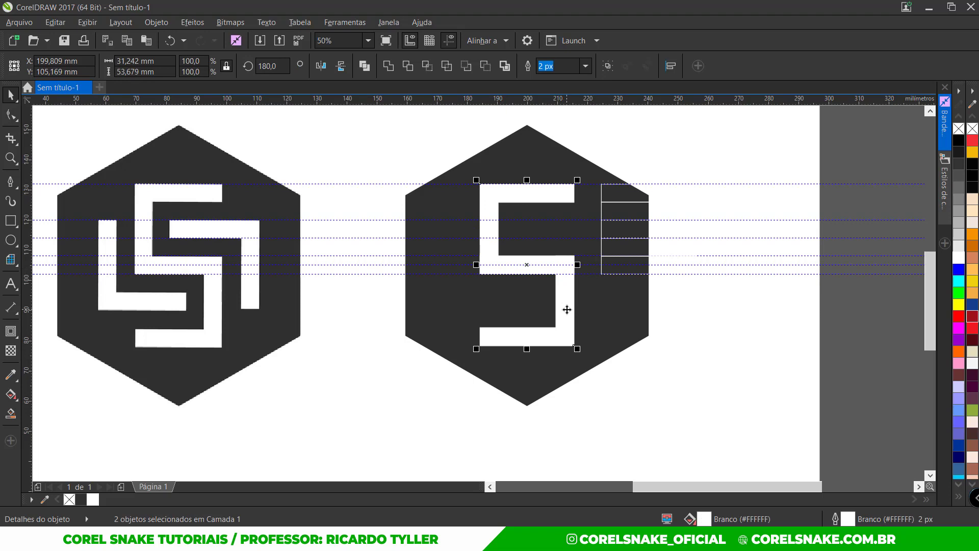
key(ctrl+g)
click(544, 197)
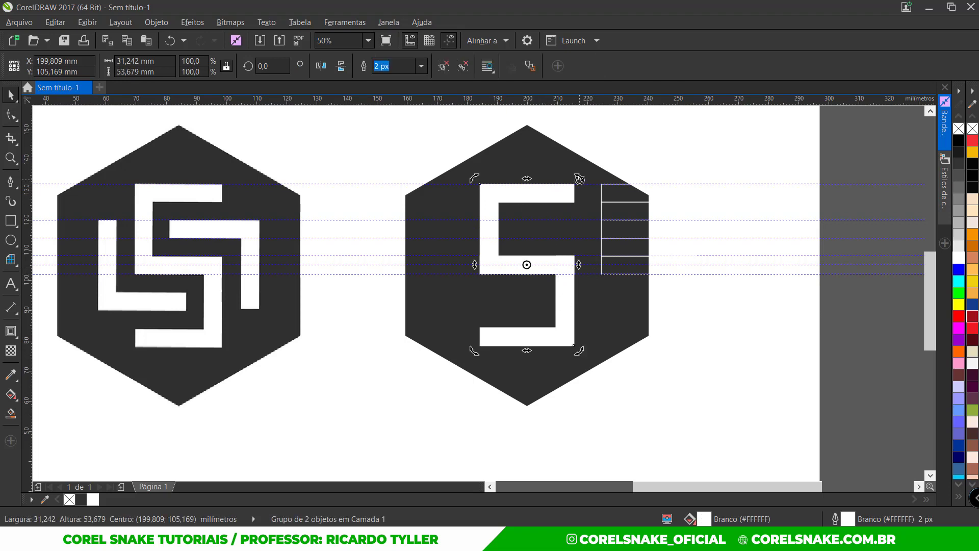
drag(579, 178, 598, 309)
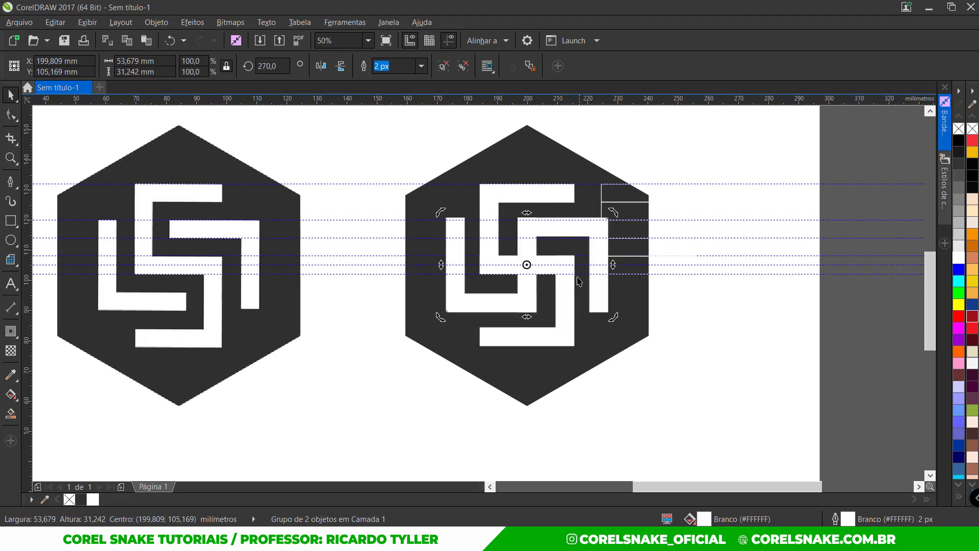
Step: Try to bring the rotated S copy's upper edge onto the Y 120.054 mm guideline, and undo the change
scroll(551, 222, up, 3)
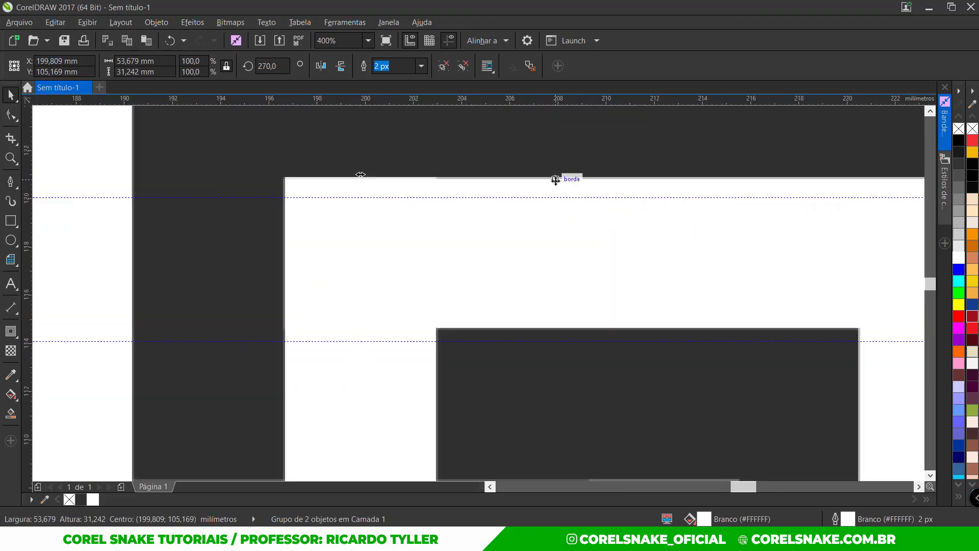
drag(556, 179, 554, 198)
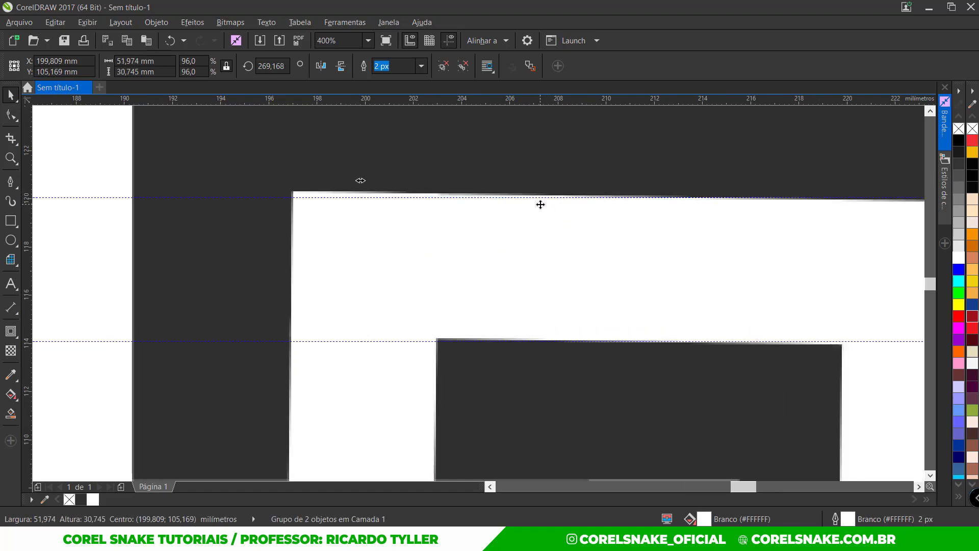
scroll(540, 205, down, 2)
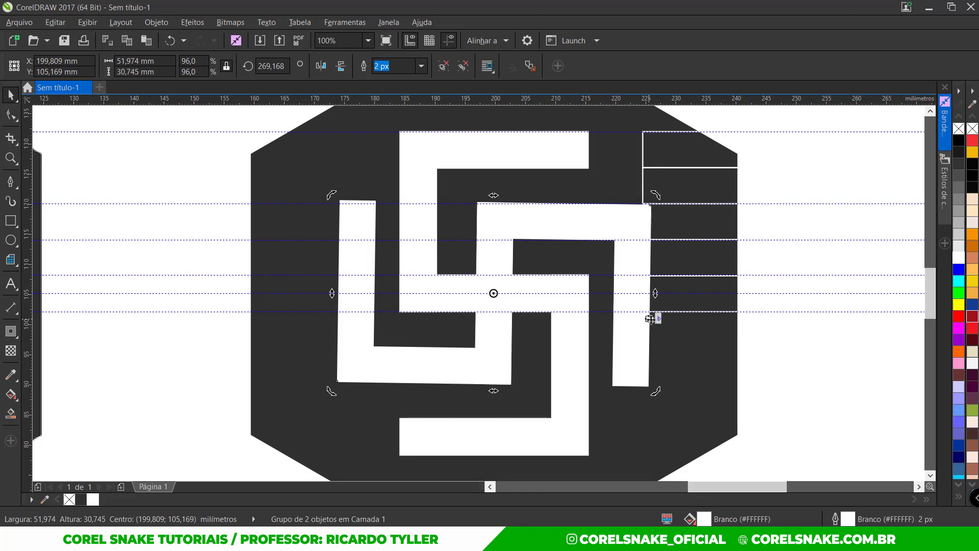
key(ctrl+z)
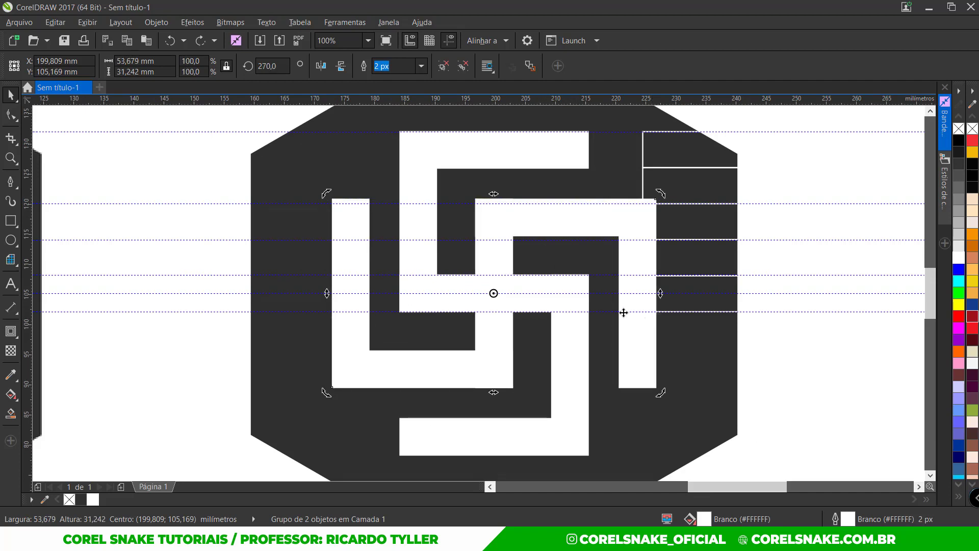
Step: Move the rotated S copy down to centre Y 104.433 mm, aligning its upper edge with the Y 120.054 mm guideline
click(537, 219)
scroll(549, 219, up, 2)
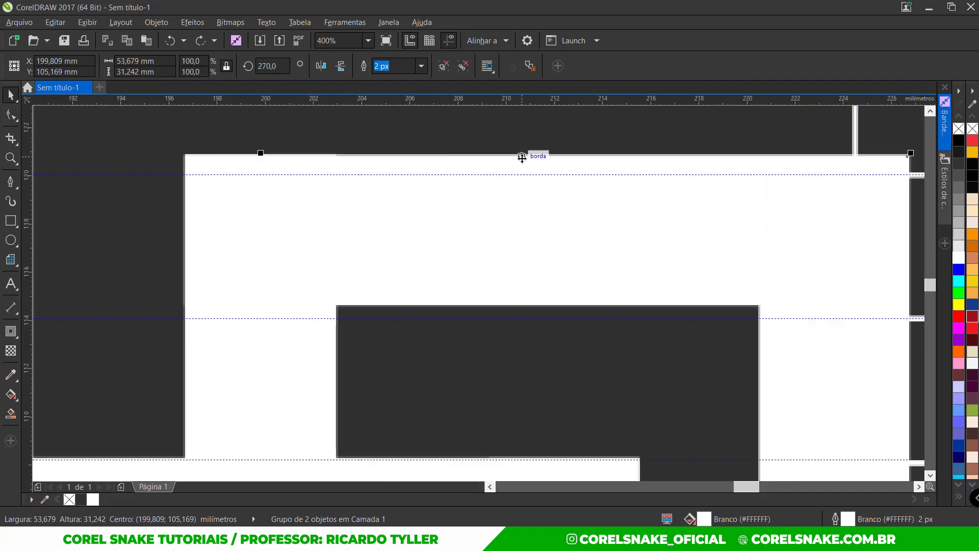
mouse_move(519, 185)
mouse_down()
mouse_move(516, 212)
mouse_move(514, 177)
mouse_up()
scroll(509, 214, down, 3)
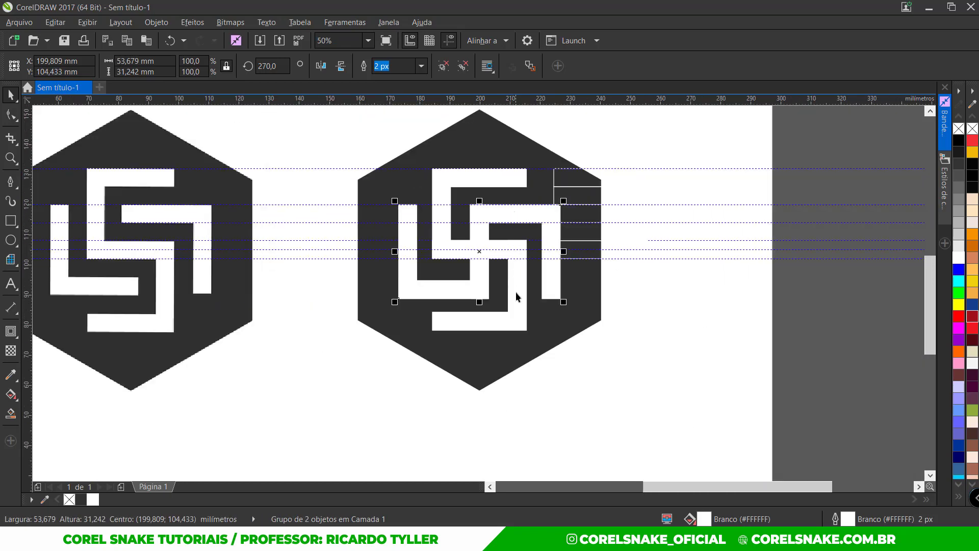
click(642, 304)
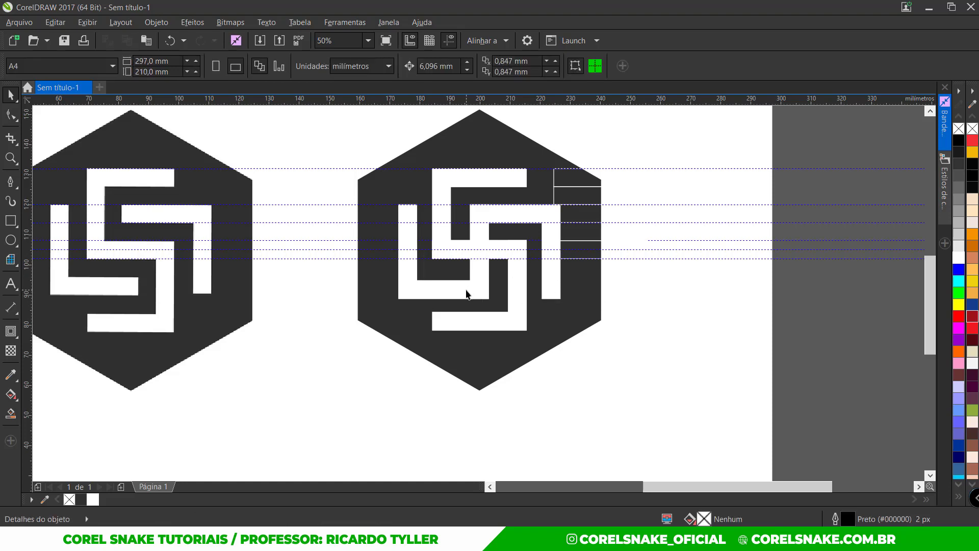
Step: Place two vertical guidelines along the edges of the rotated S's central bar, at X about 197 and 203 mm
click(569, 196)
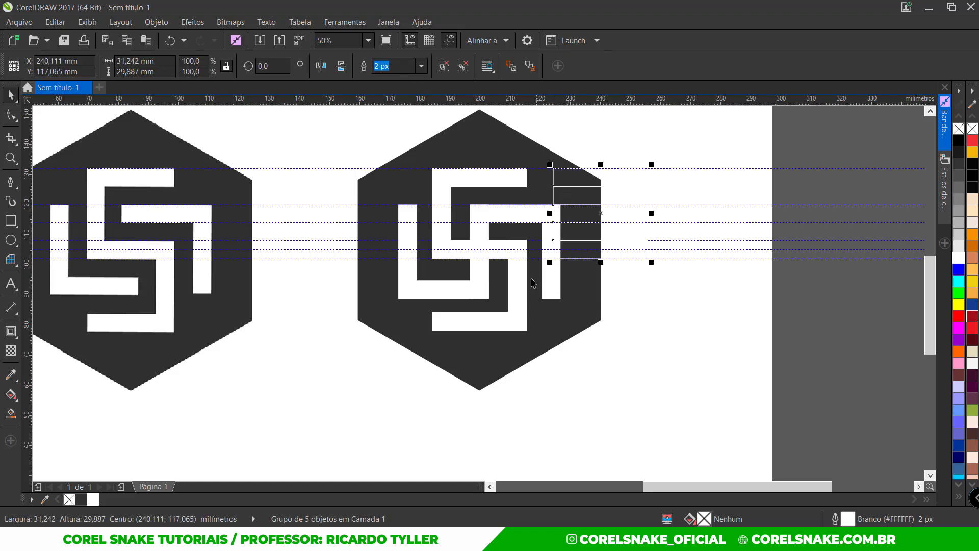
scroll(533, 280, up, 2)
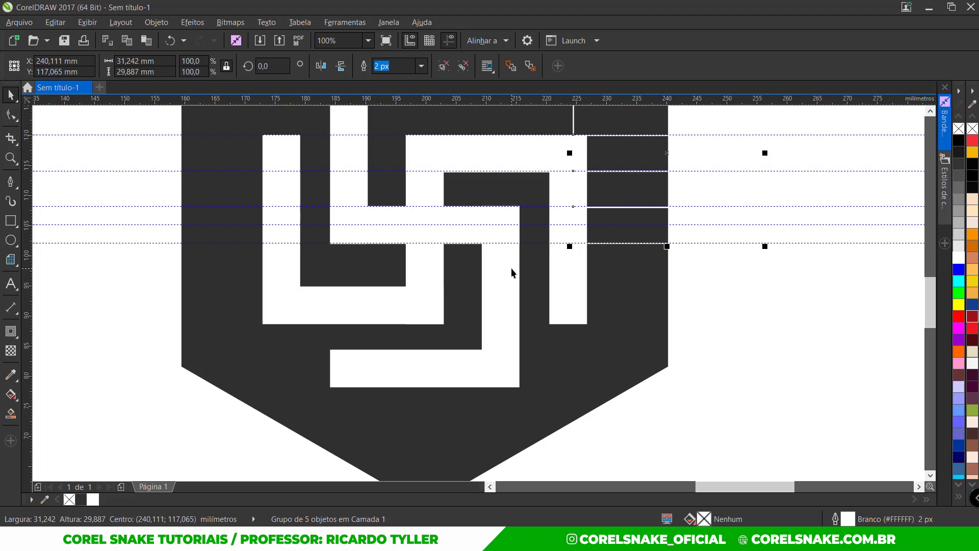
scroll(413, 165, up, 4)
scroll(407, 253, down, 4)
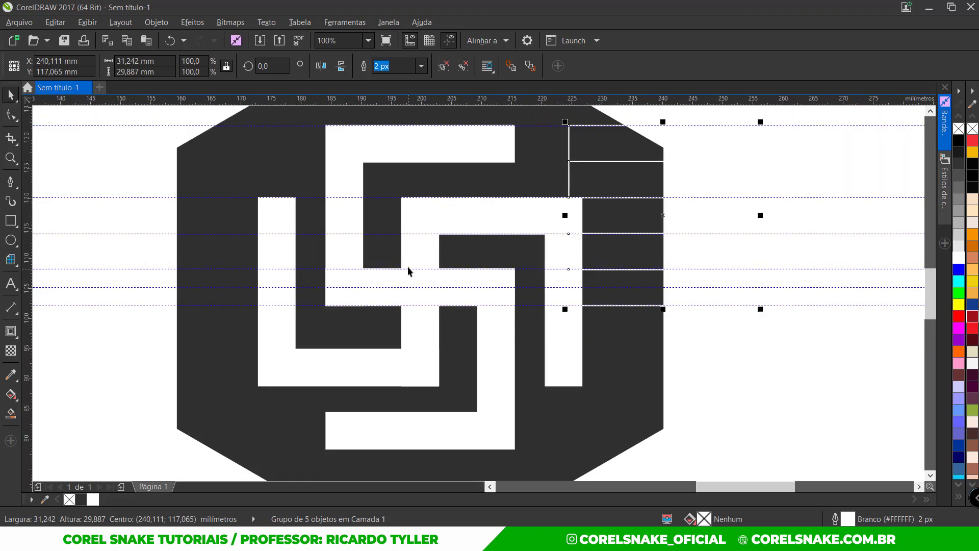
click(410, 211)
click(407, 202)
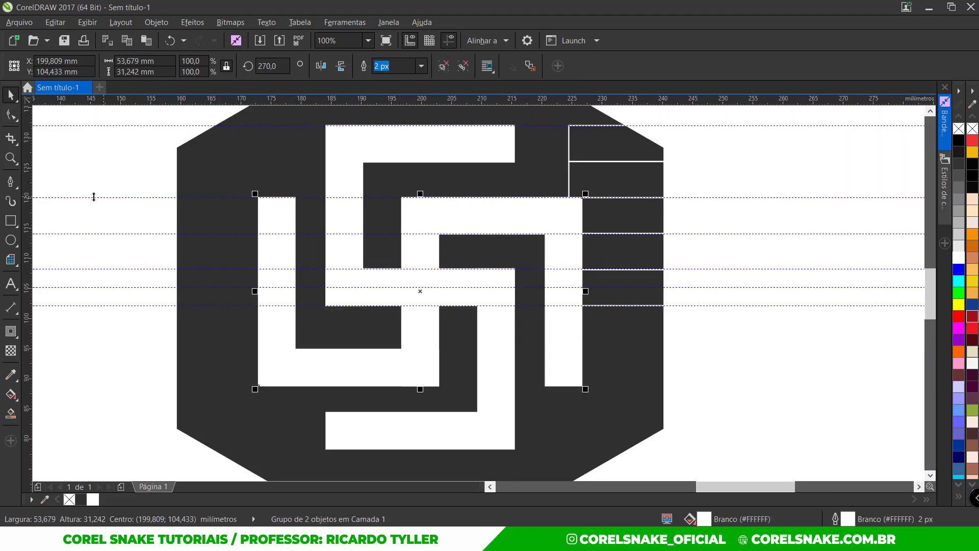
drag(28, 184, 402, 214)
drag(26, 185, 438, 372)
click(758, 407)
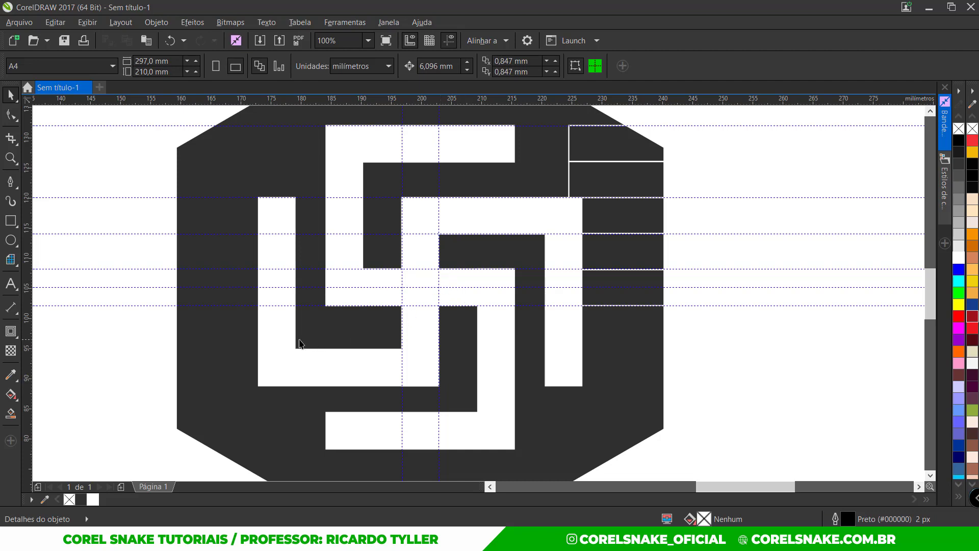
Step: Add a vertical guideline at X 178.091 mm, offset outward from the upright S's left edge
click(284, 338)
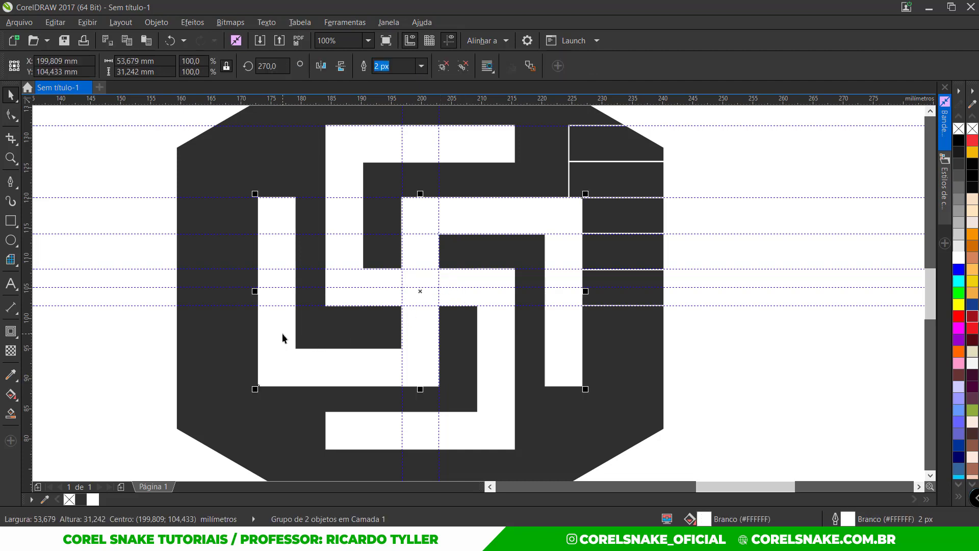
click(767, 384)
scroll(640, 365, down, 2)
scroll(466, 350, up, 2)
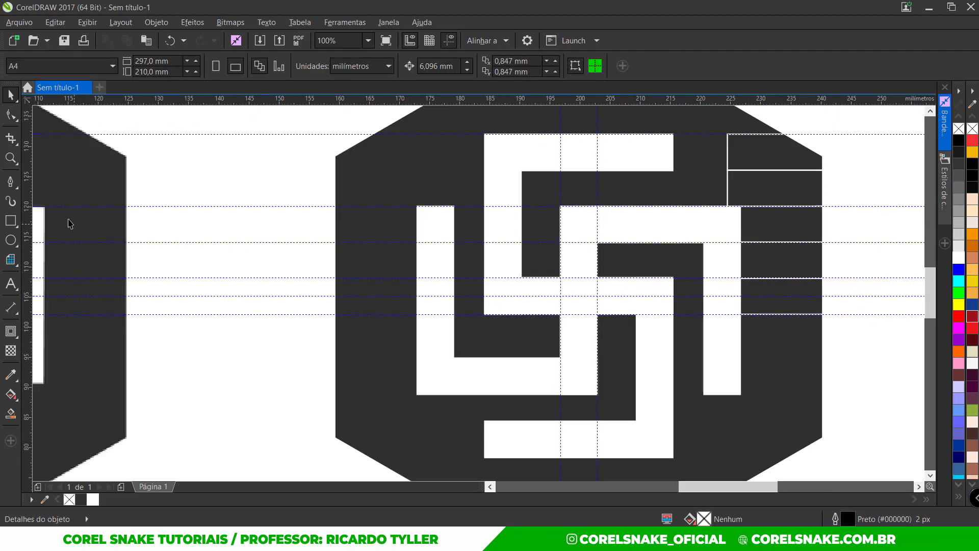
drag(28, 187, 482, 220)
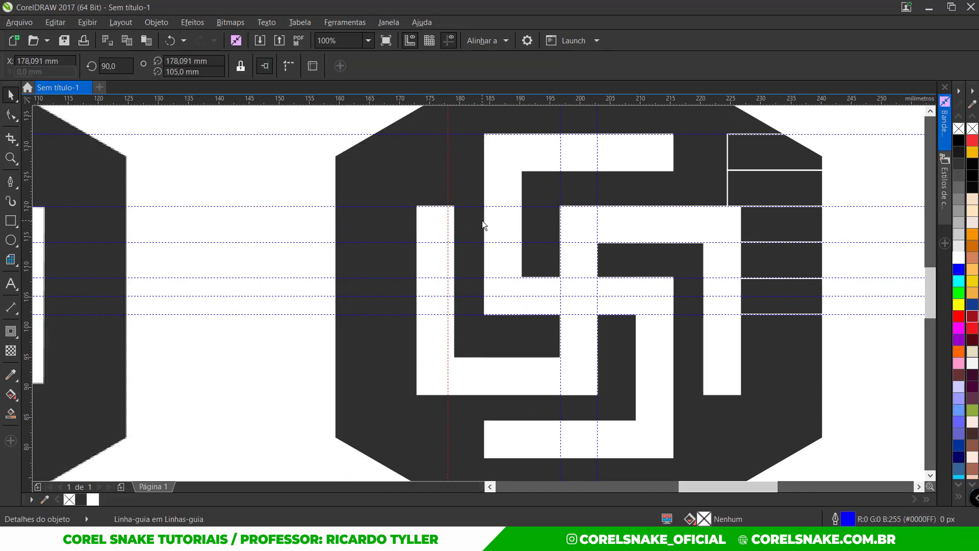
Step: Ungroup the rotated S and move its left half to centre X 186.982 mm, snapping its outer arm to the X 178.091 mm guideline
scroll(481, 220, up, 2)
click(456, 261)
drag(457, 261, 442, 260)
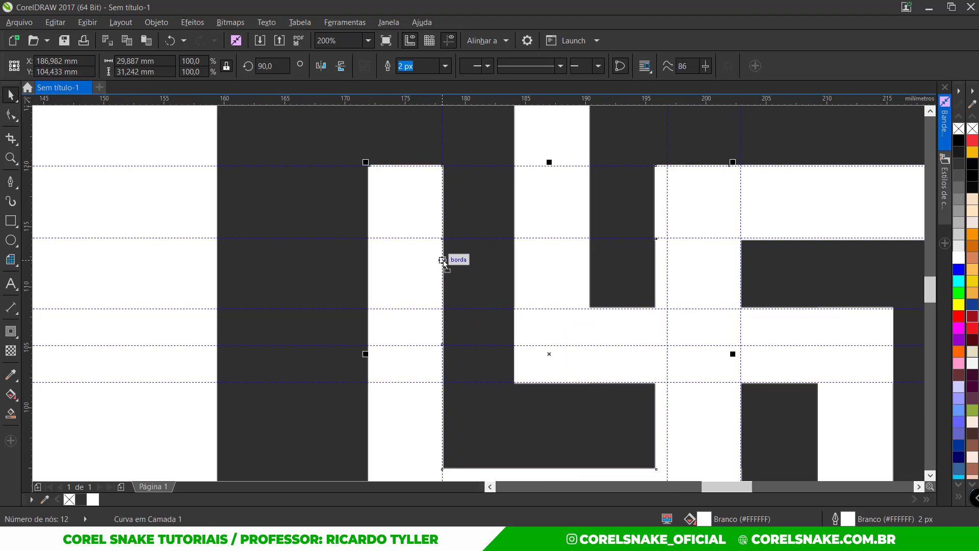
scroll(443, 260, down, 2)
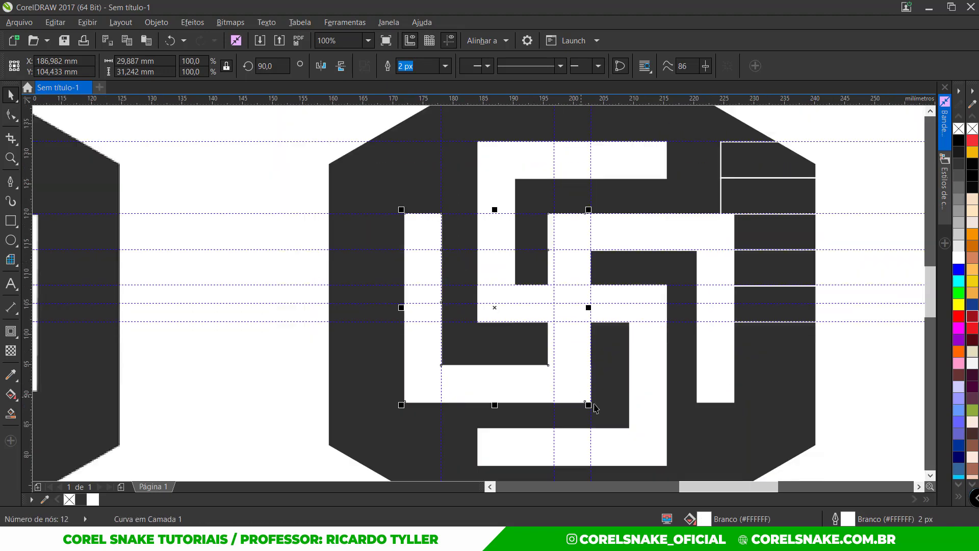
Step: Add a vertical guideline along the upright S's right edge at X 215.43 mm
click(670, 245)
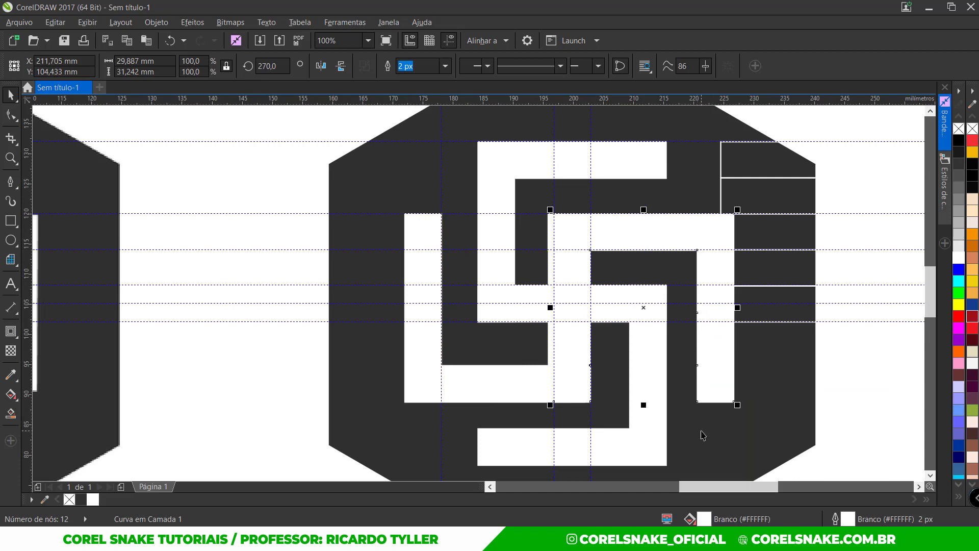
click(607, 392)
drag(29, 293, 666, 346)
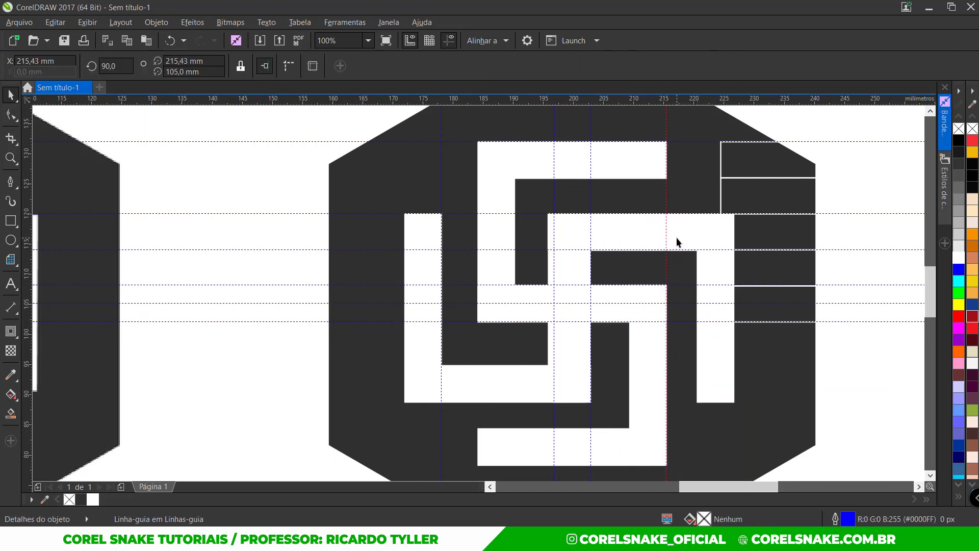
click(710, 323)
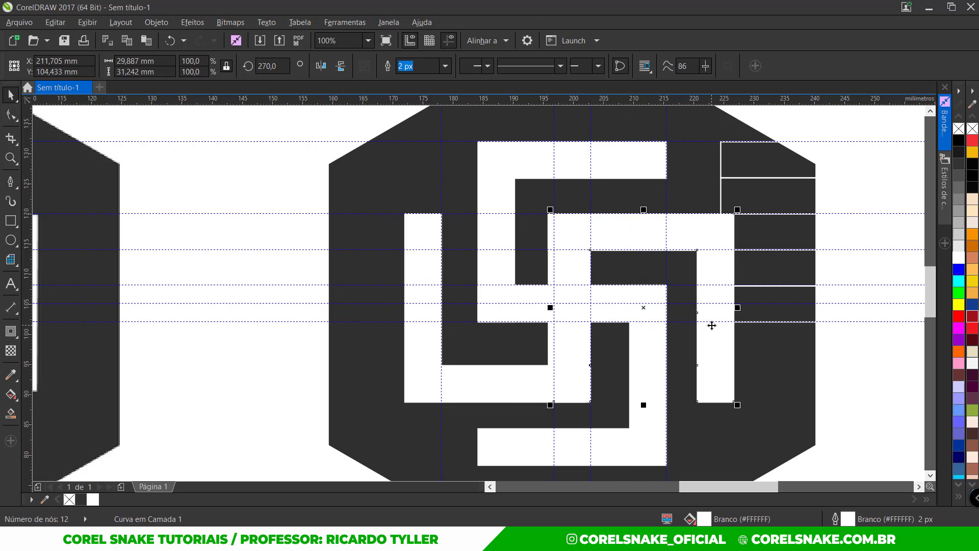
Step: Shift that guideline outward to about X 221.5 mm and move the rotated S's right half against it, to centre X 212.634 mm
click(667, 264)
drag(667, 263, 692, 280)
scroll(704, 278, up, 2)
scroll(614, 294, down, 2)
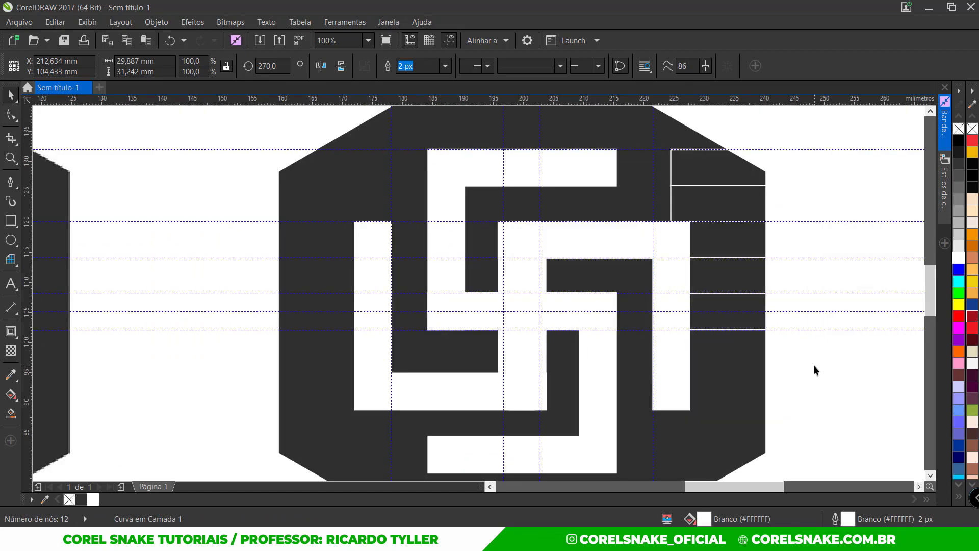
click(814, 371)
Step: Delete the grouped measuring grid that overlaps the hexagon's right edge
scroll(814, 370, down, 4)
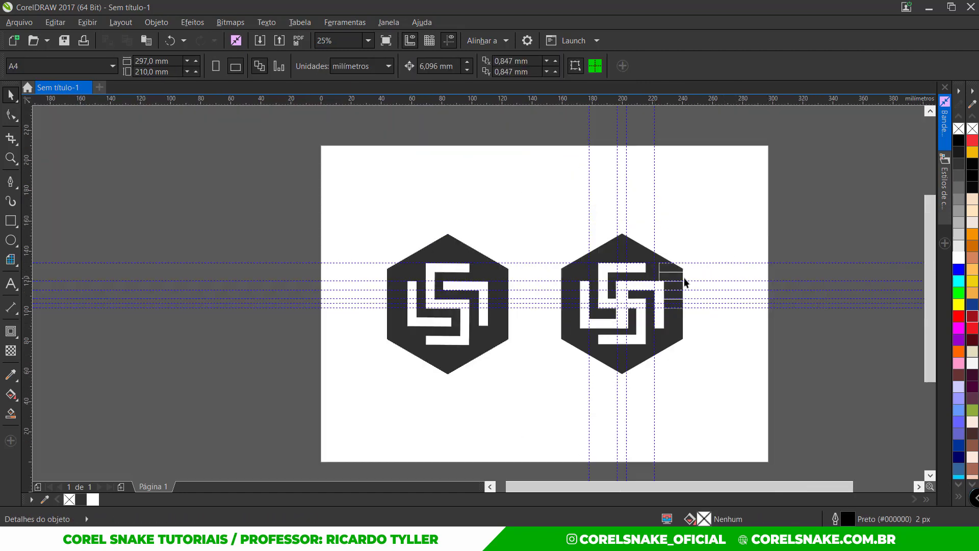
scroll(691, 258, up, 4)
click(693, 258)
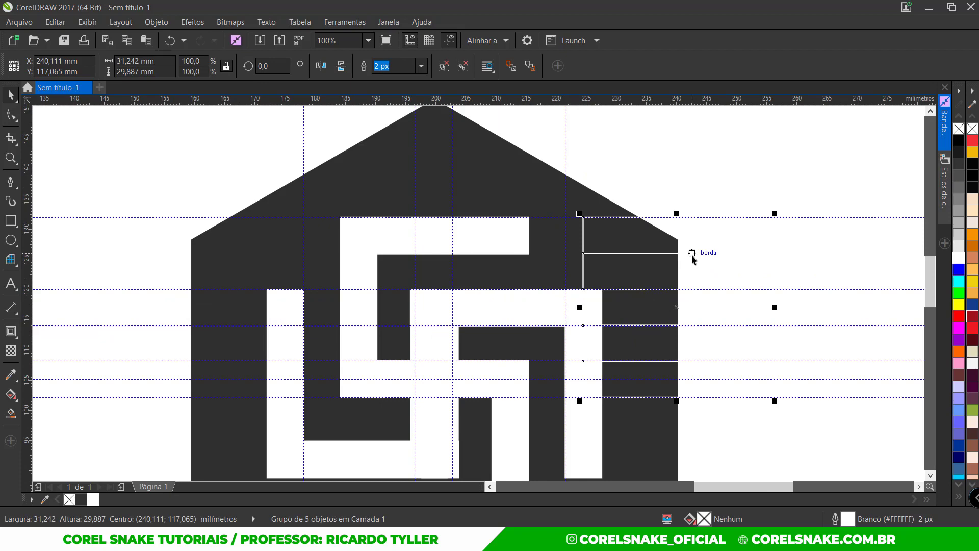
click(692, 258)
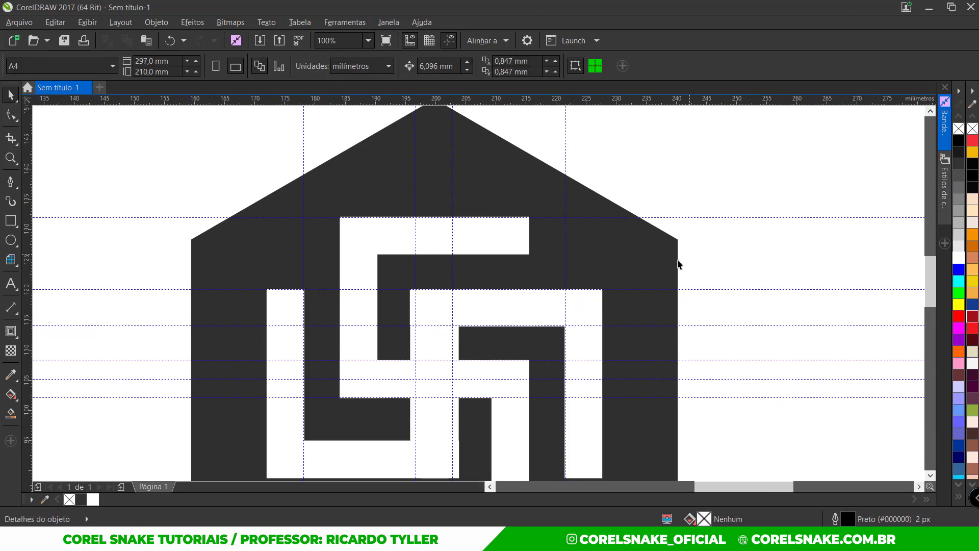
Step: Open the left half of the rotated S for node editing
scroll(675, 263, down, 4)
scroll(508, 327, up, 2)
scroll(507, 327, up, 1)
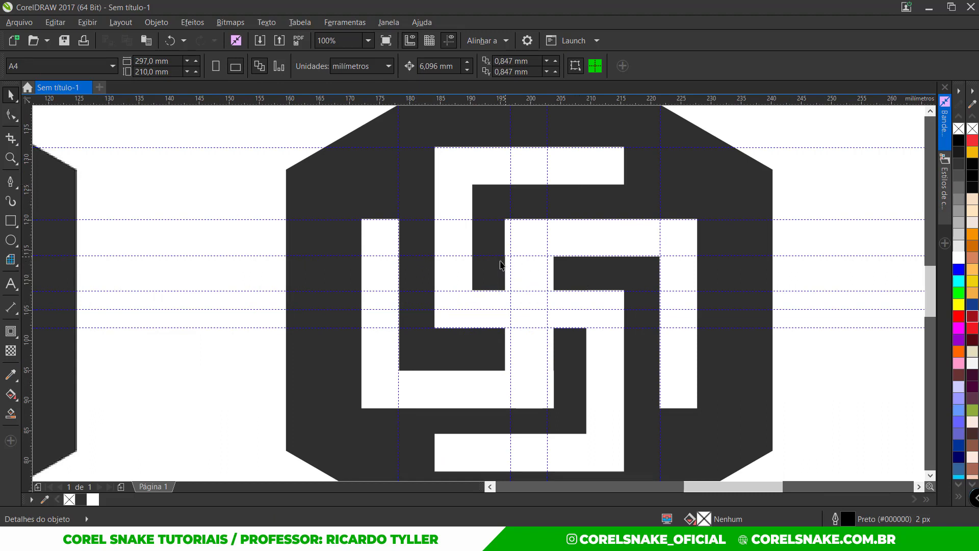
click(531, 366)
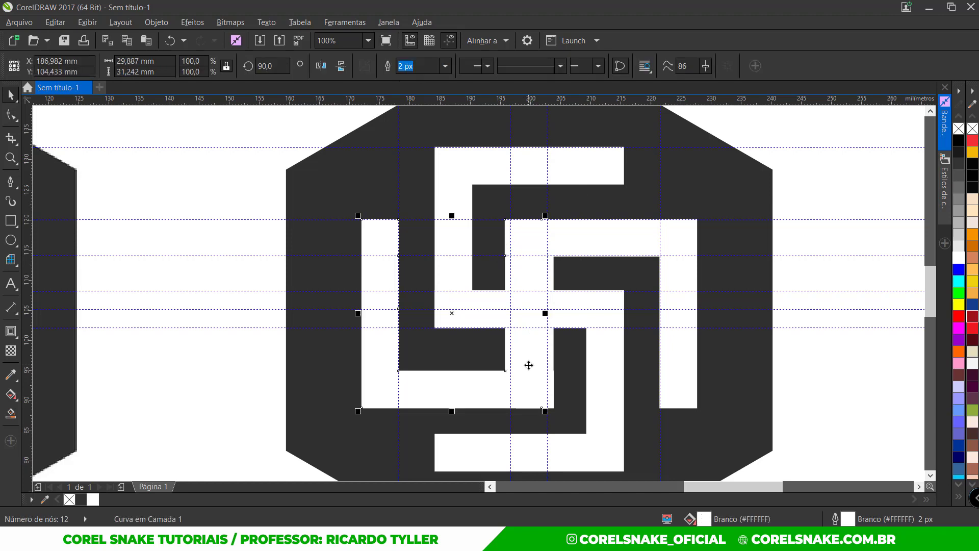
click(11, 115)
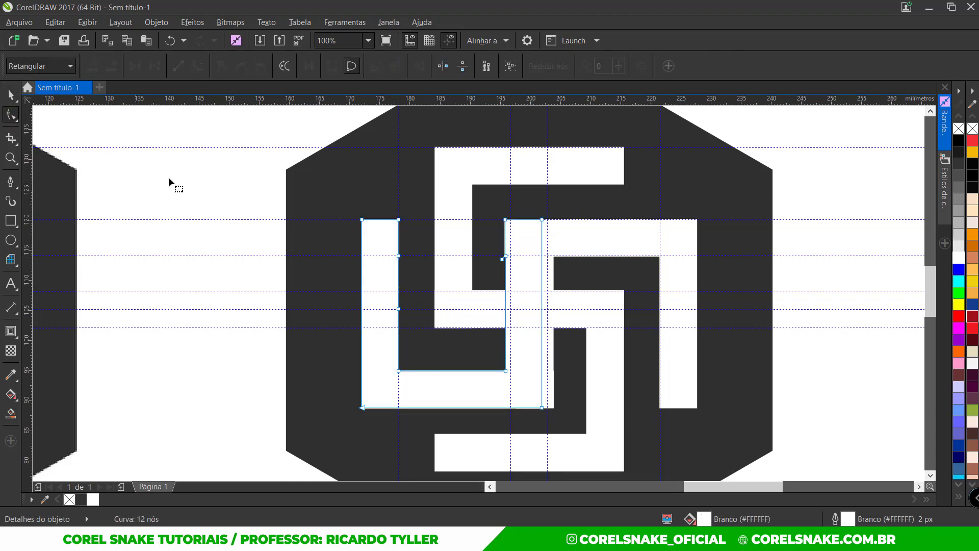
Step: Delete the extra nodes partway up the left half's inner arm
scroll(520, 317, up, 2)
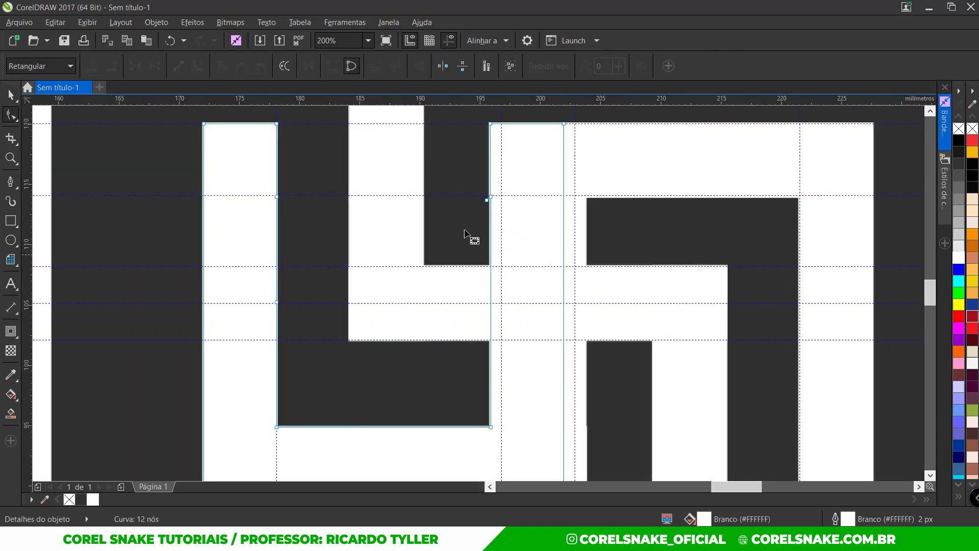
drag(472, 189, 502, 209)
key(Delete)
scroll(510, 330, down, 2)
Step: Try to shorten the inner arm by aligning its upper outer node horizontally with the inner corner node, and undo the edits
drag(530, 216, 553, 240)
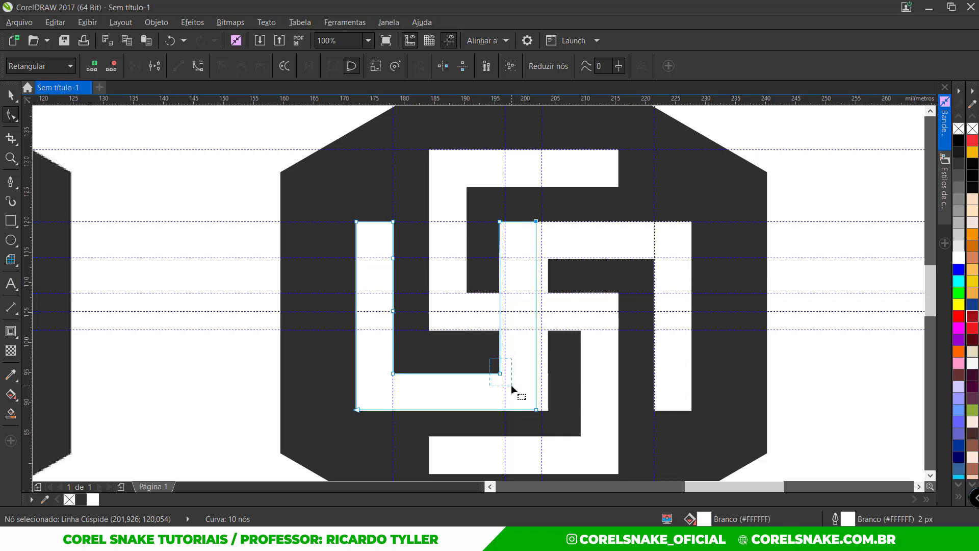
shift+click(501, 373)
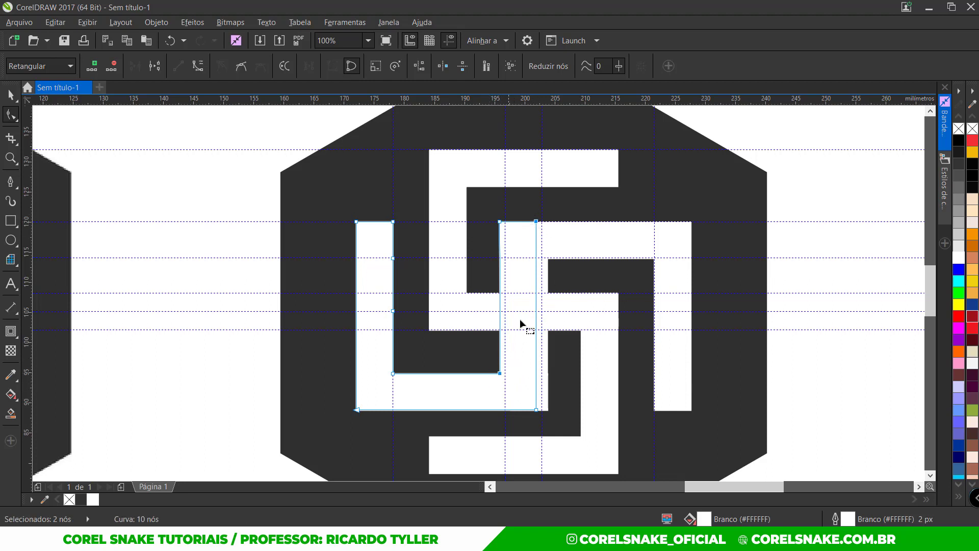
click(419, 67)
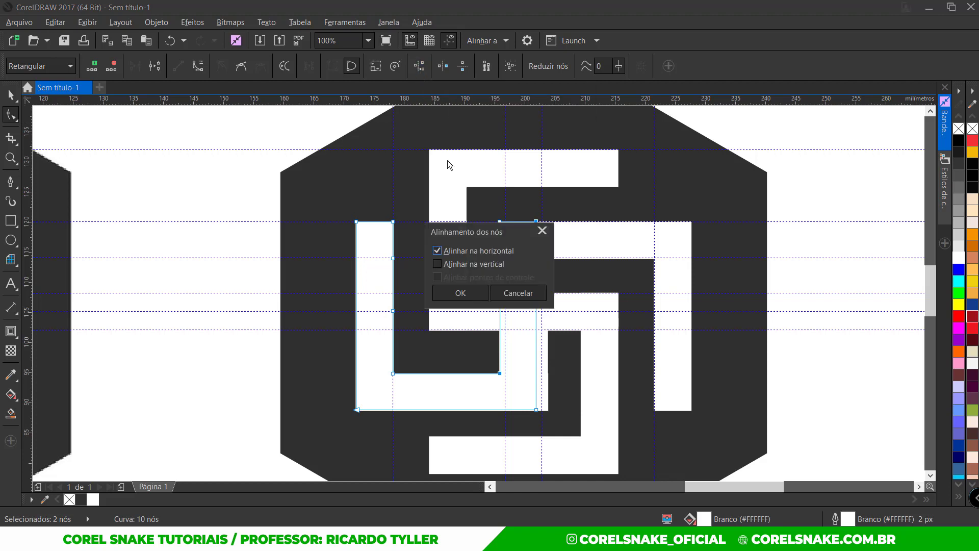
click(460, 294)
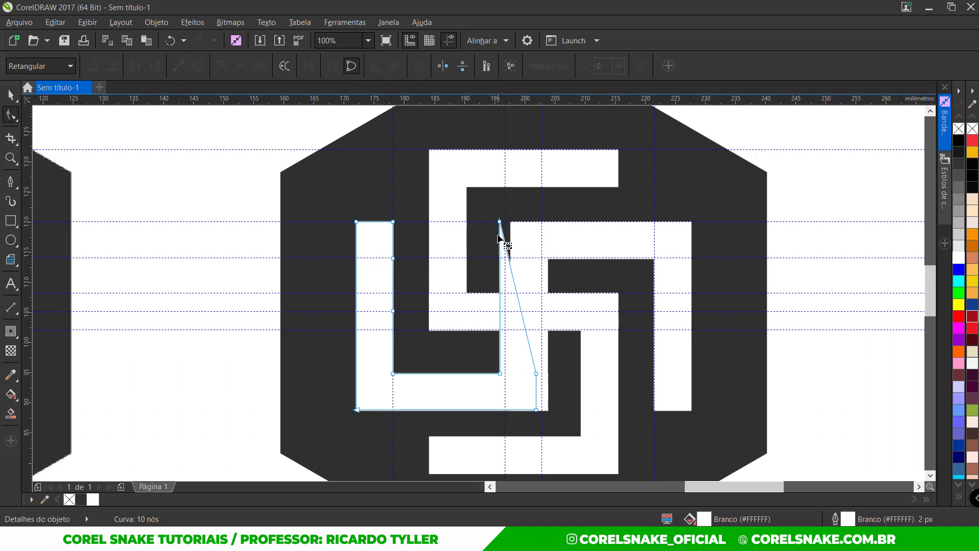
double_click(501, 220)
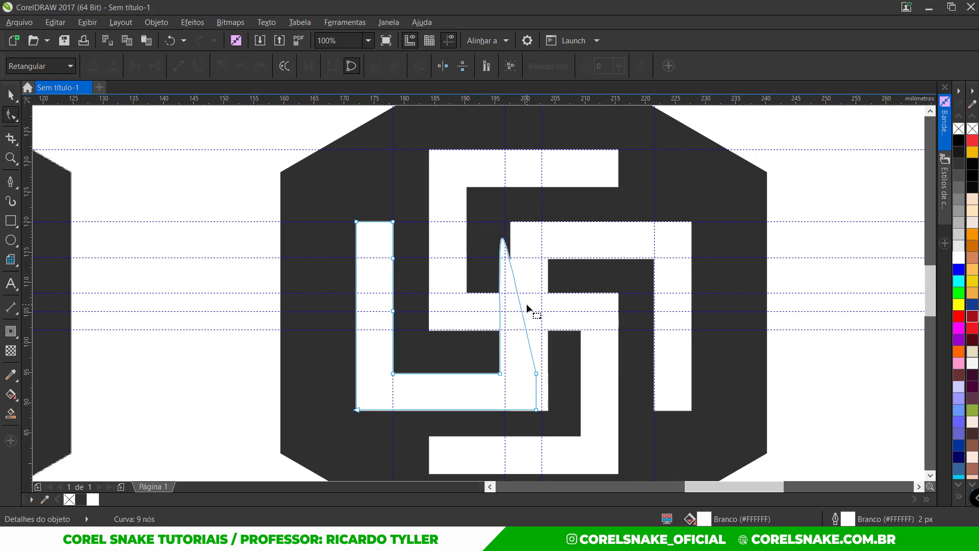
key(ctrl+z)
key(ctrl+z)
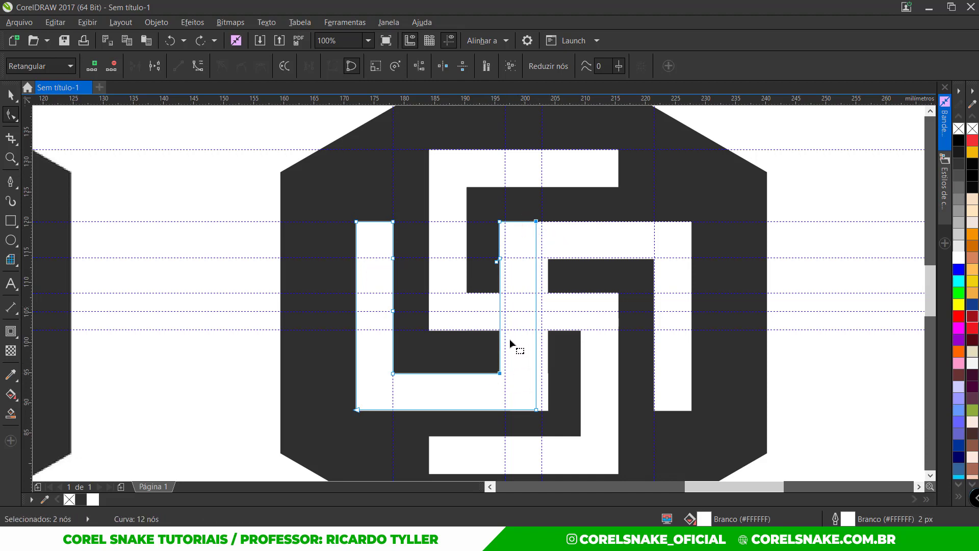
Step: Align the inner arm's upper outer node horizontally with the inner corner node and delete the leftover arm nodes to form an L
click(419, 66)
click(477, 298)
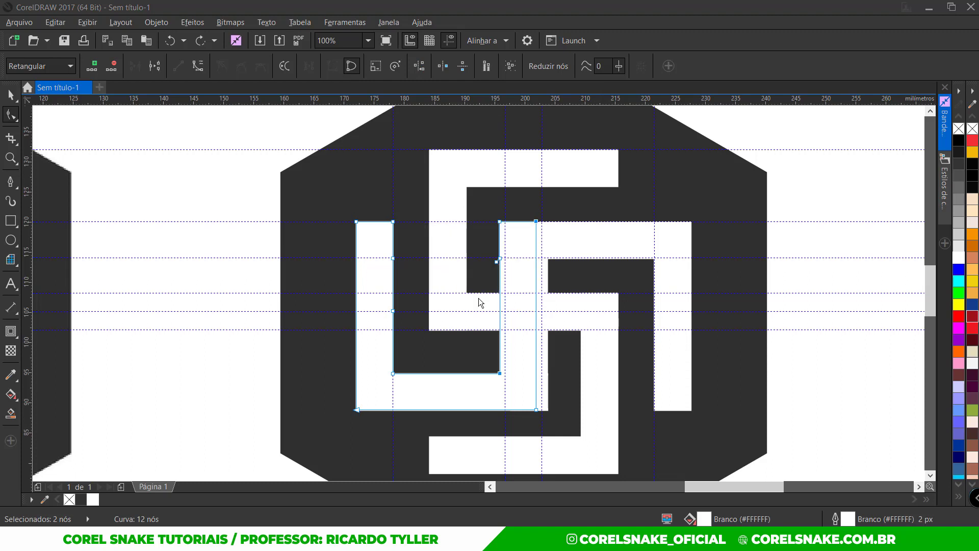
click(515, 332)
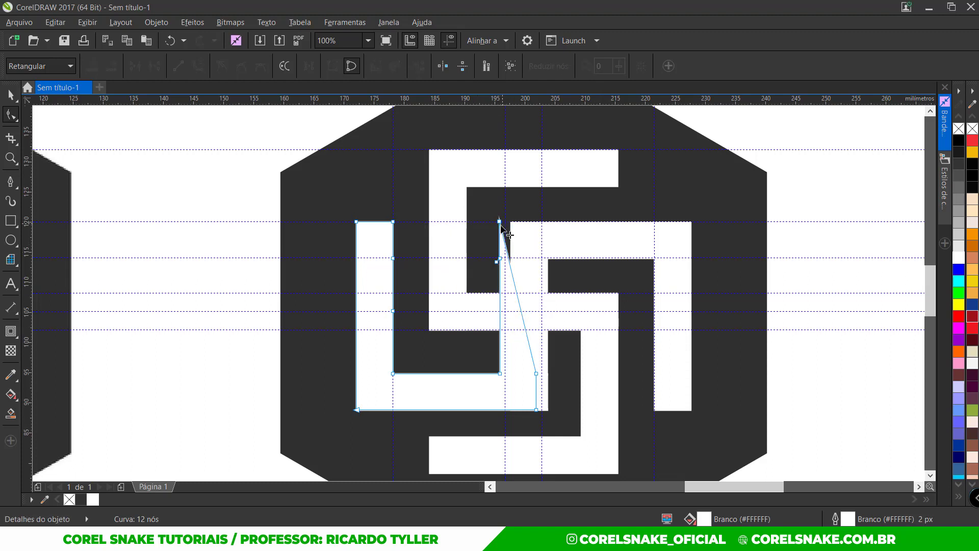
click(500, 260)
key(Delete)
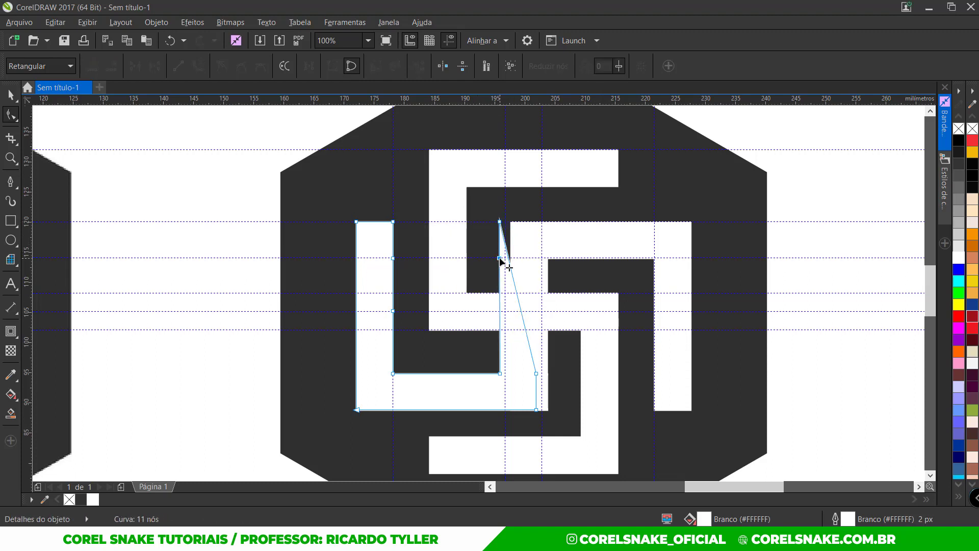
drag(513, 265, 498, 219)
key(Delete)
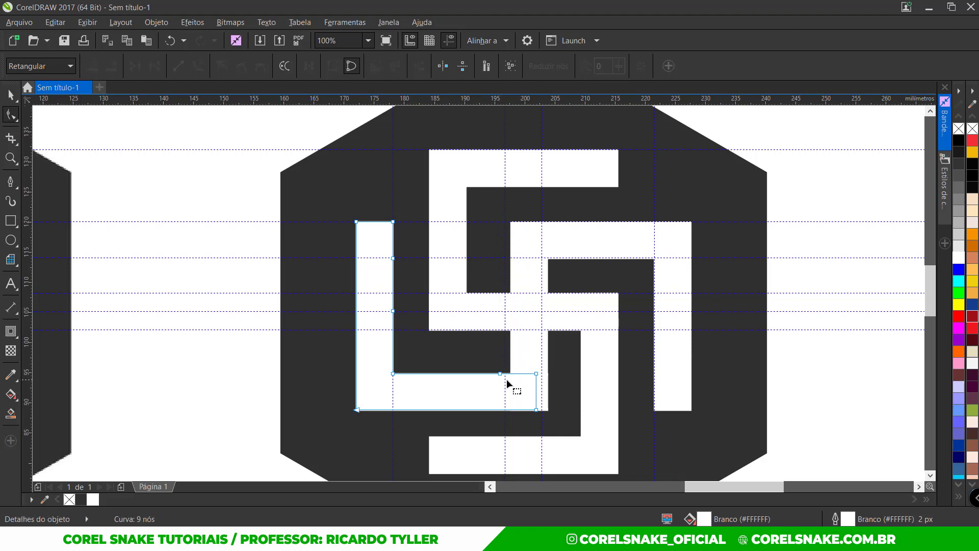
click(11, 95)
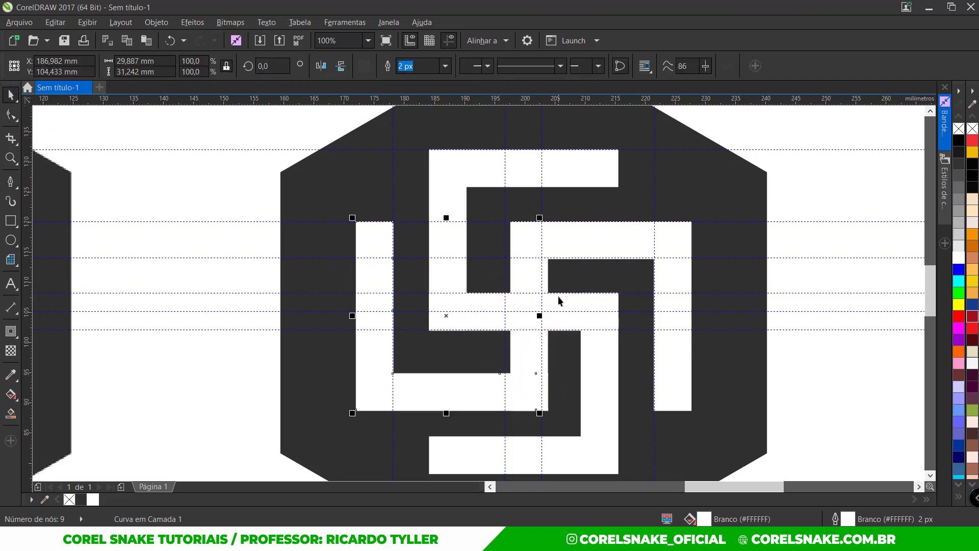
Step: Align the lower outer node of the right half's inner arm horizontally with its inner corner node
click(556, 236)
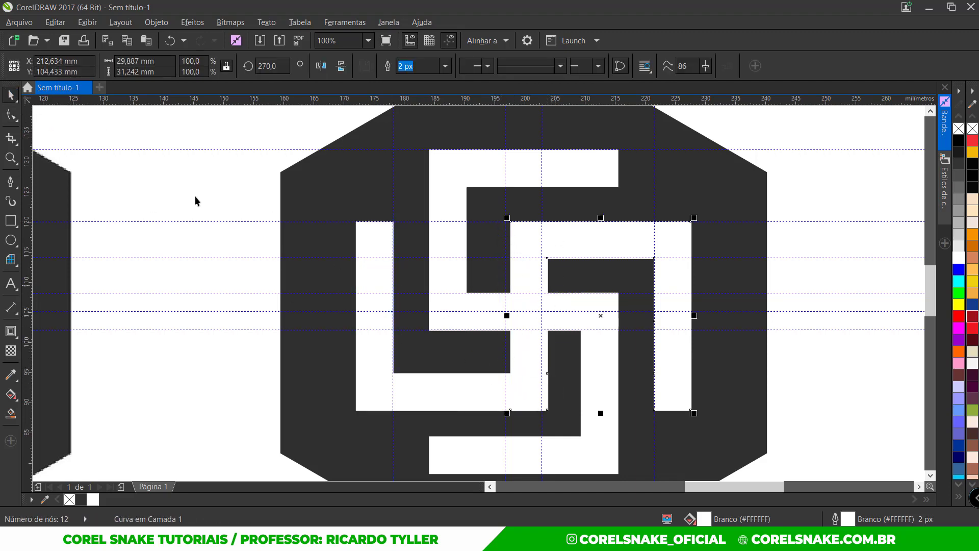
click(10, 115)
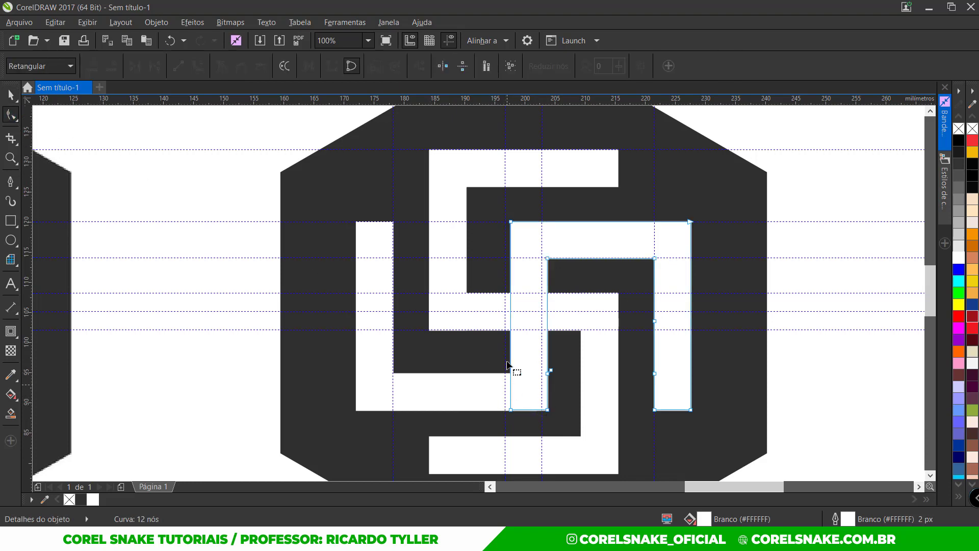
double_click(510, 330)
key(ctrl+z)
click(510, 410)
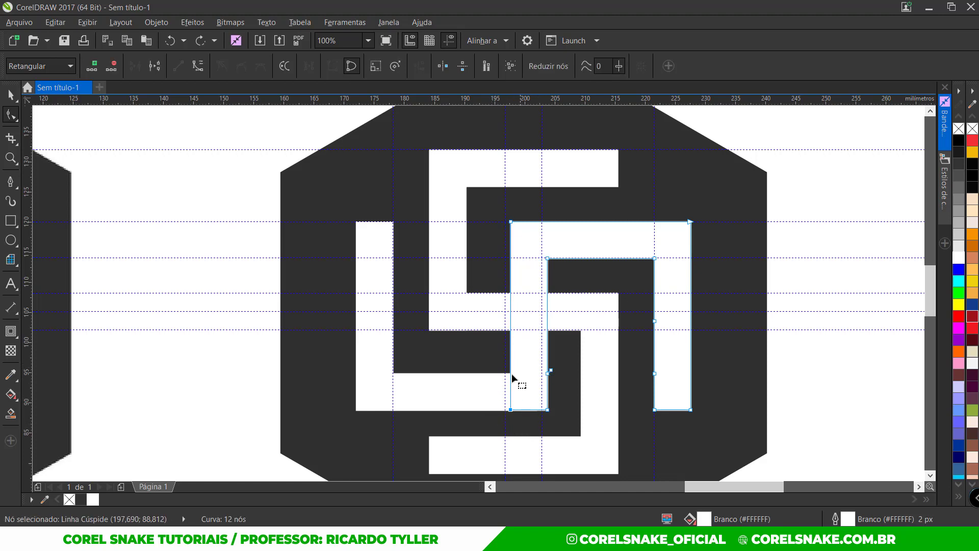
shift+click(546, 260)
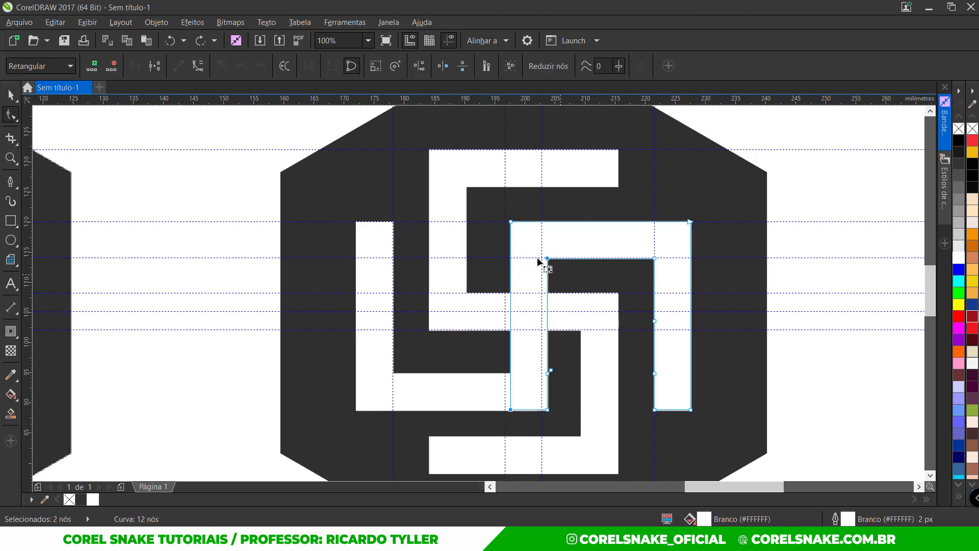
click(419, 67)
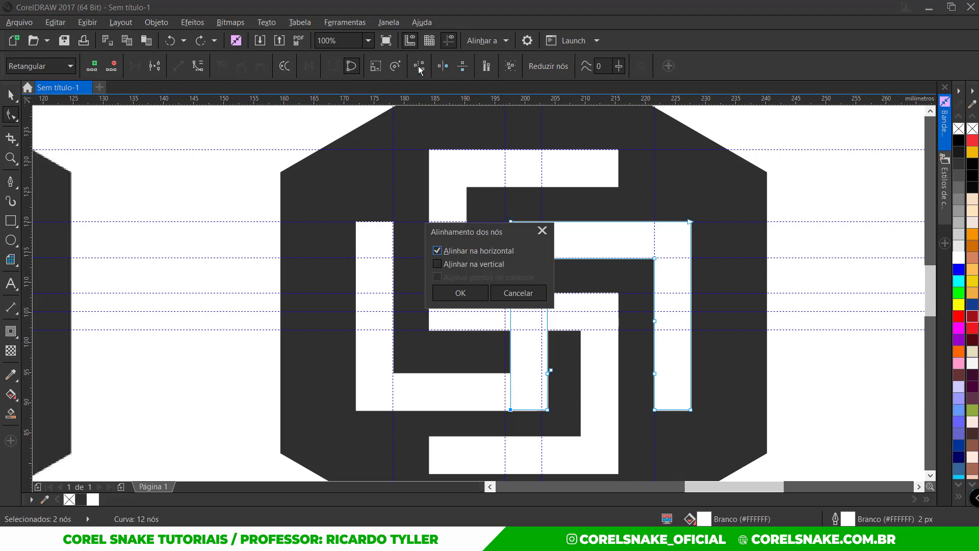
click(479, 292)
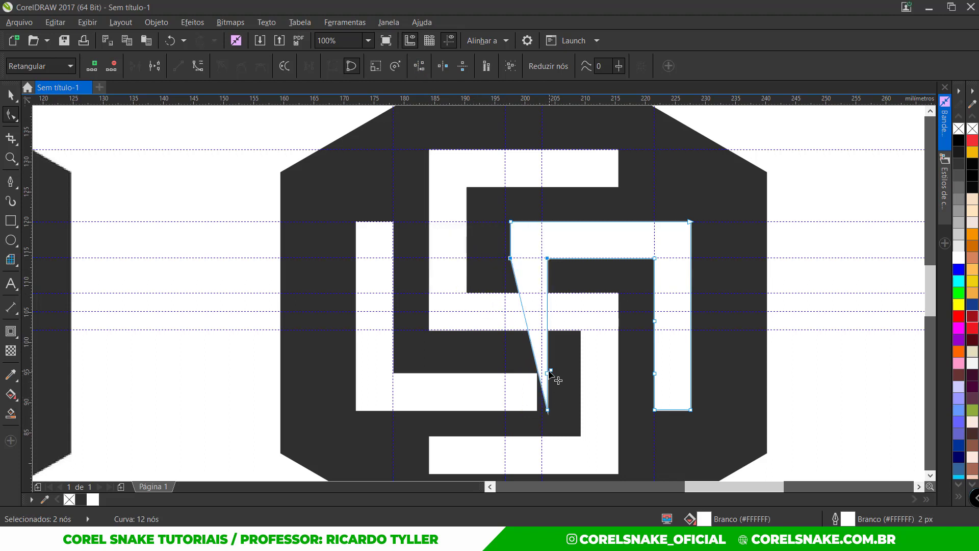
Step: Delete the leftover inner arm nodes of the right half to form an L
key(Delete)
click(548, 375)
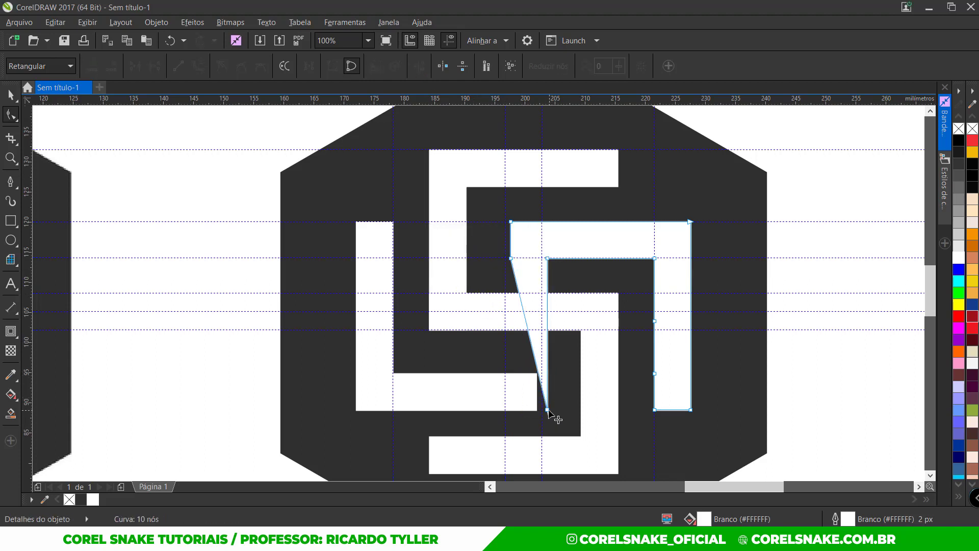
shift+click(548, 409)
key(Delete)
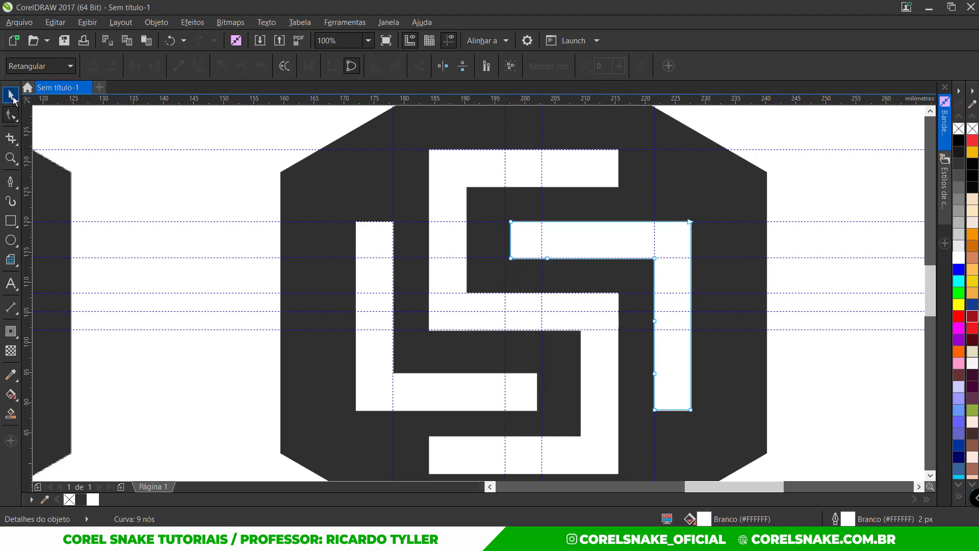
Step: Extend the horizontal arms of both L hooks by moving each arm's two end nodes onto its nearest vertical guide
scroll(479, 227, up, 4)
drag(451, 171, 452, 325)
scroll(472, 328, down, 4)
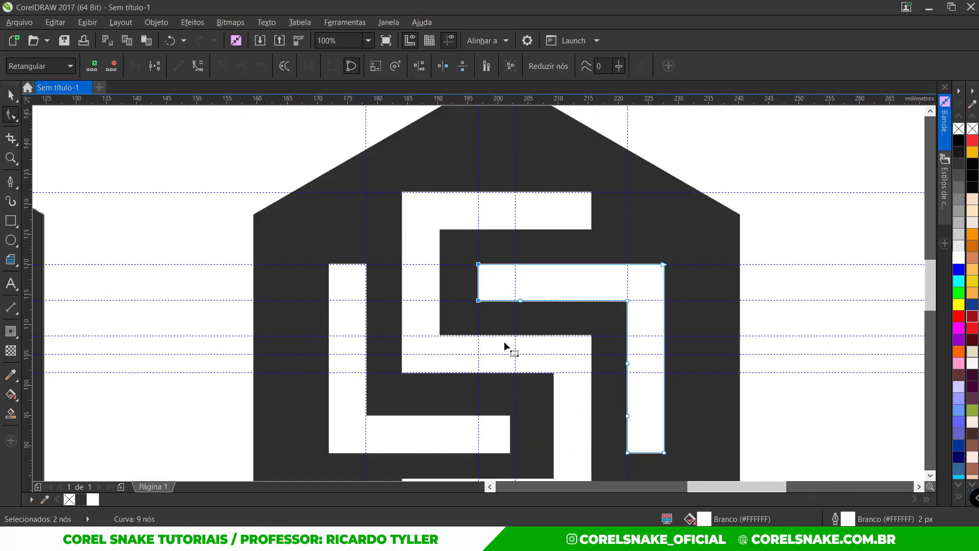
click(503, 441)
scroll(514, 462, up, 2)
drag(487, 351, 516, 442)
scroll(527, 457, up, 2)
scroll(511, 435, down, 6)
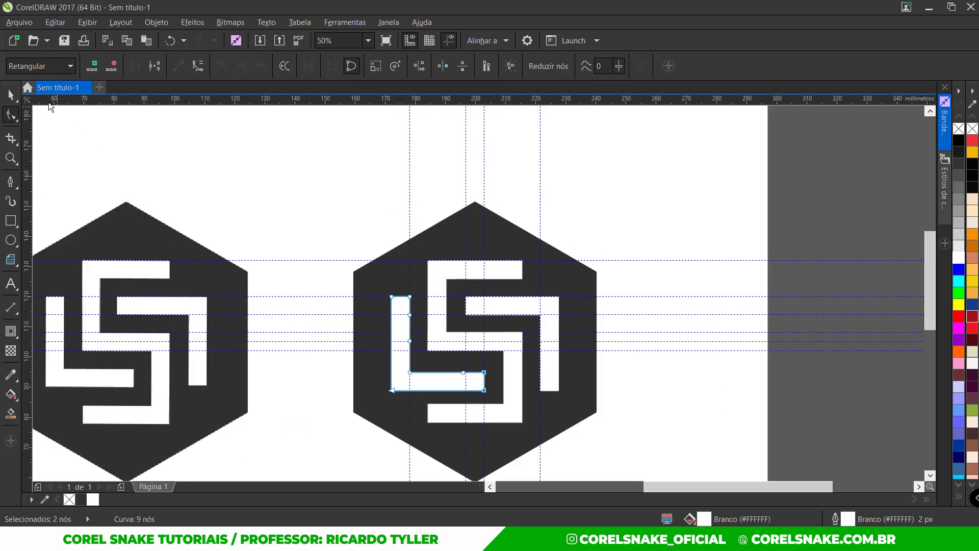
Step: Ungroup the central S and weld its two halves into one shape
click(10, 94)
click(444, 270)
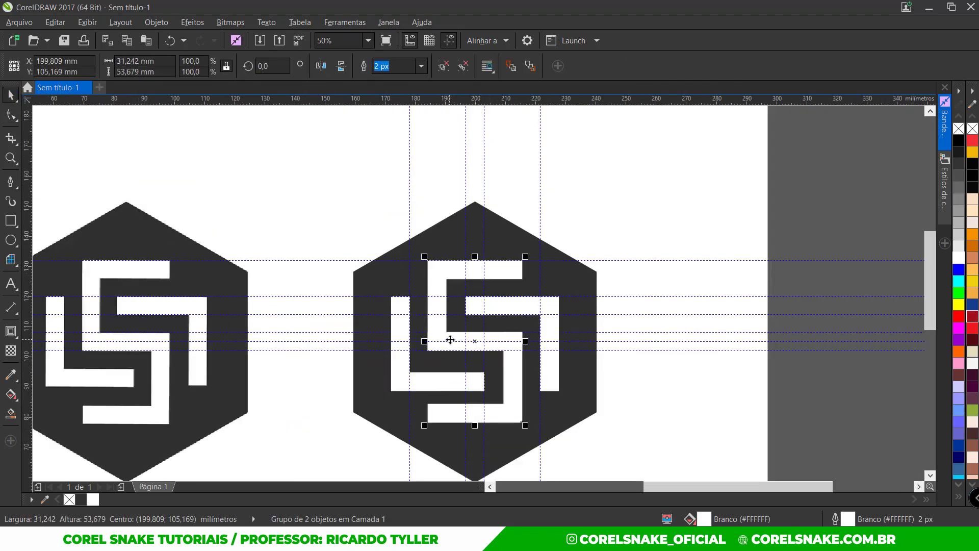
key(ctrl+u)
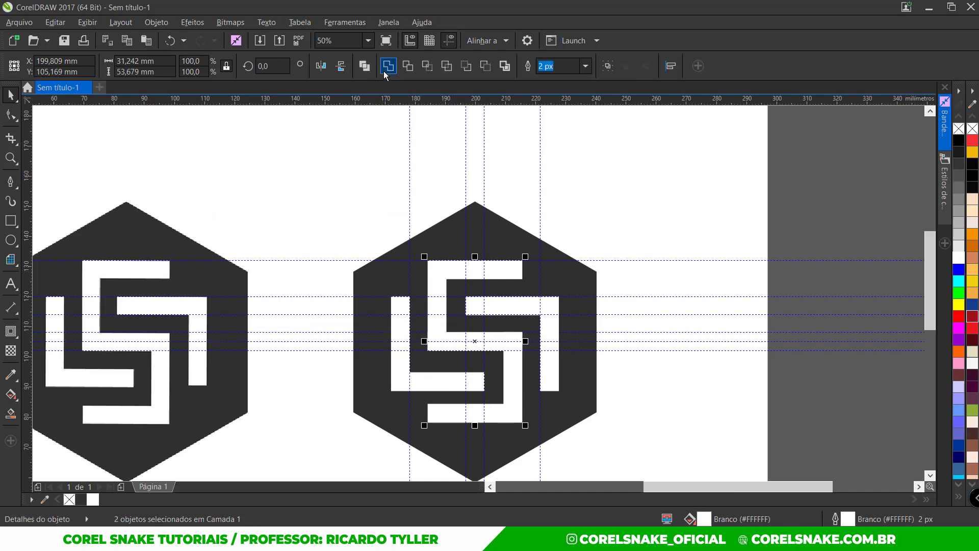
Step: Remove the outline from the central S and both L hooks
drag(661, 188, 357, 456)
right_click(69, 499)
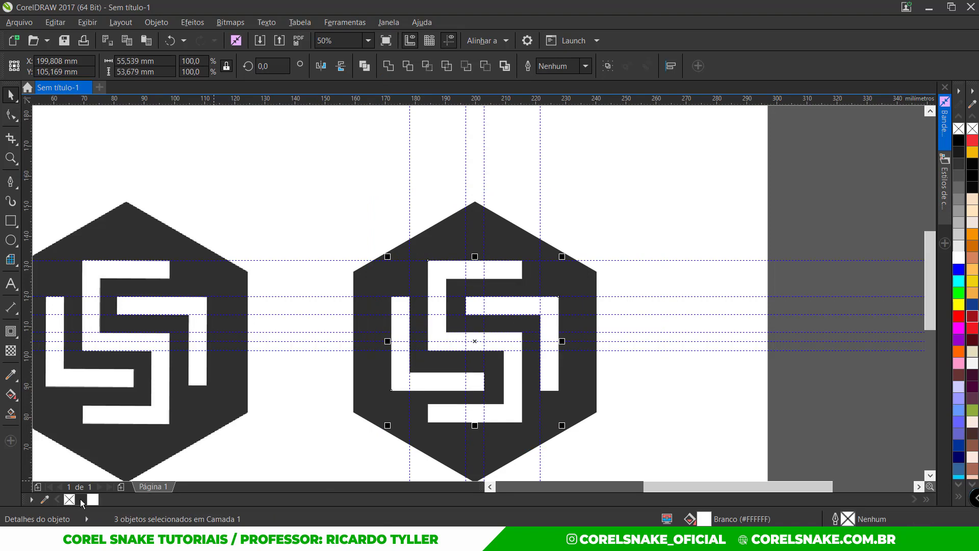
click(635, 401)
Step: Add a horizontal guide at Y 96.025 mm and move the left L hook up until its horizontal arm's upper edge meets it
scroll(452, 391, up, 2)
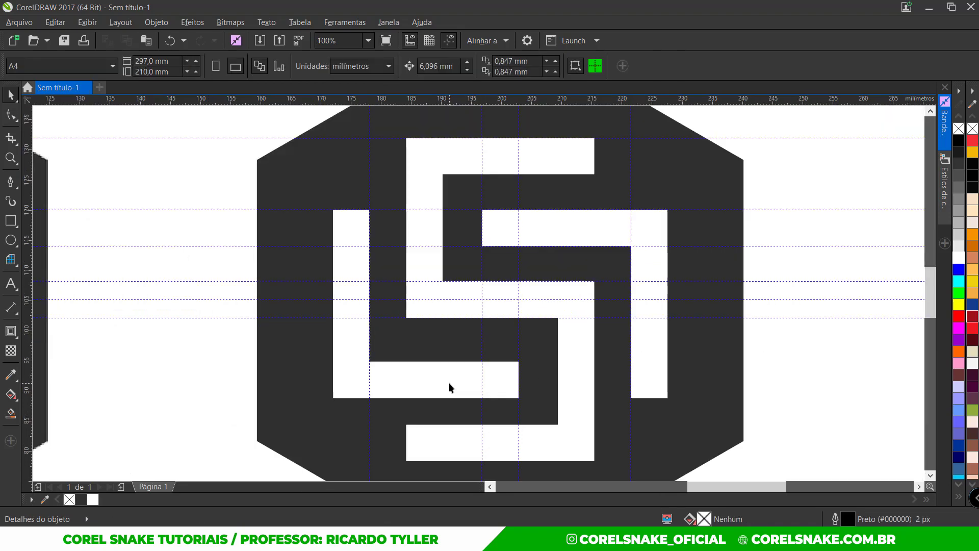
drag(409, 108, 428, 252)
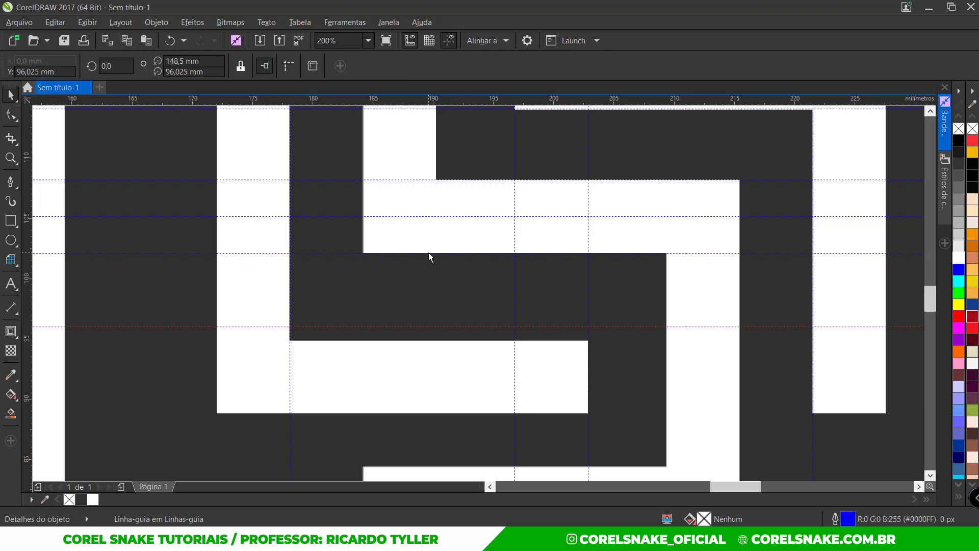
click(414, 350)
scroll(416, 341, up, 1)
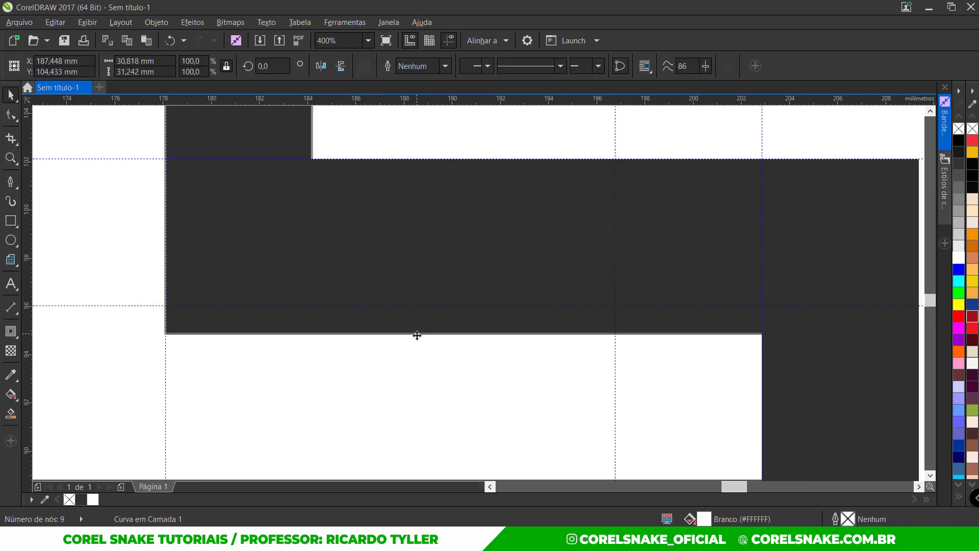
drag(416, 335, 415, 309)
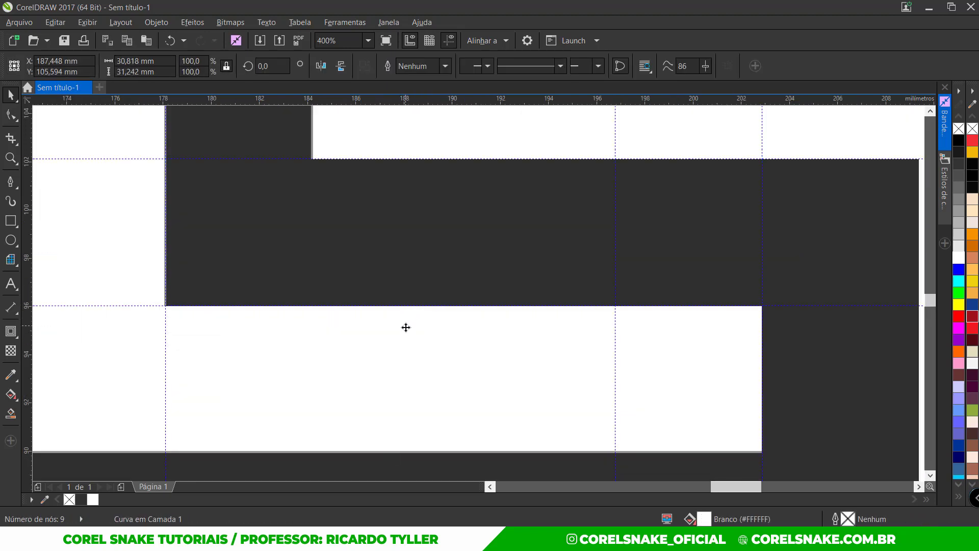
scroll(405, 326, down, 2)
click(751, 344)
scroll(579, 338, down, 1)
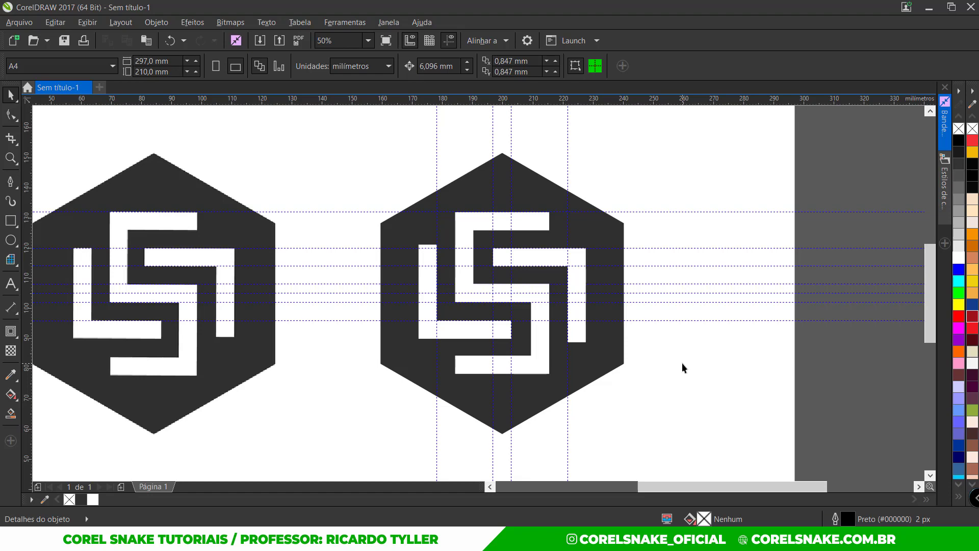
scroll(681, 363, down, 1)
scroll(682, 363, up, 1)
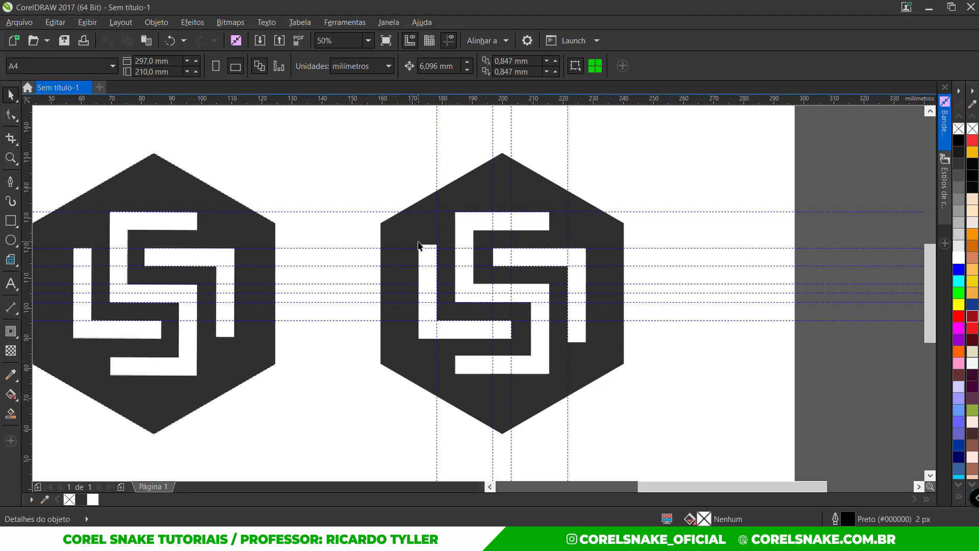
click(470, 225)
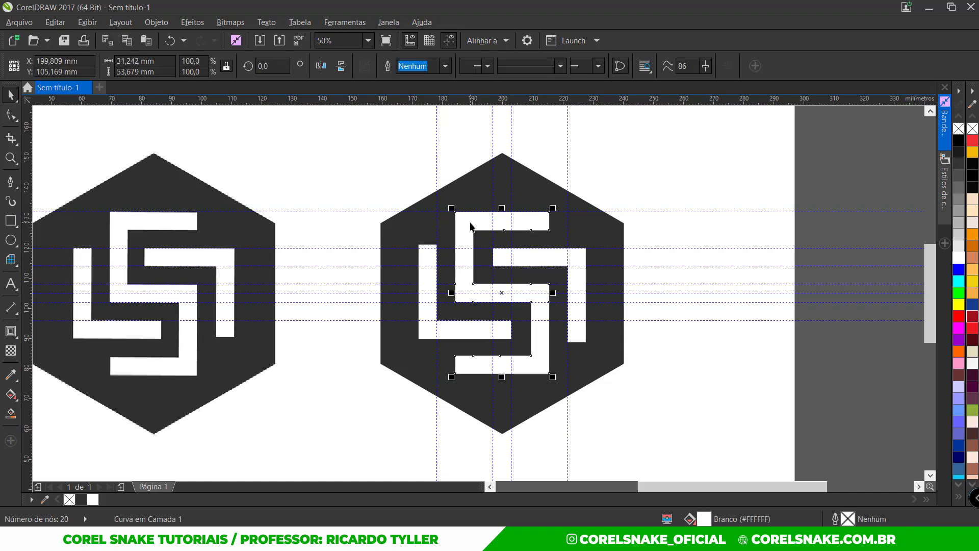
click(688, 377)
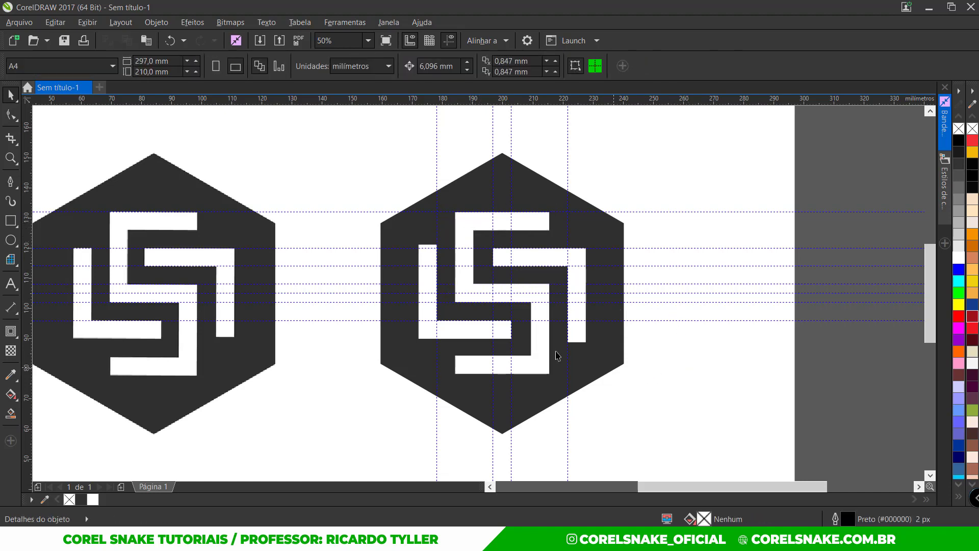
Step: Delete both L hooks beside the central S
click(572, 265)
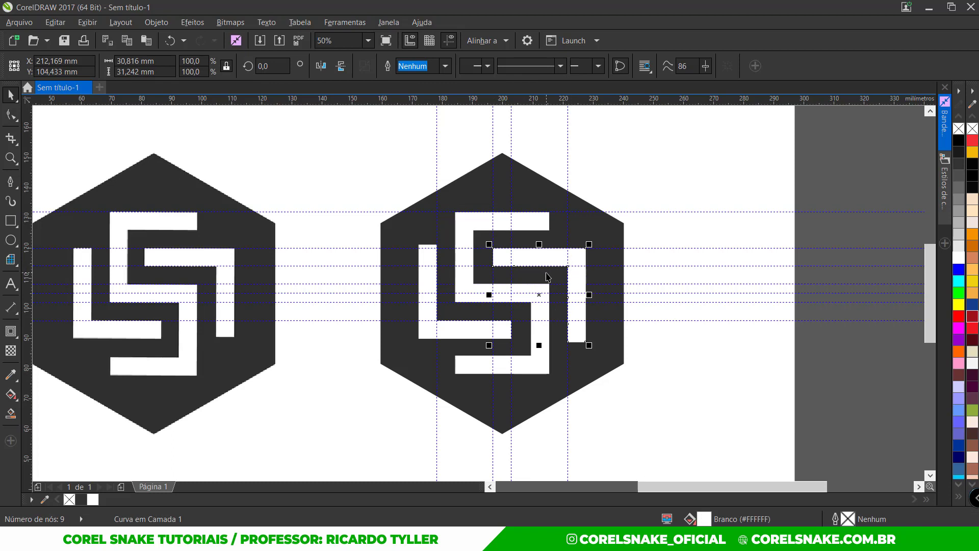
key(Delete)
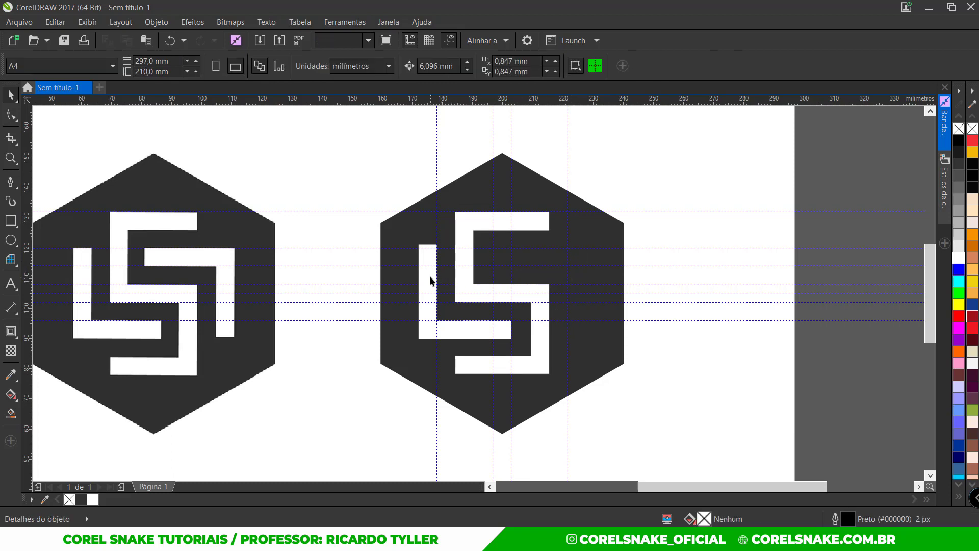
click(430, 280)
key(Delete)
Step: Duplicate the two outermost vertical guides outward to X 171.995 mm and X 227.621 mm
scroll(430, 280, up, 2)
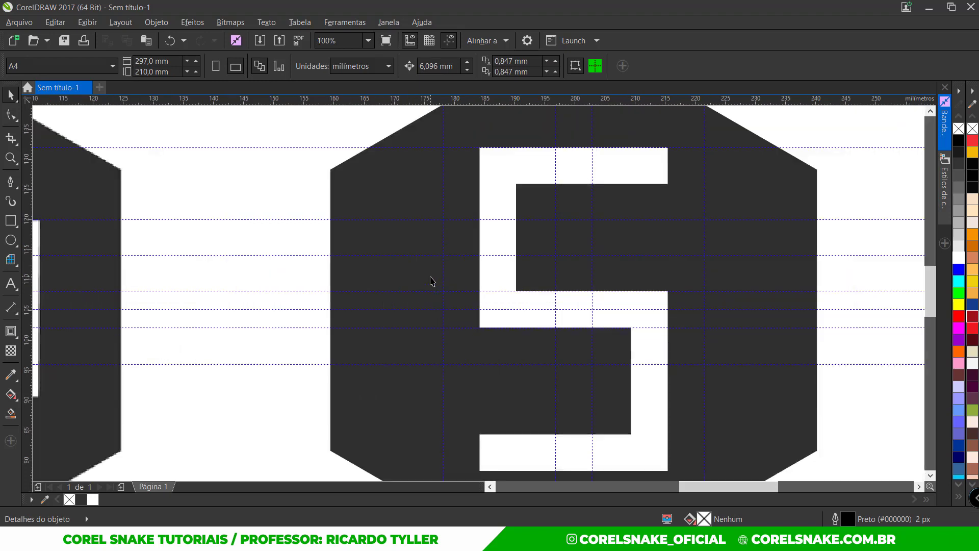
click(442, 240)
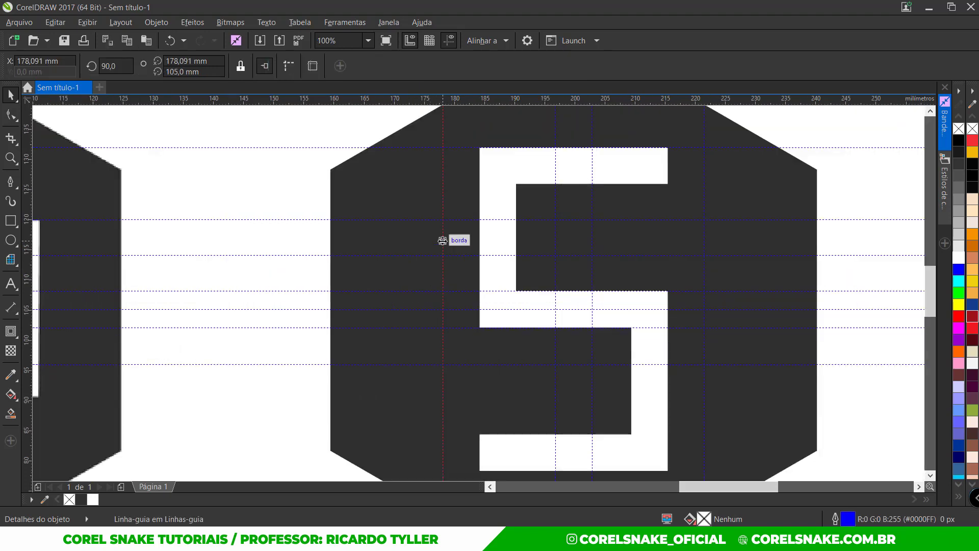
key(ctrl+d)
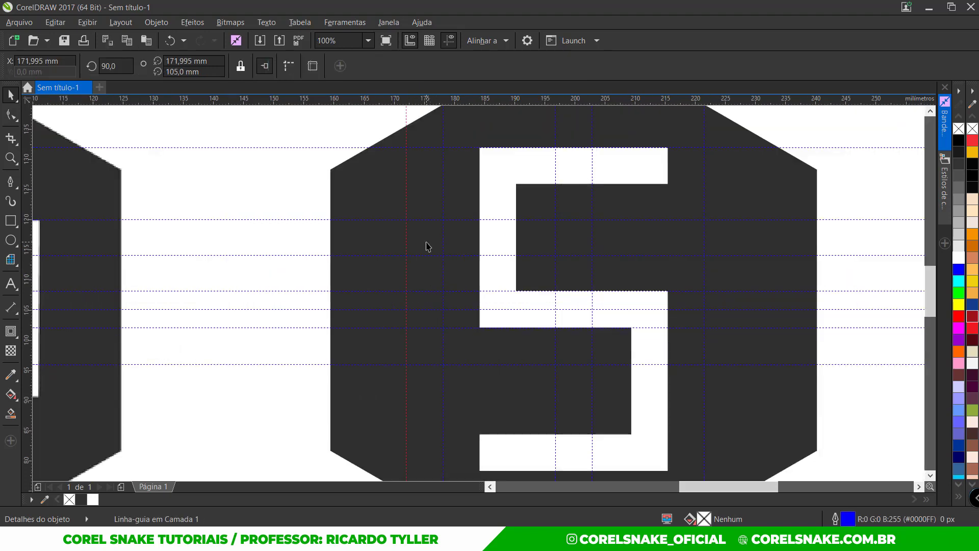
scroll(378, 206, down, 2)
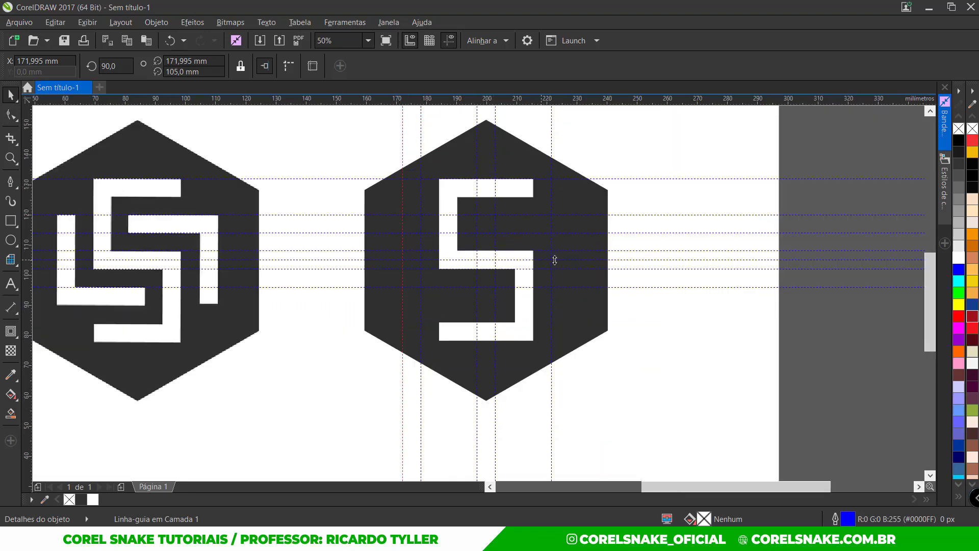
scroll(555, 264, up, 2)
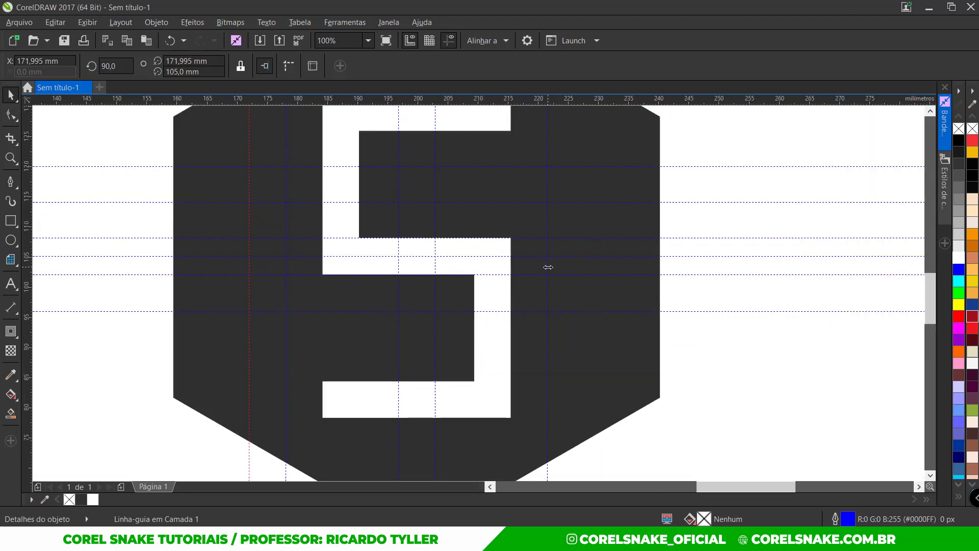
click(548, 267)
key(ctrl+d)
scroll(447, 328, down, 1)
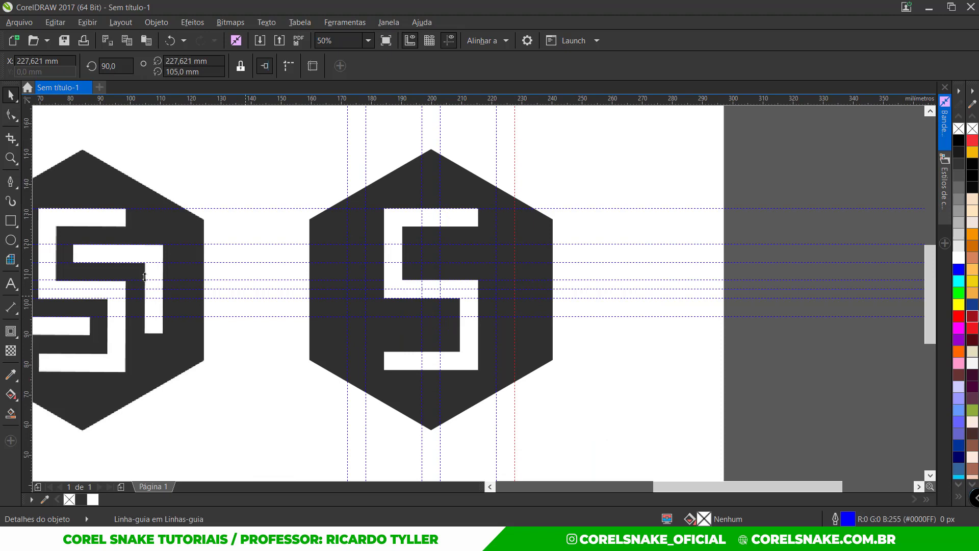
Step: Draw a rectangle about 55.6 by 24 mm across the S, between the outermost vertical guides and the 96.025 mm horizontal guide
click(10, 220)
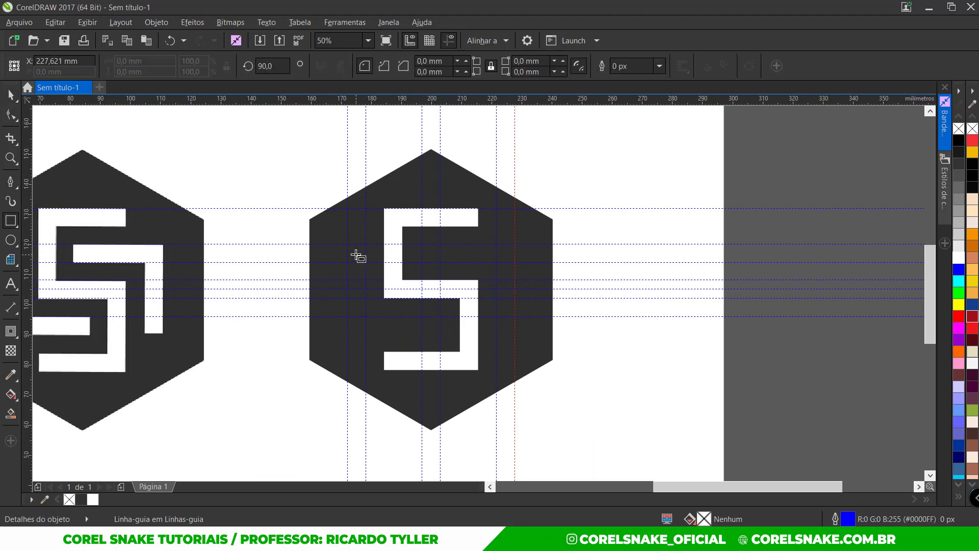
mouse_move(346, 244)
mouse_down()
mouse_move(352, 283)
mouse_move(423, 322)
mouse_move(514, 316)
mouse_up()
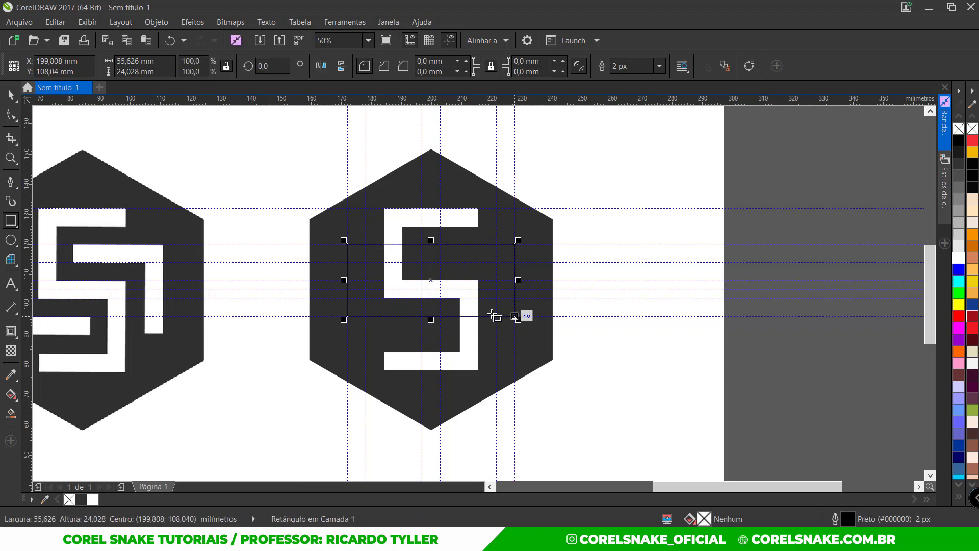
scroll(437, 328, up, 2)
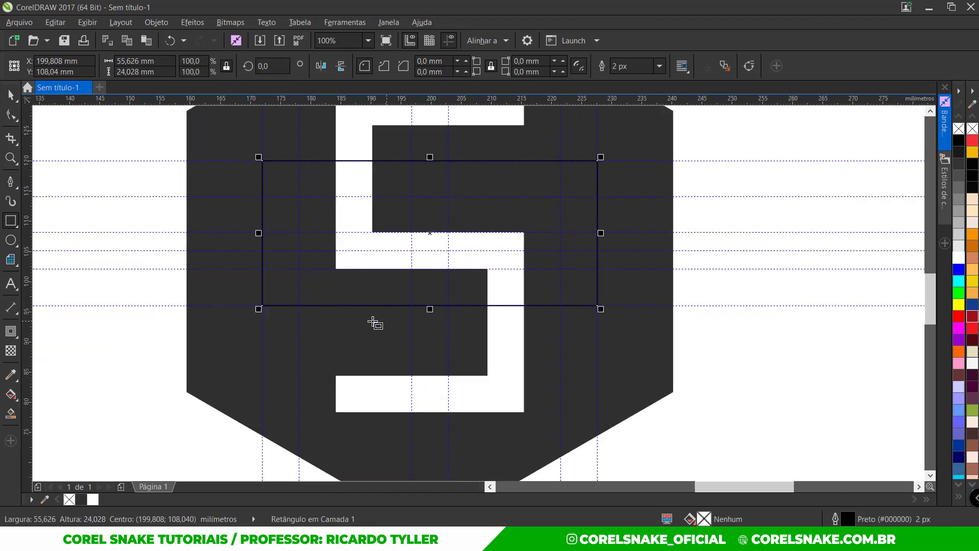
scroll(444, 321, down, 2)
click(10, 94)
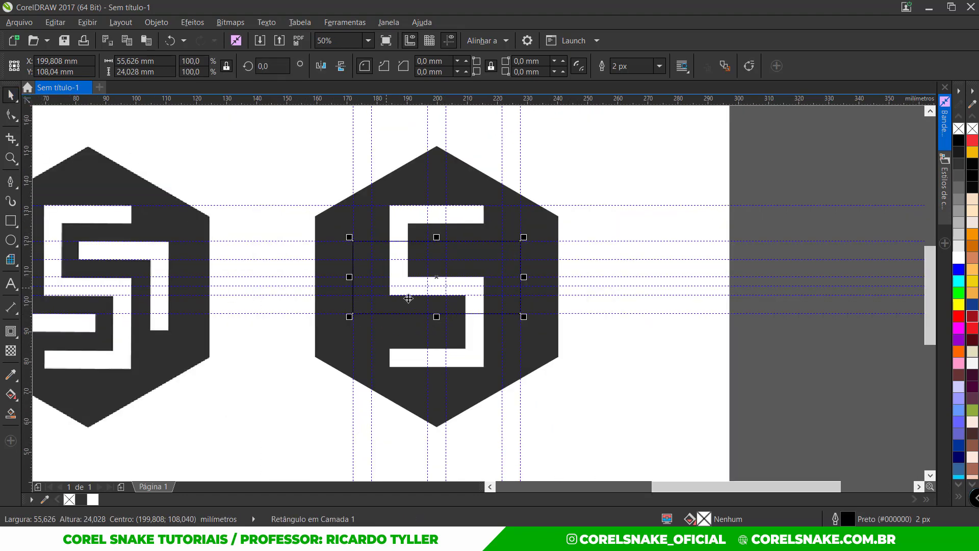
scroll(386, 325, down, 1)
scroll(386, 324, up, 1)
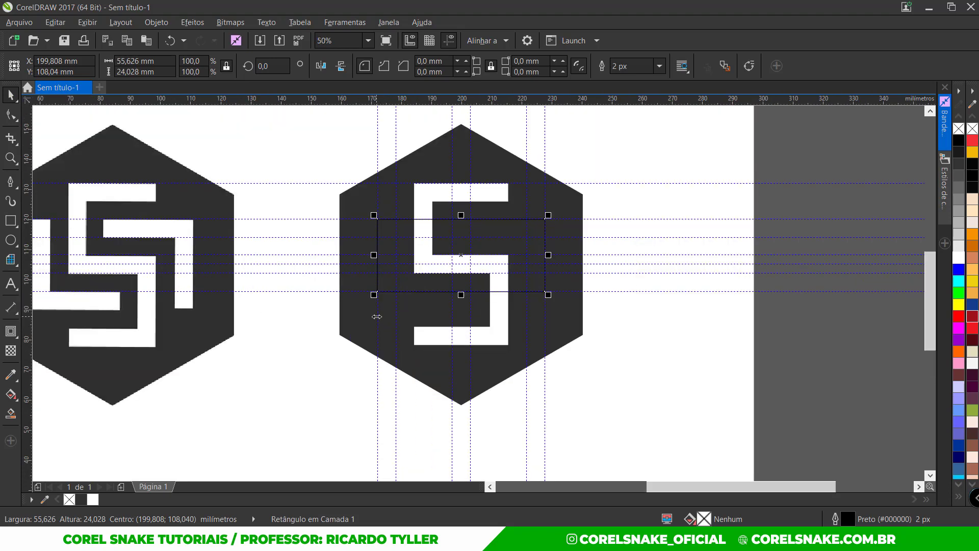
scroll(454, 302, up, 2)
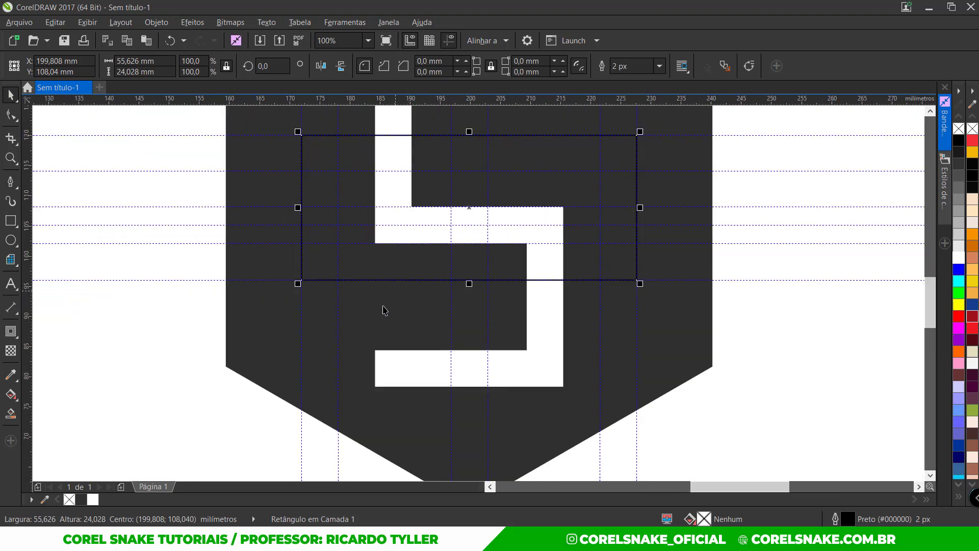
Step: Duplicate the 96.025 mm horizontal guide down to Y 89.93 mm and stretch the rectangle's lower edge to the new guide
click(376, 291)
click(385, 279)
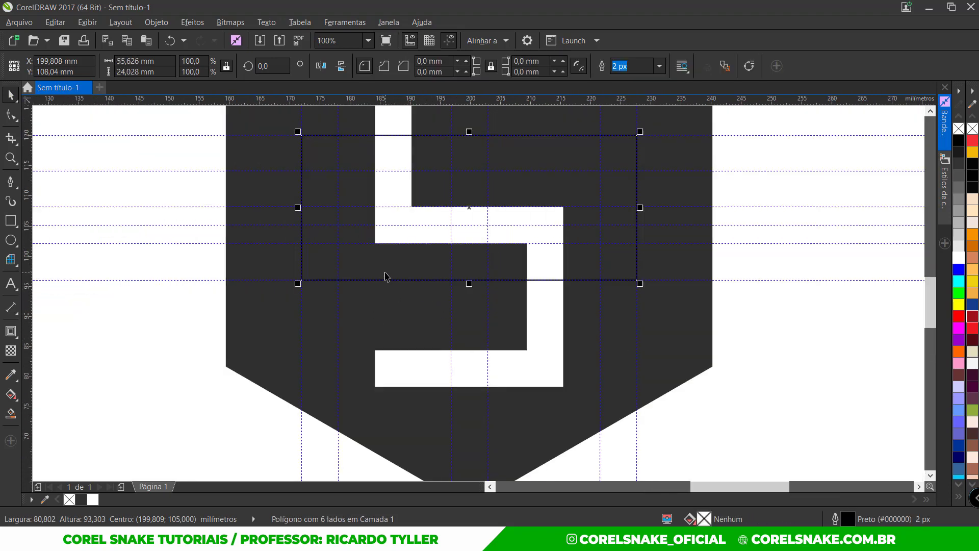
click(272, 284)
click(202, 279)
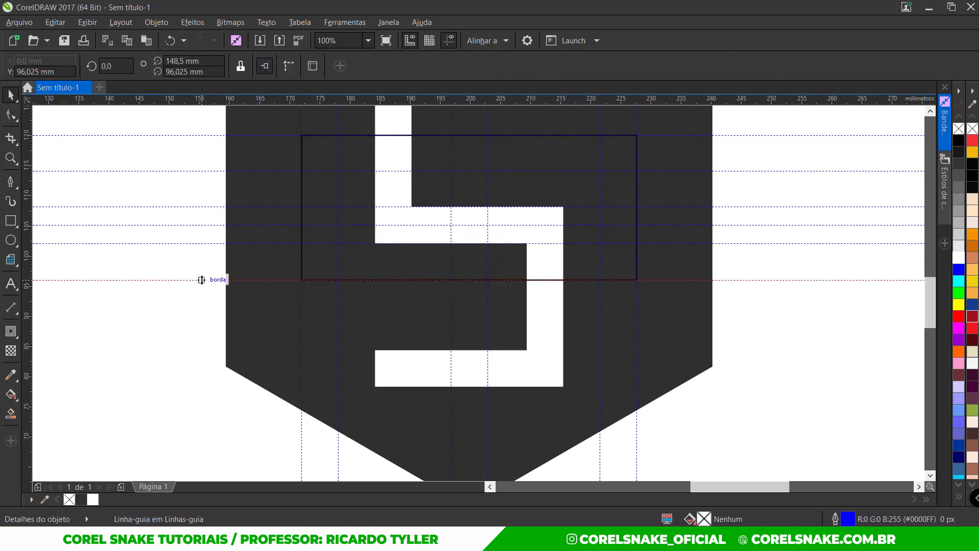
key(ctrl+d)
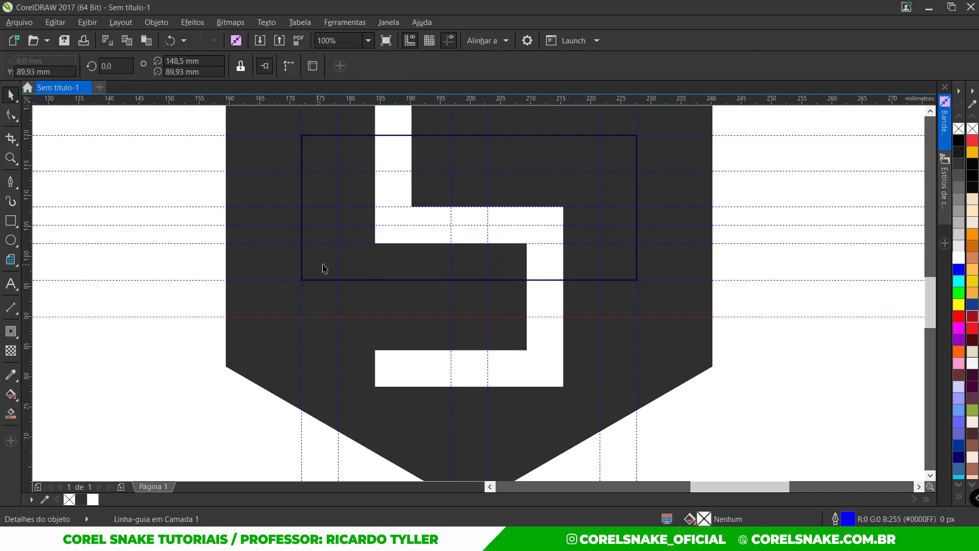
click(423, 280)
drag(470, 283, 469, 317)
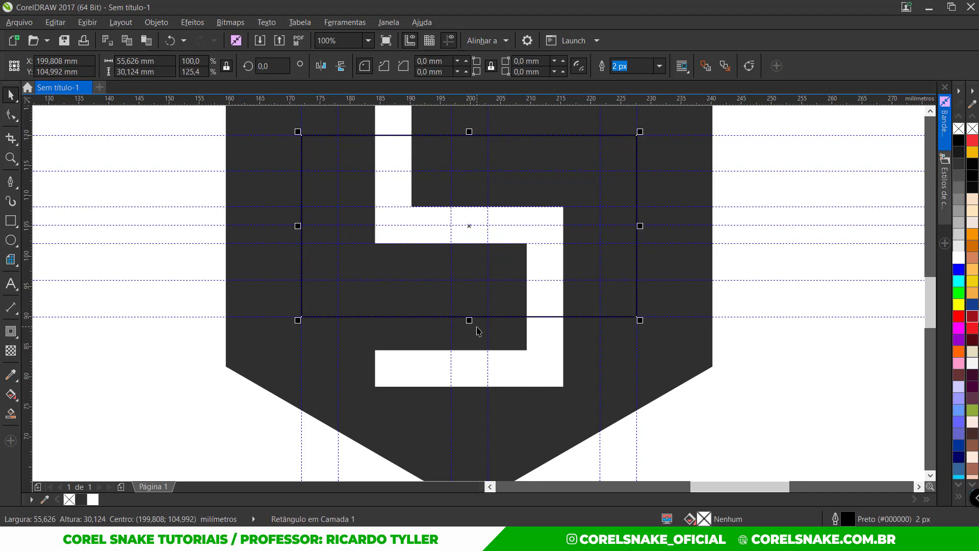
Step: Remove the rectangle's outline, fill it yellow and place it behind the white S
scroll(478, 331, down, 2)
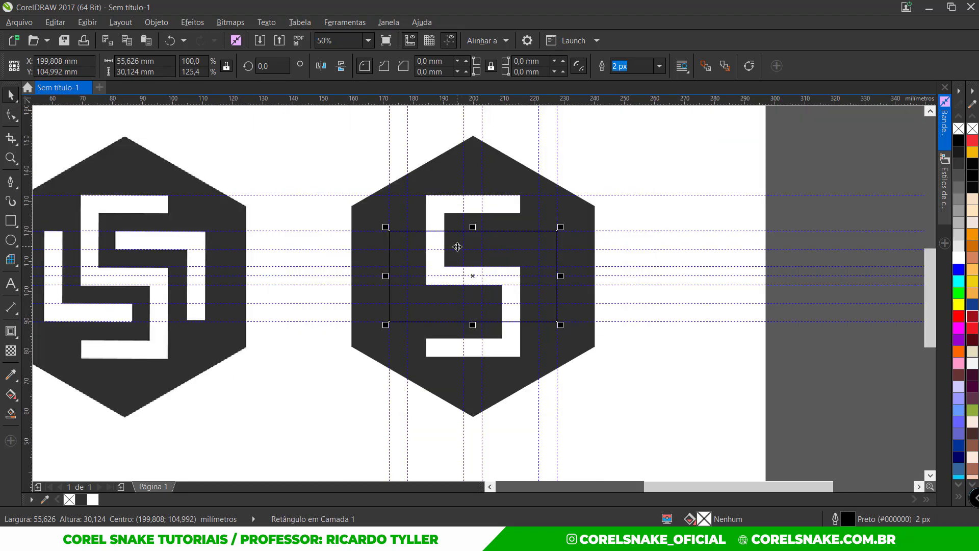
scroll(475, 293, up, 1)
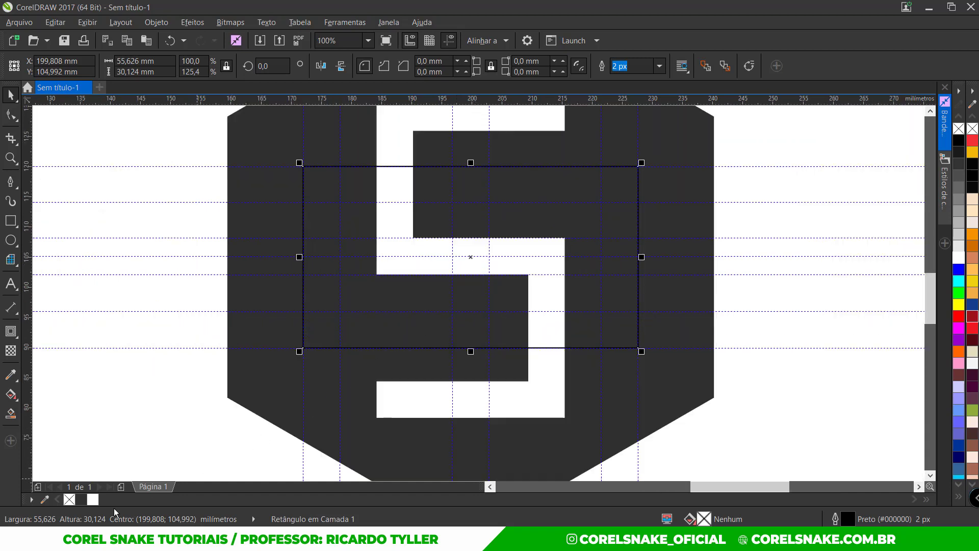
click(93, 500)
right_click(70, 499)
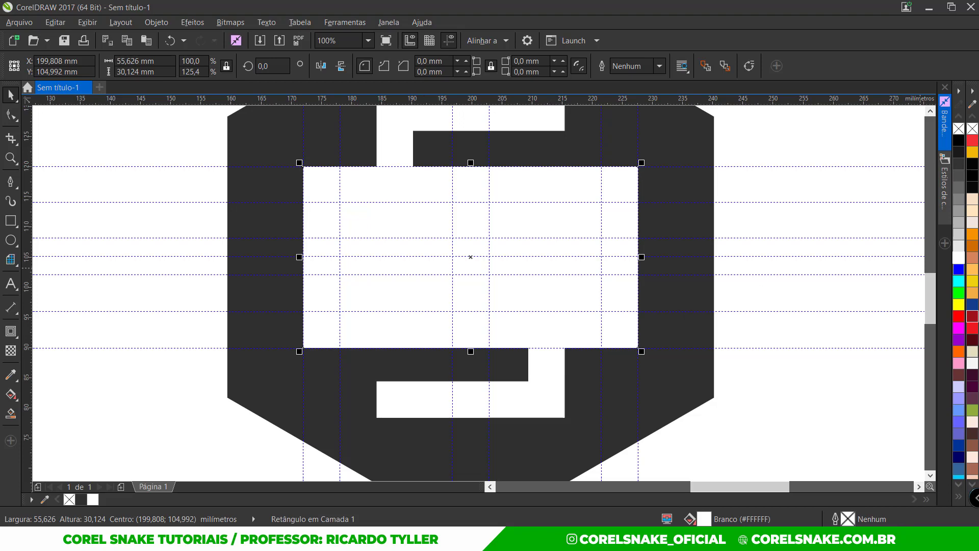
click(958, 304)
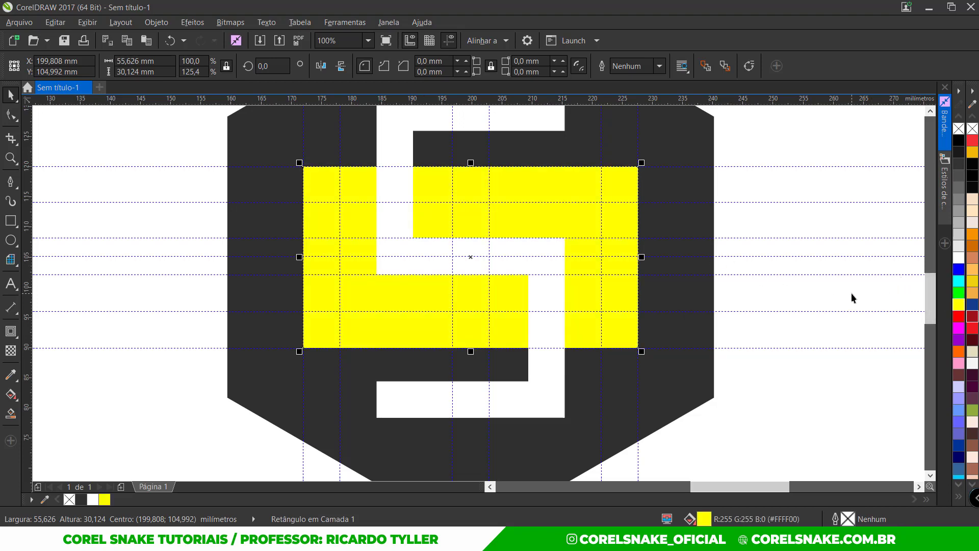
Step: Apply a one-step outside contour of 6.097 mm to the white S and break the contour apart from it
click(399, 149)
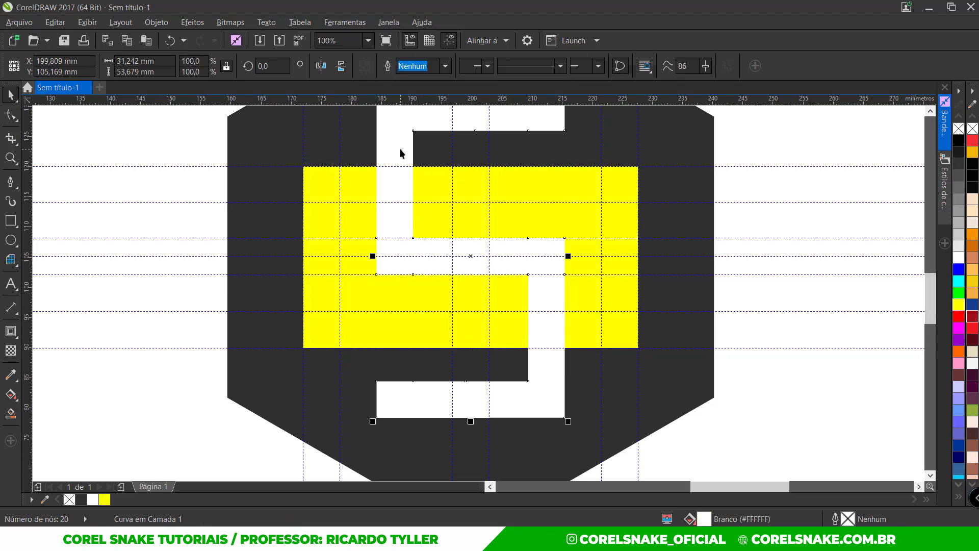
scroll(407, 311, down, 2)
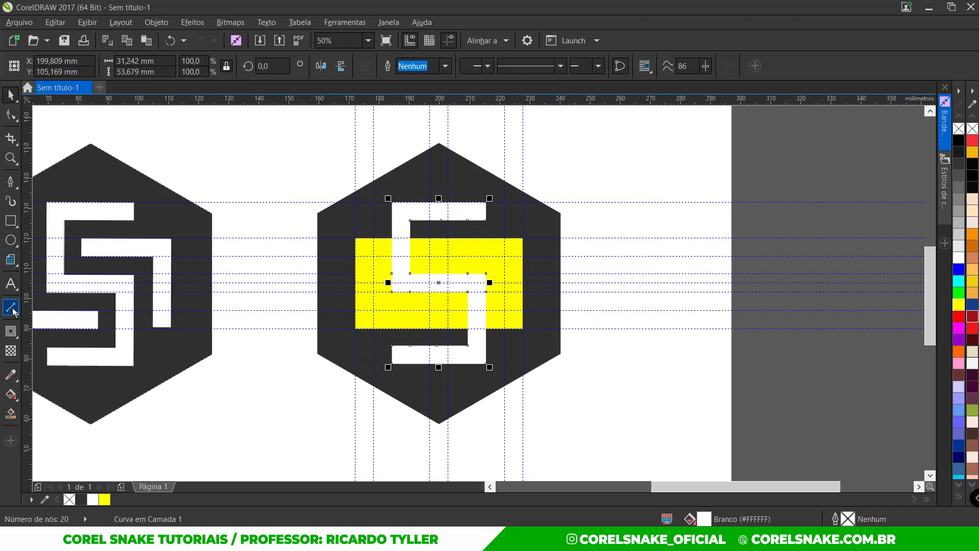
click(11, 331)
scroll(396, 245, up, 2)
drag(395, 229, 356, 219)
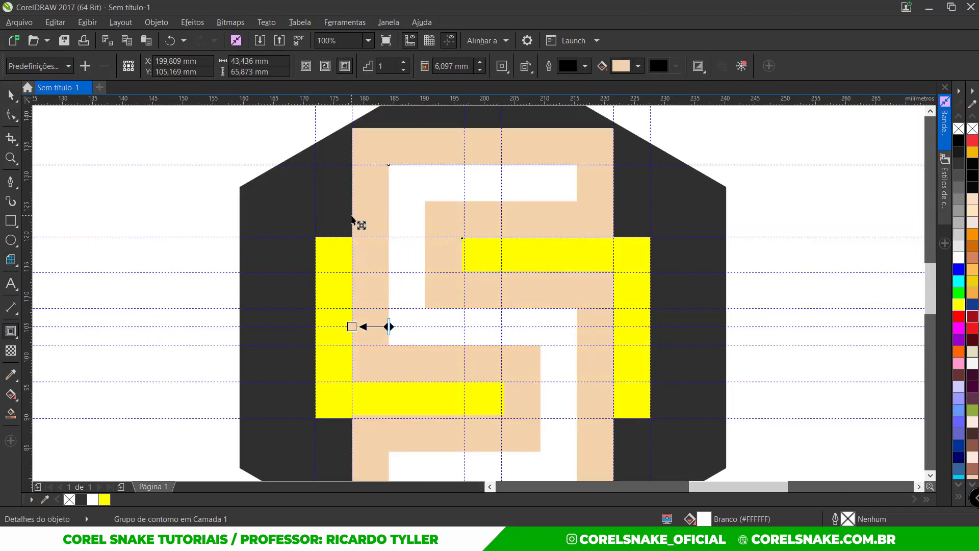
scroll(449, 235, down, 2)
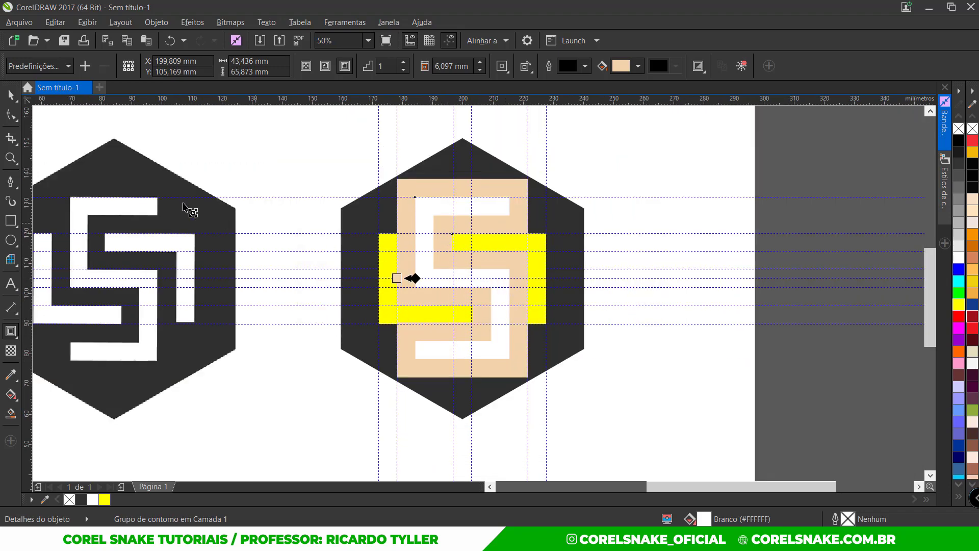
key(space)
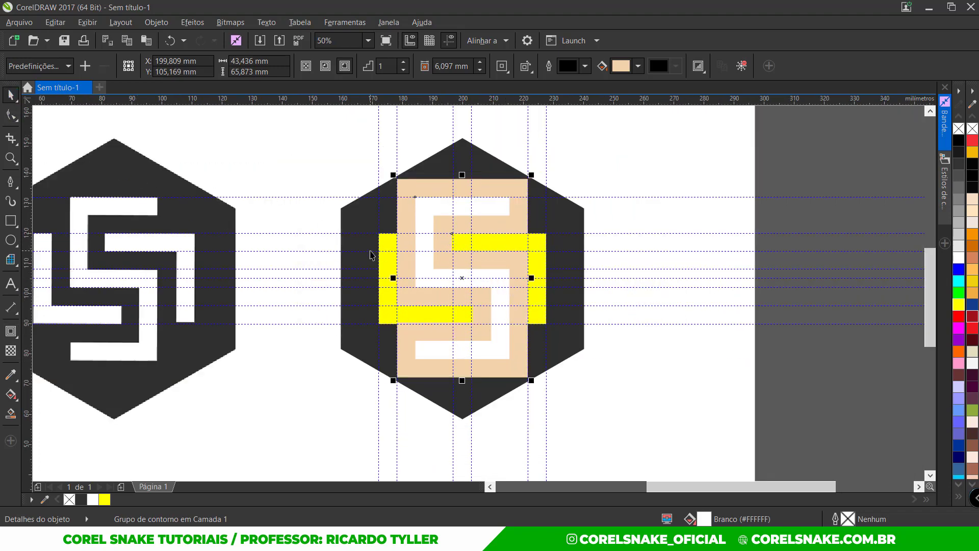
click(720, 412)
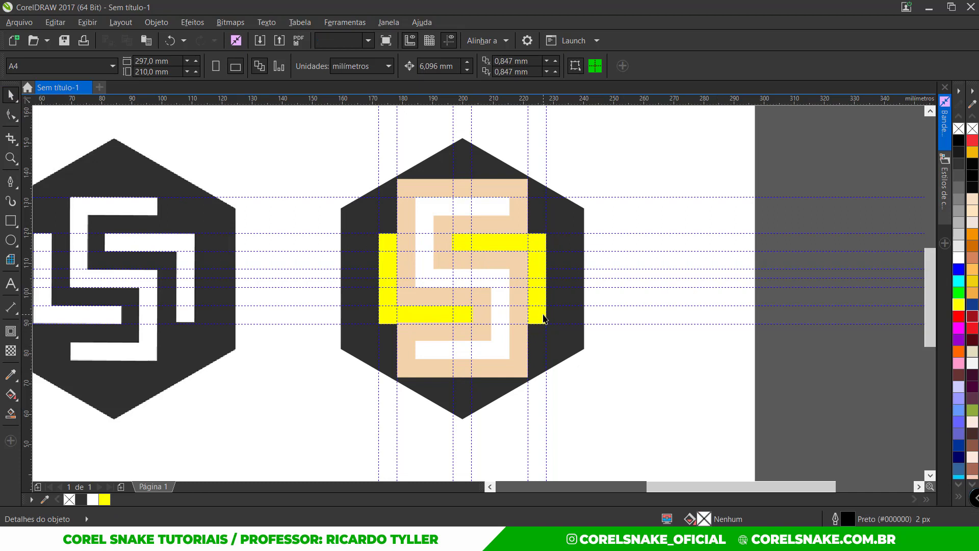
Step: Fill the yellow rectangle white and subtract the separated beige contour shape from it to leave two L hooks
click(543, 318)
click(959, 258)
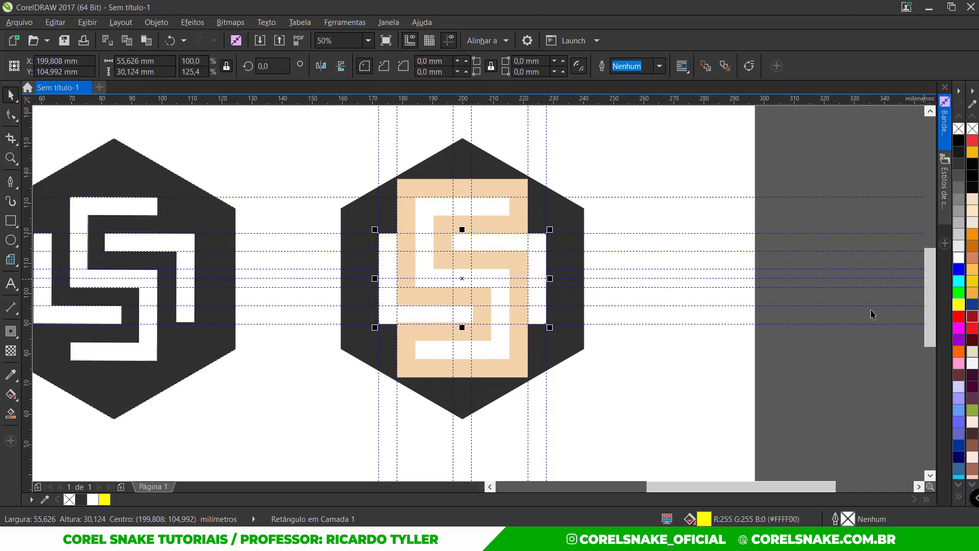
click(656, 389)
click(516, 192)
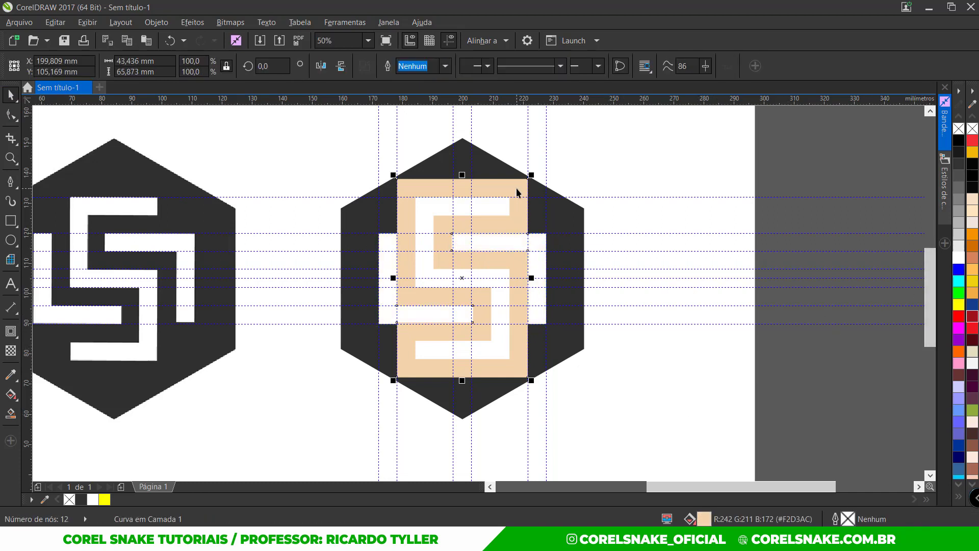
shift+click(542, 248)
click(487, 69)
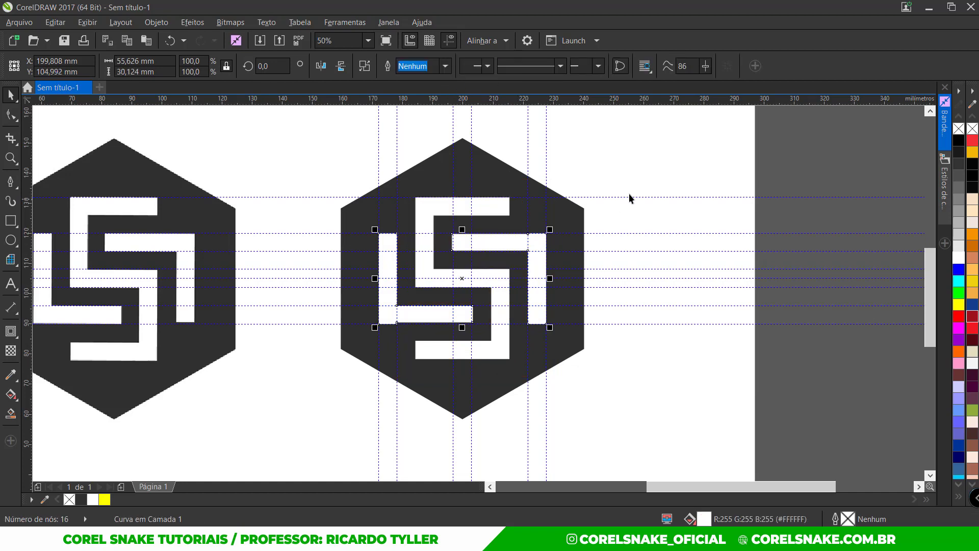
click(629, 195)
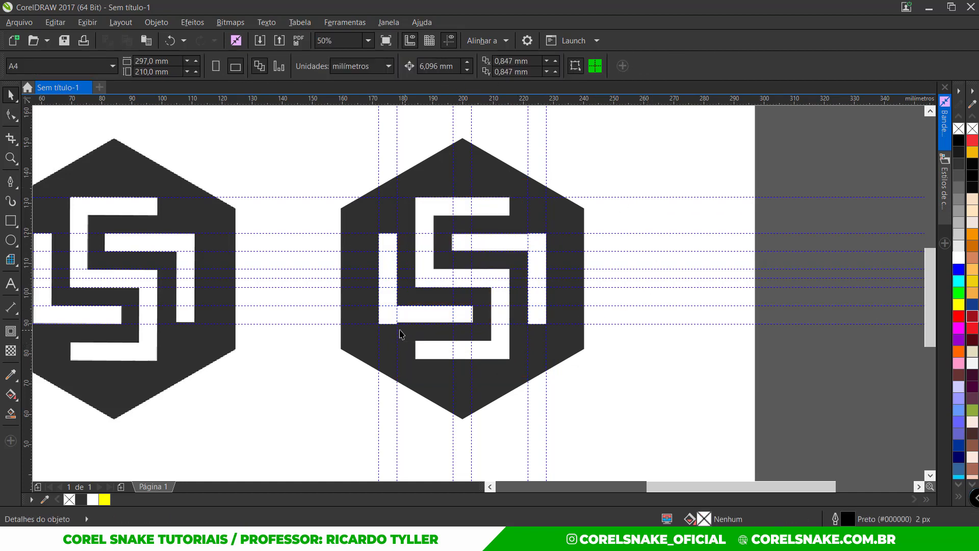
Step: Align the left hook's lower outer corner node with the horizontal arm's lower edge and delete the extra node where they meet
scroll(403, 329, up, 3)
click(391, 306)
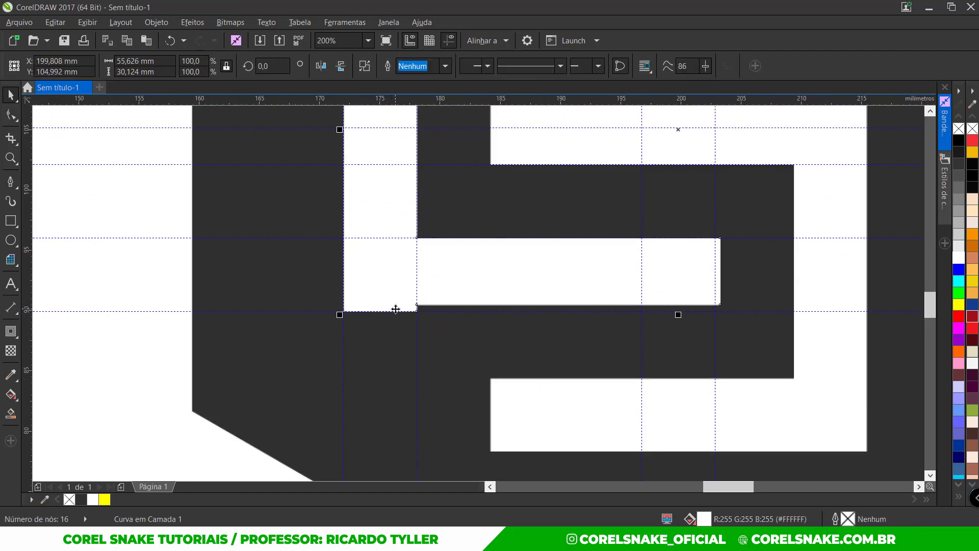
scroll(368, 316, up, 2)
scroll(474, 322, down, 2)
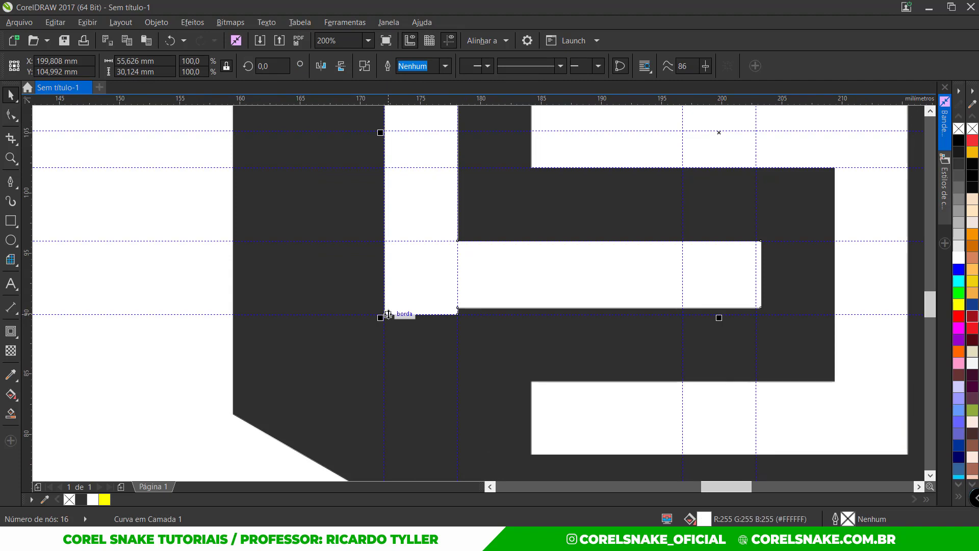
scroll(420, 315, up, 2)
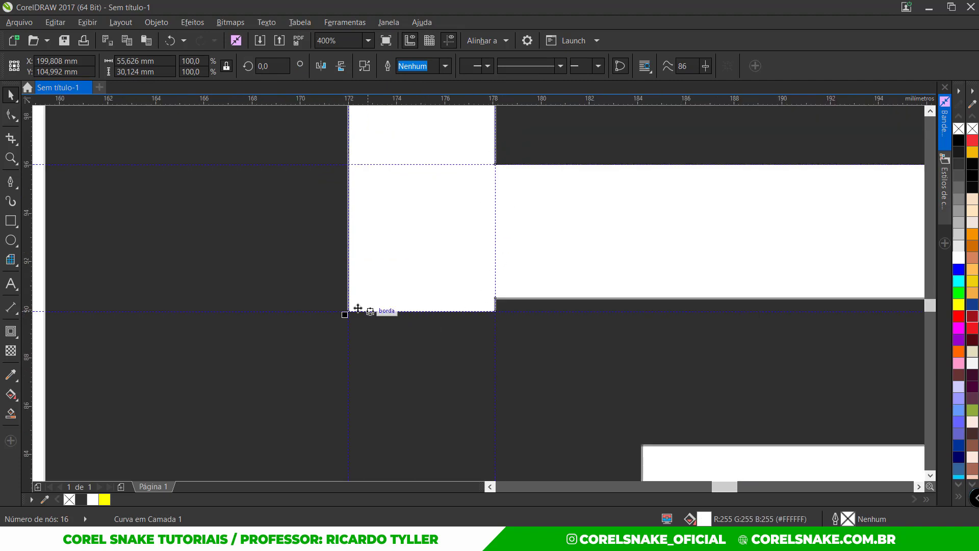
click(10, 116)
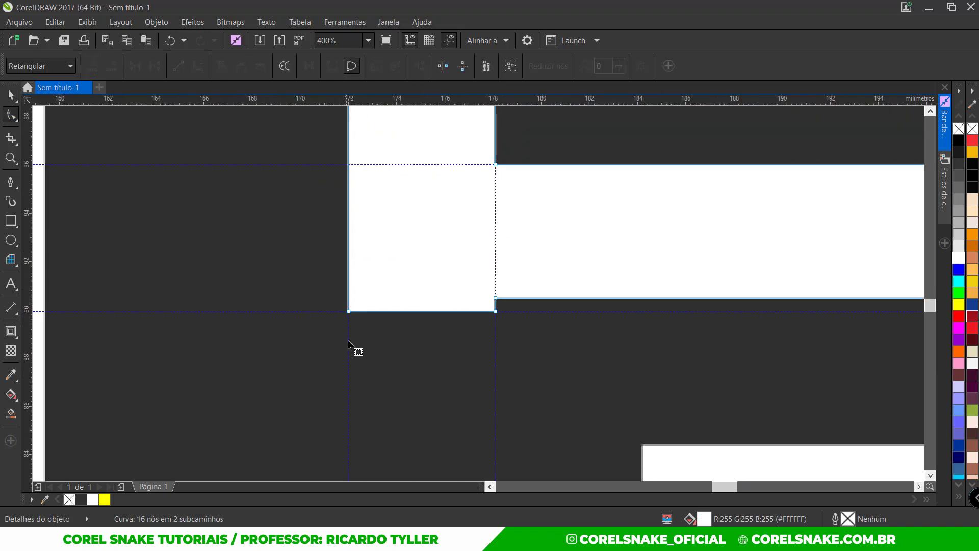
click(349, 314)
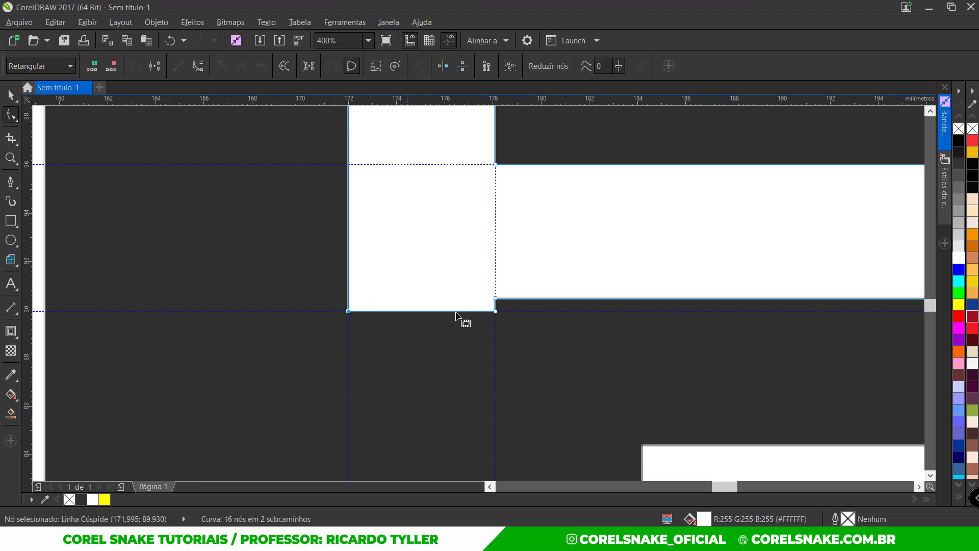
drag(487, 284, 520, 314)
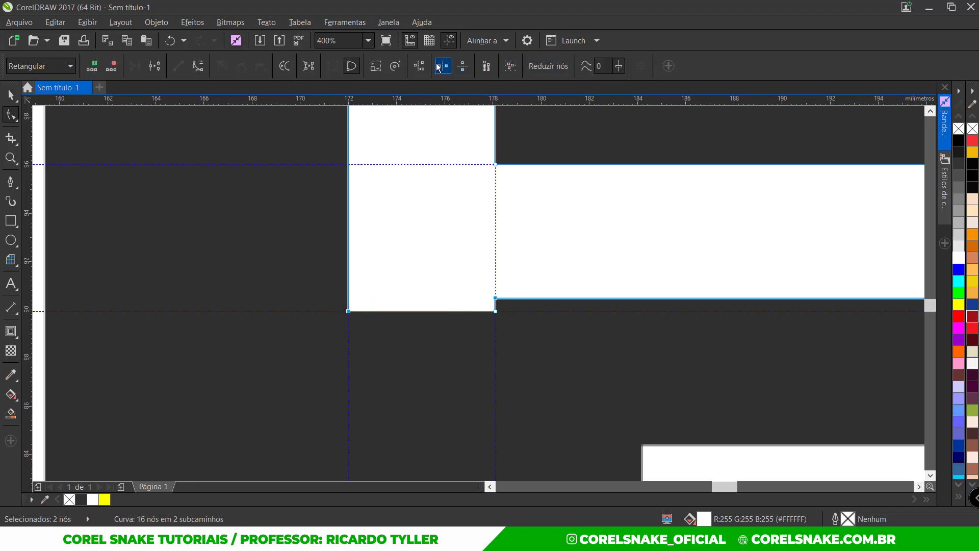
click(419, 65)
click(437, 263)
click(469, 295)
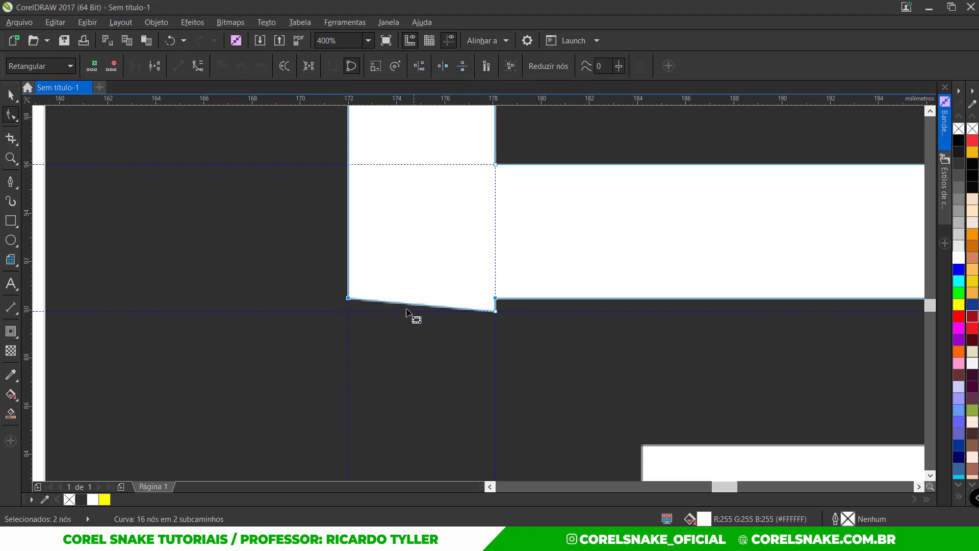
double_click(498, 316)
click(423, 354)
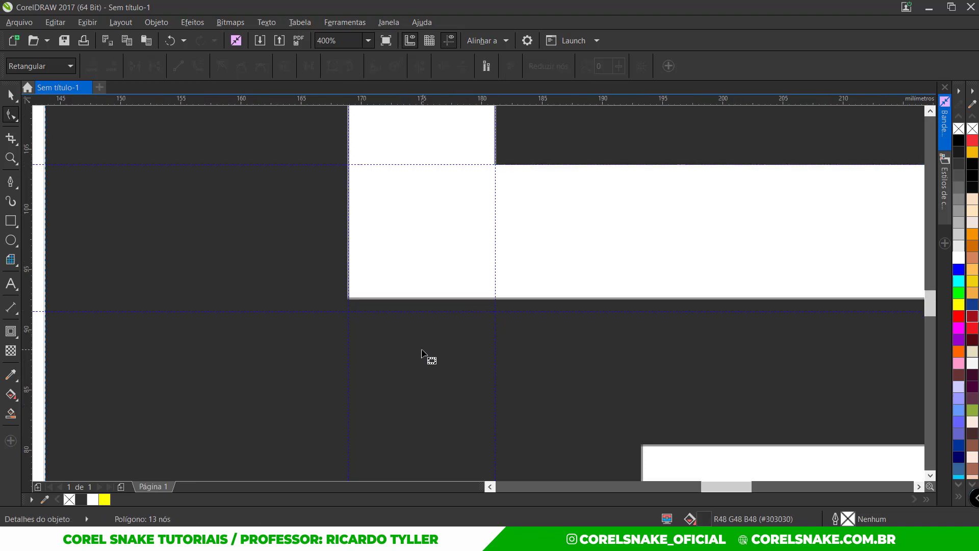
Step: Try to align the right hook's upper outer corner node with the horizontal arm's upper edge, and undo the alignment
scroll(422, 355, down, 2)
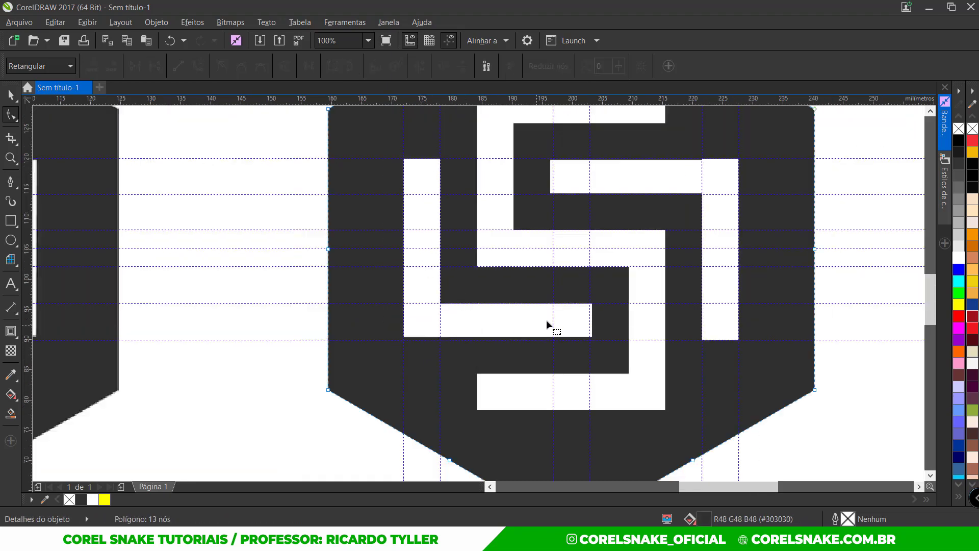
scroll(729, 157, up, 2)
click(726, 167)
scroll(714, 220, up, 2)
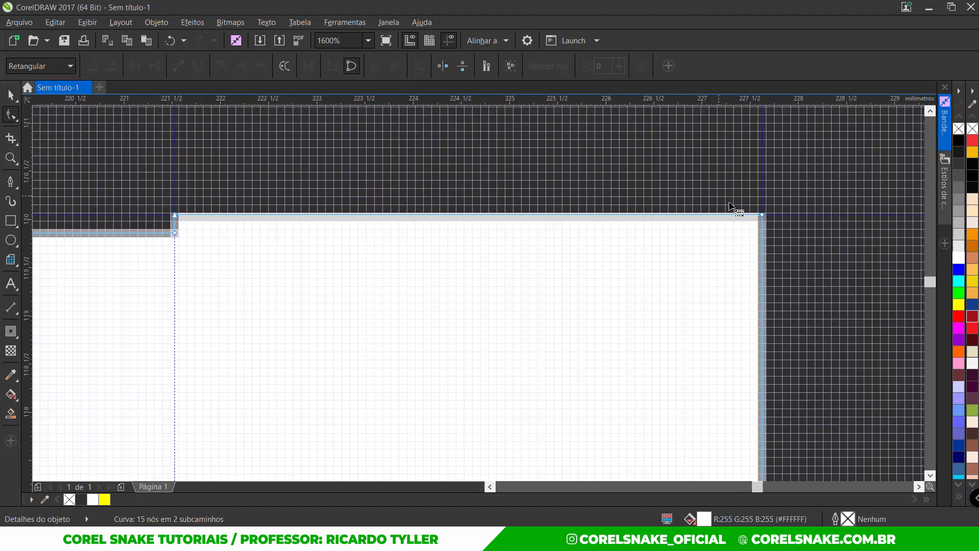
scroll(435, 247, down, 1)
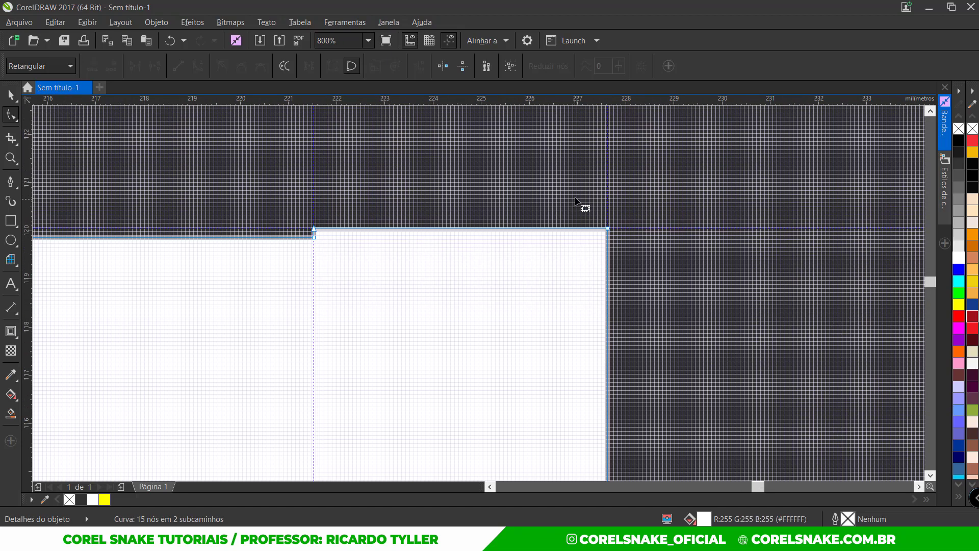
drag(583, 208, 633, 244)
shift+click(313, 237)
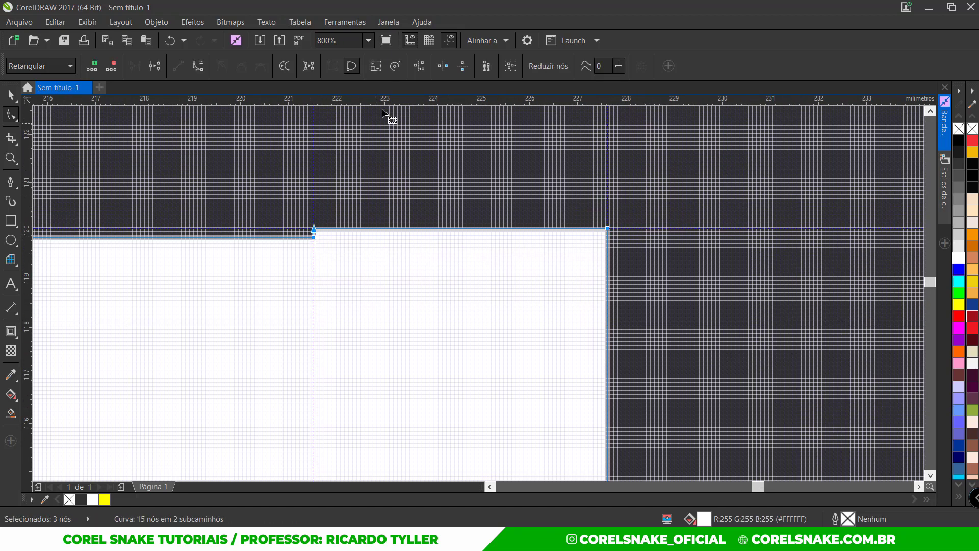
click(419, 65)
click(461, 293)
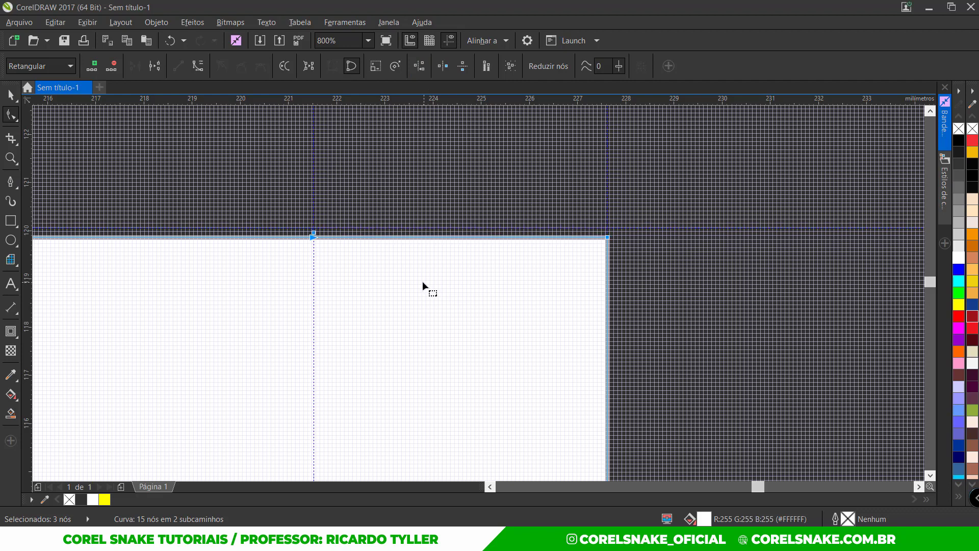
key(ctrl+z)
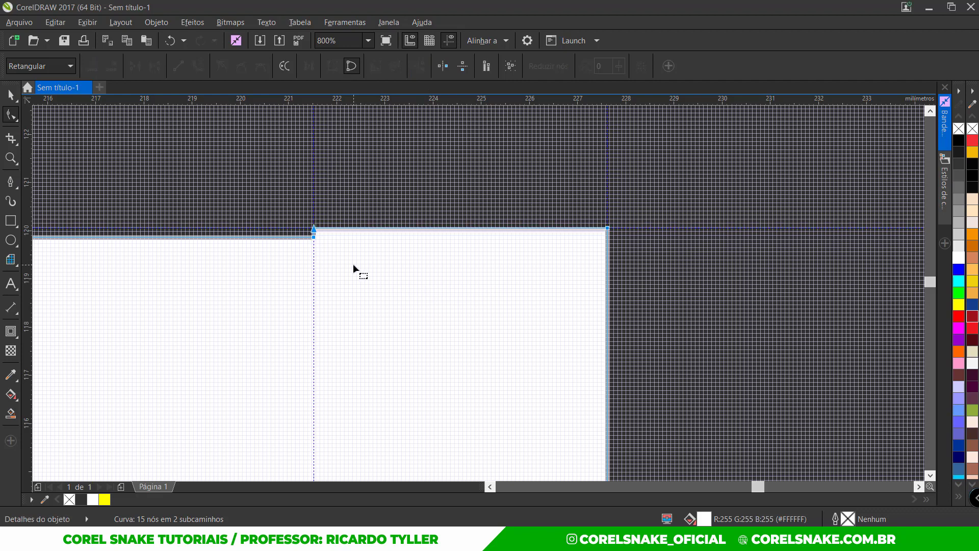
click(608, 228)
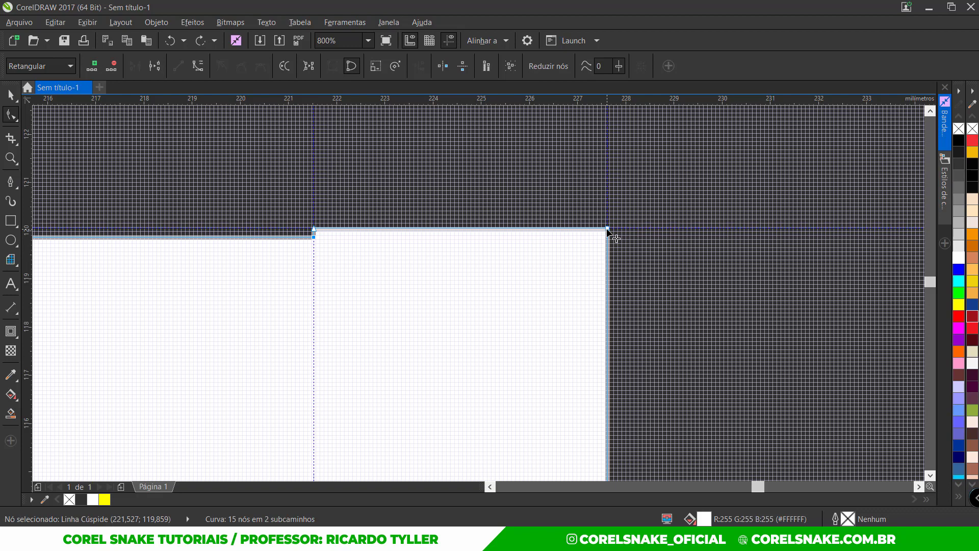
shift+click(315, 238)
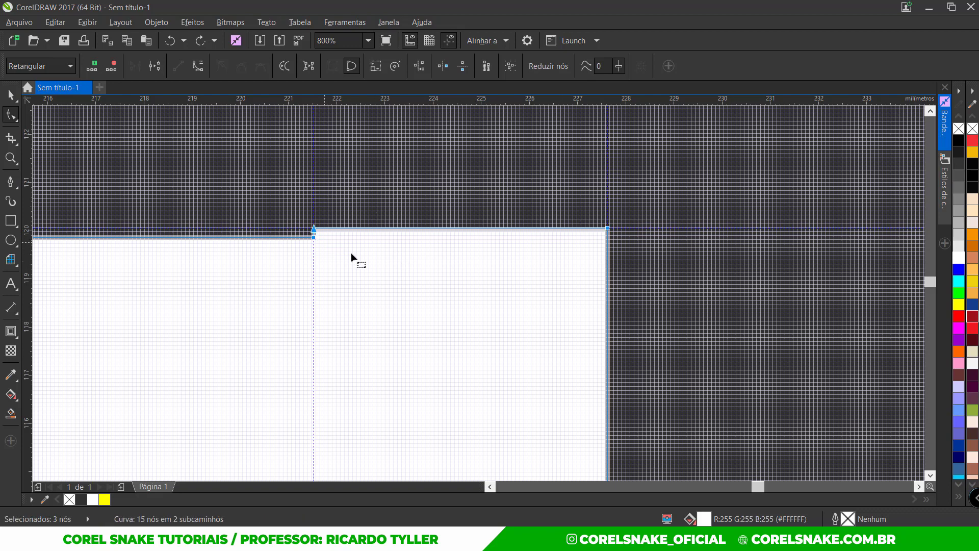
click(315, 236)
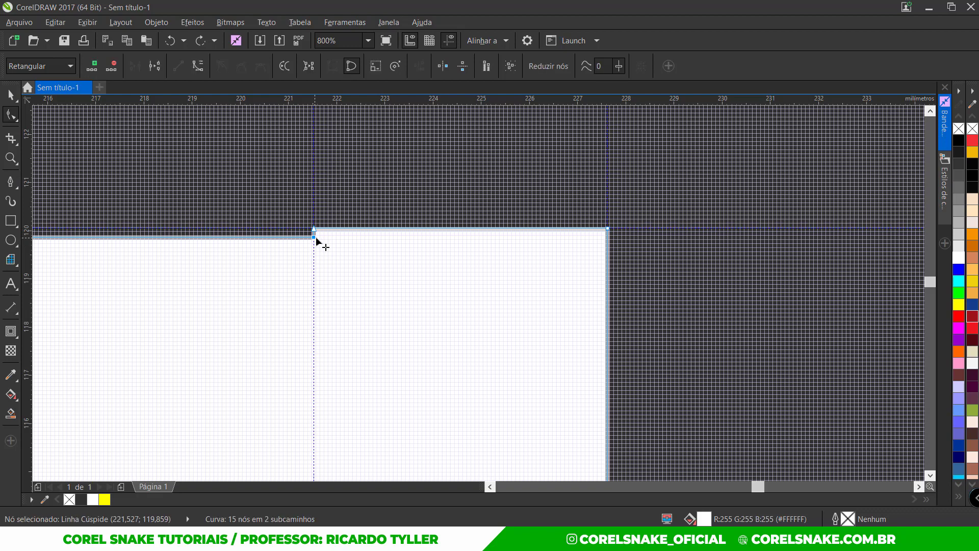
click(608, 229)
scroll(324, 250, up, 1)
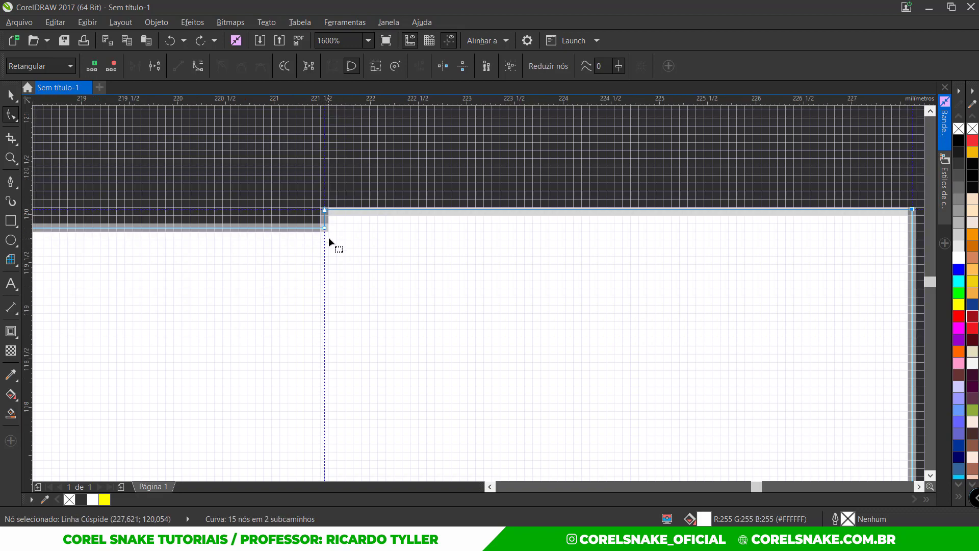
shift+click(326, 231)
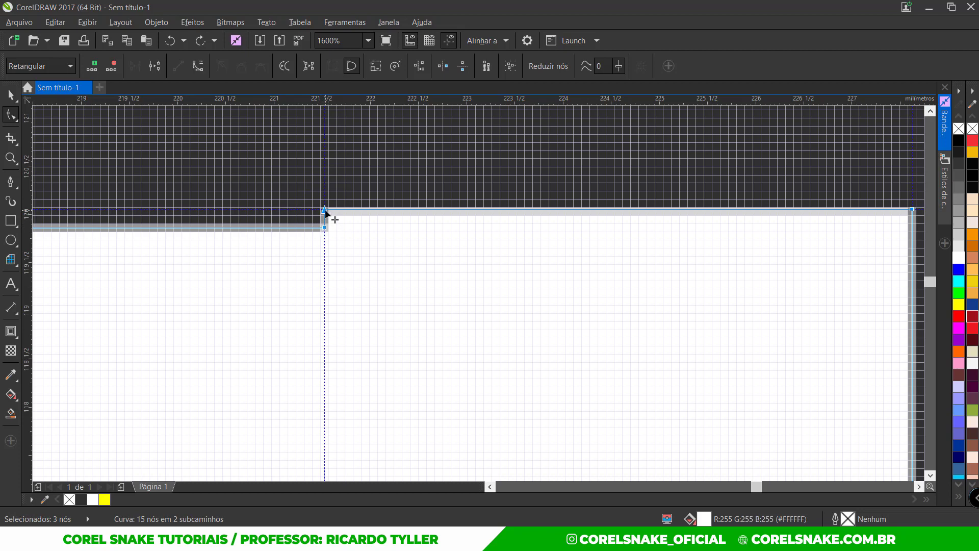
drag(327, 212, 361, 223)
key(Escape)
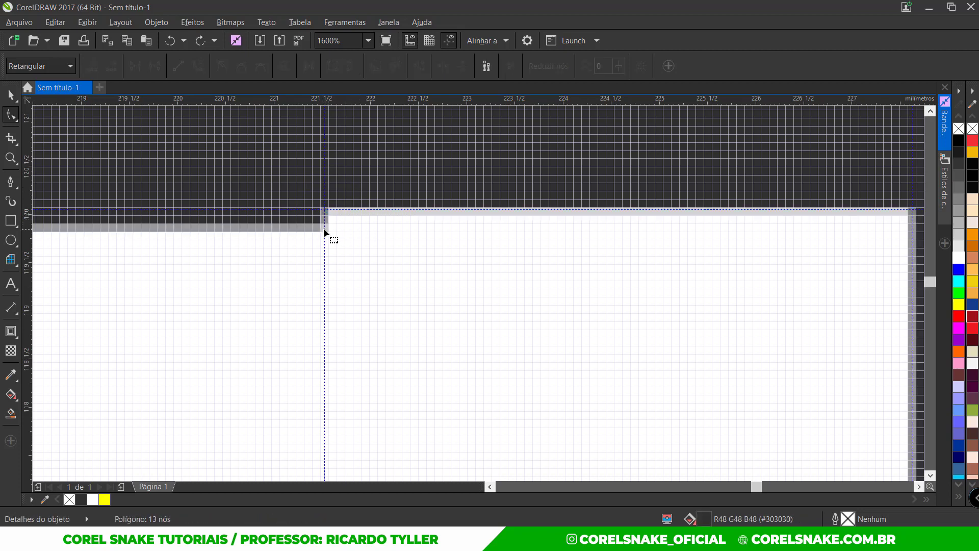
Step: Delete the two extra nodes that form the small jog in the right hook's upper edge
click(326, 228)
drag(327, 213, 334, 176)
key(Escape)
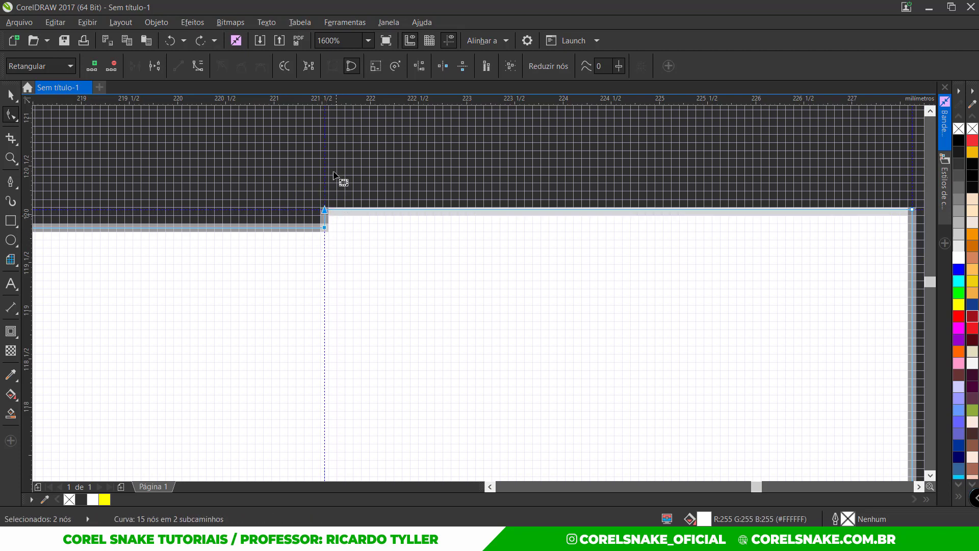
click(197, 66)
key(Delete)
scroll(360, 255, down, 4)
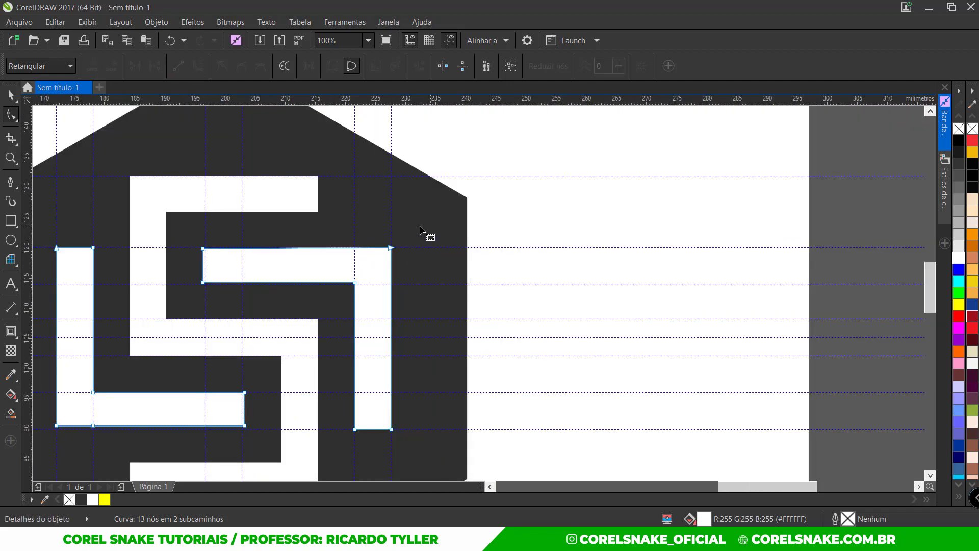
Step: Align the two end nodes of the right hook's upper edge horizontally
drag(420, 230, 378, 255)
drag(196, 237, 226, 264)
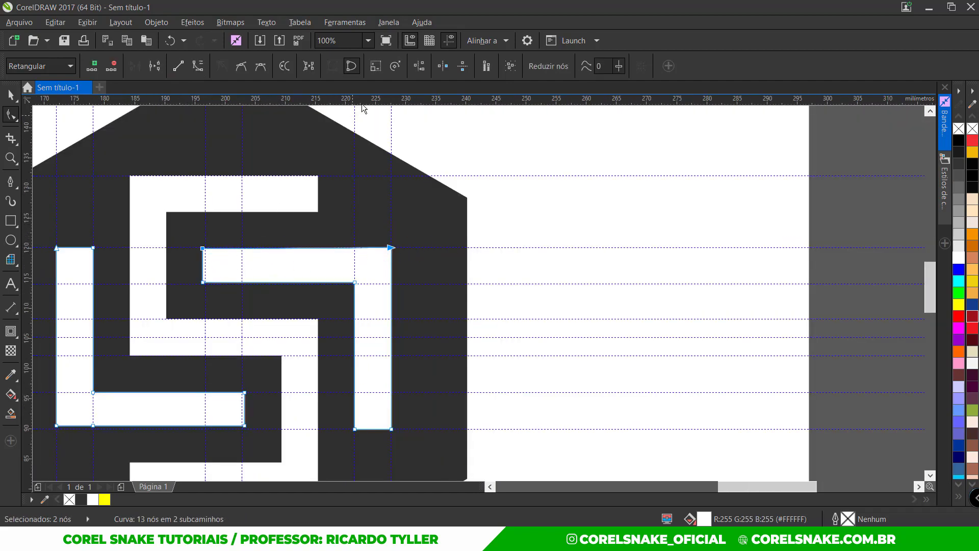
click(420, 66)
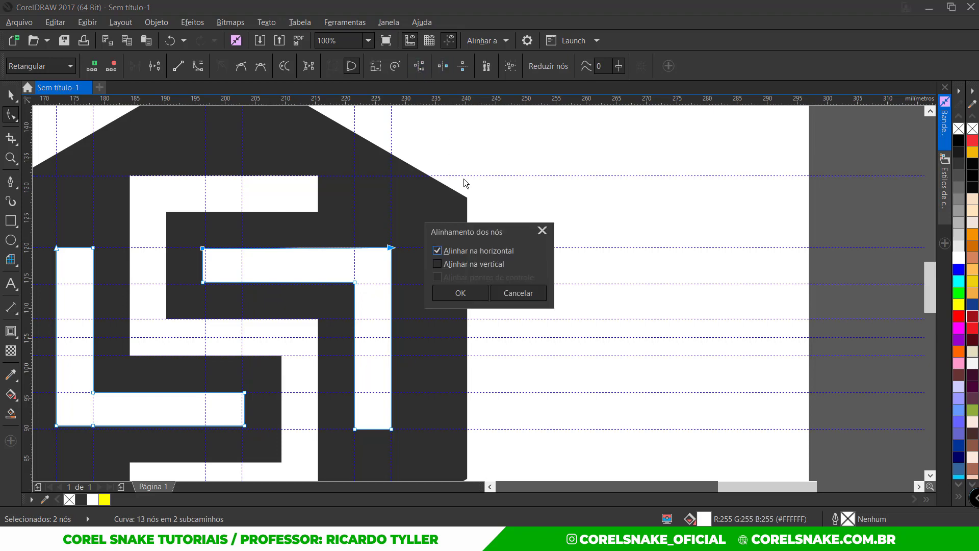
click(456, 295)
click(426, 234)
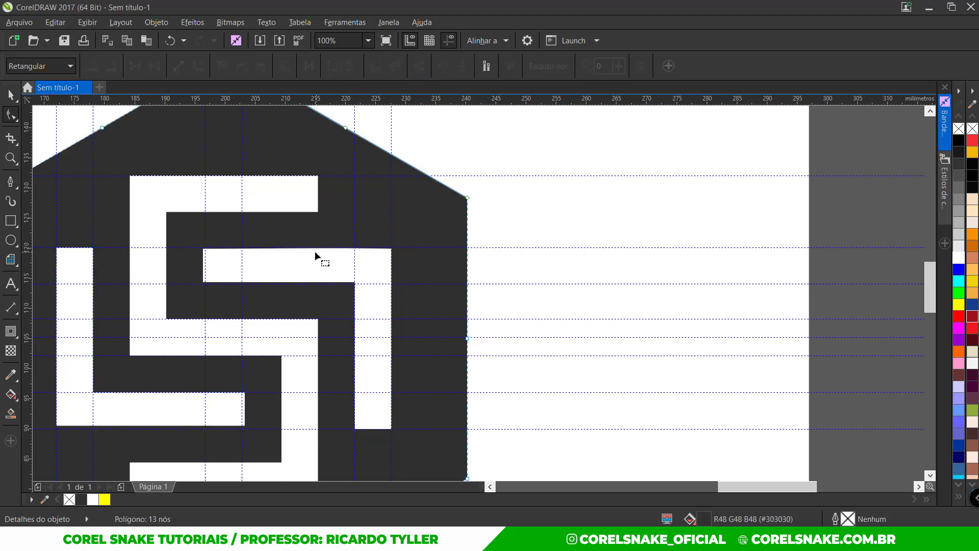
Step: Convert the right hook's slightly curved upper edge between its two end nodes to a straight line
scroll(321, 258, up, 2)
scroll(427, 275, down, 2)
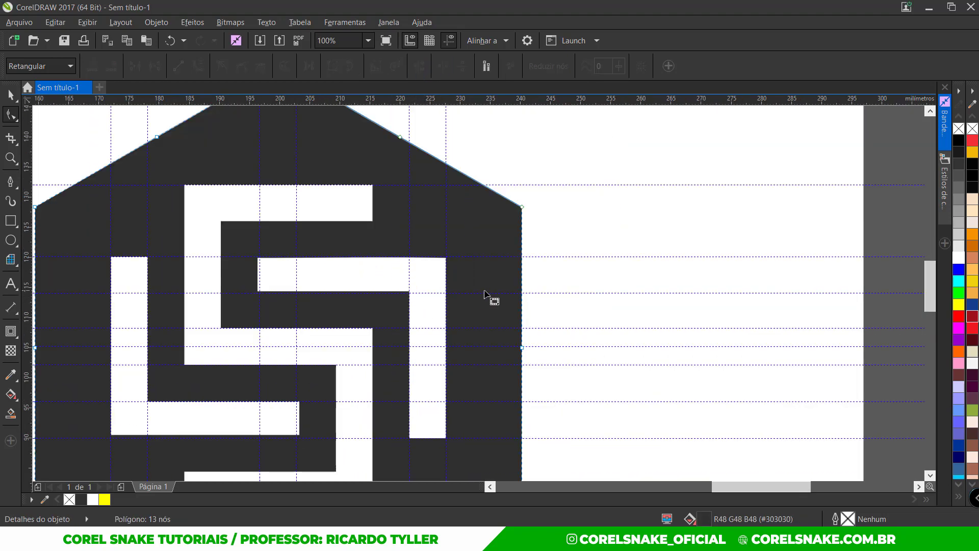
scroll(489, 295, down, 2)
key(space)
scroll(492, 249, down, 2)
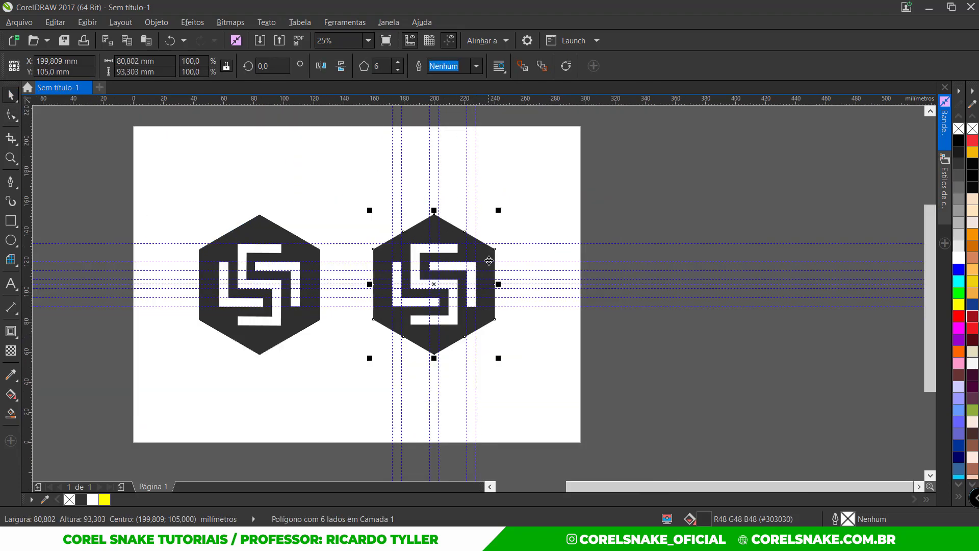
scroll(469, 289, up, 2)
scroll(484, 210, up, 2)
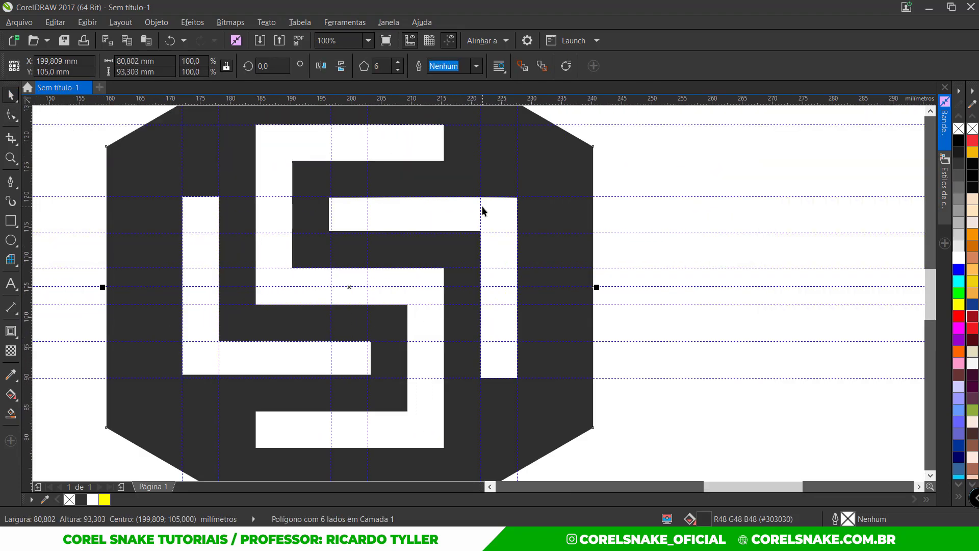
click(9, 115)
click(350, 214)
drag(309, 182, 344, 204)
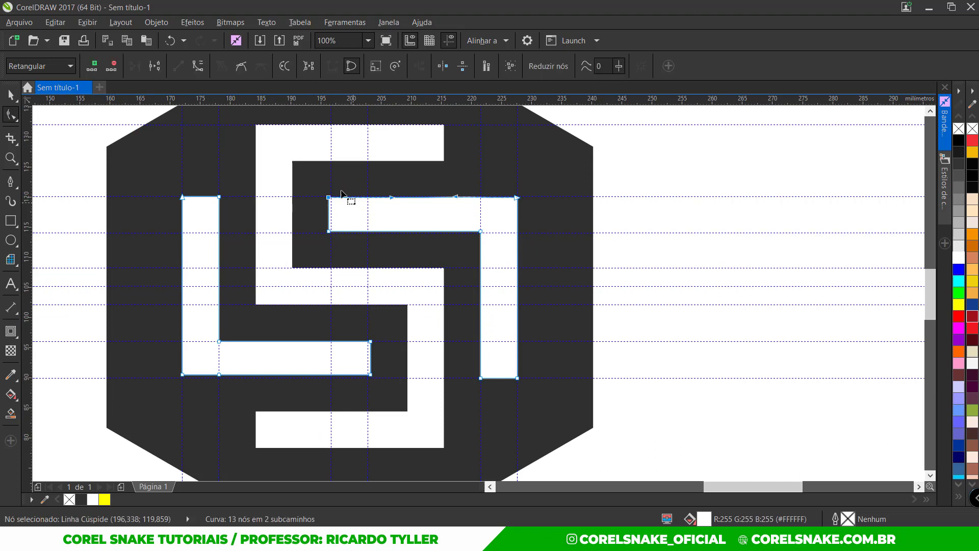
drag(547, 183, 502, 209)
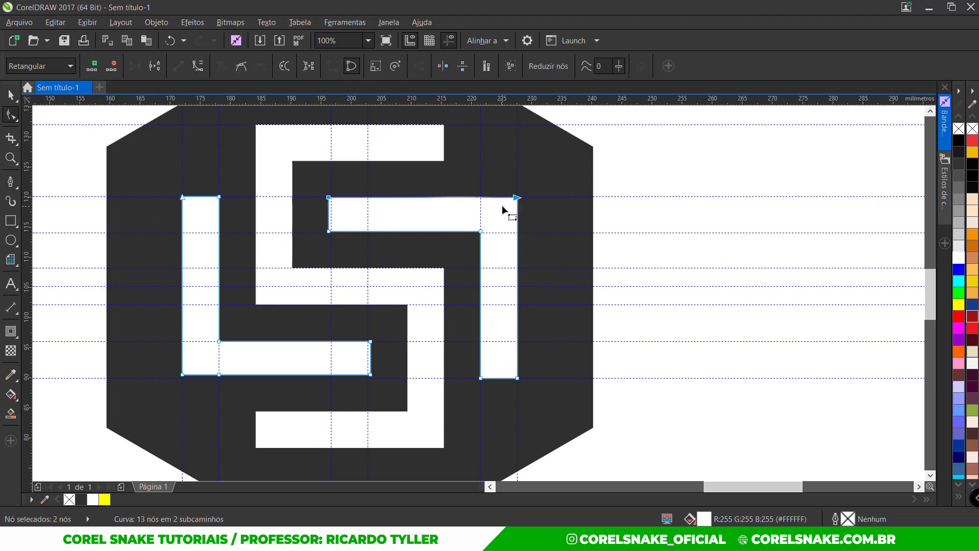
click(178, 66)
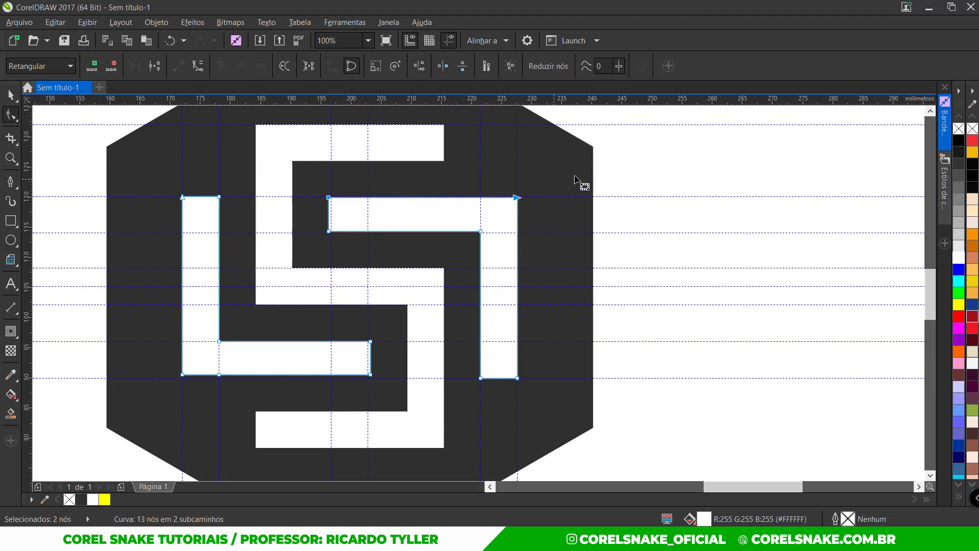
click(579, 181)
Step: Compare the redrawn hexagonal emblem with the reference emblem beside it
scroll(498, 225, down, 2)
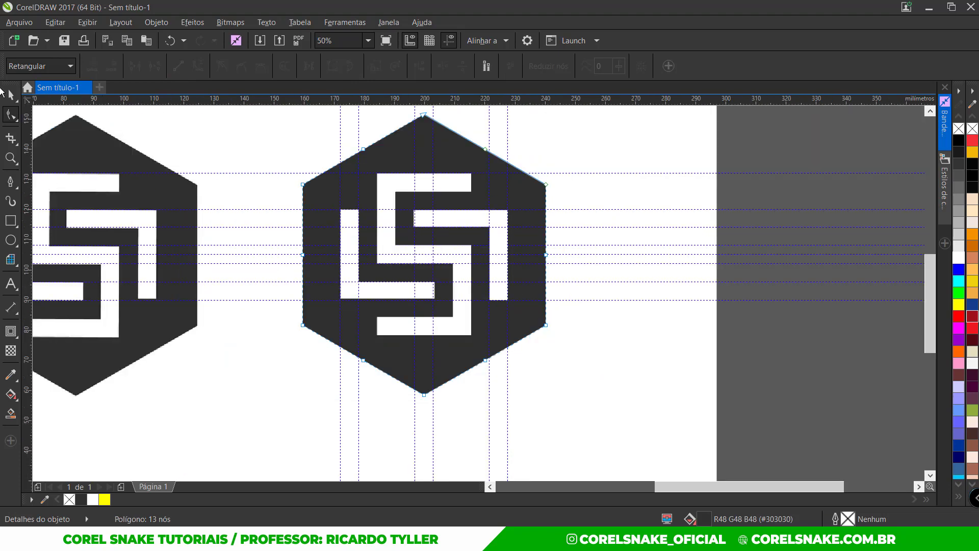
click(10, 94)
scroll(378, 276, down, 1)
scroll(497, 293, up, 2)
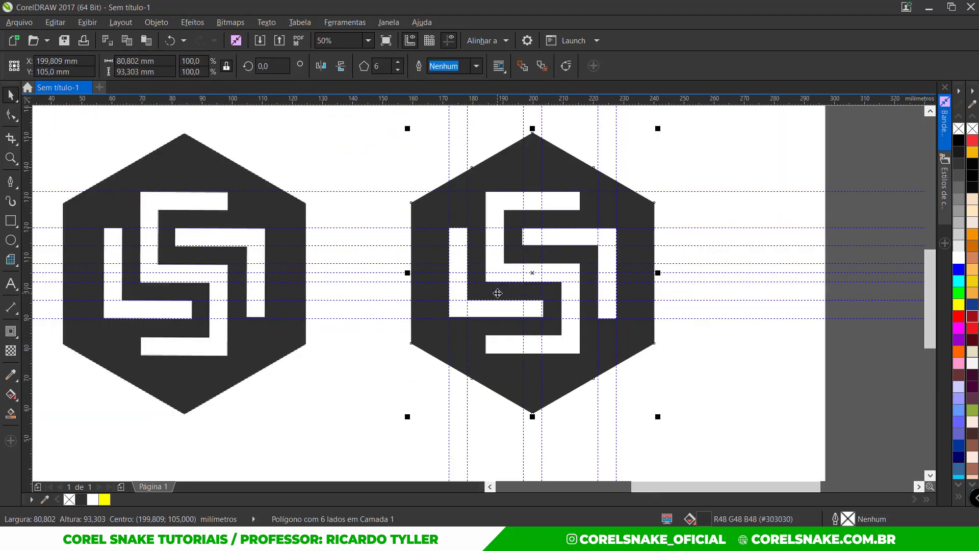
scroll(419, 319, down, 2)
scroll(485, 308, up, 2)
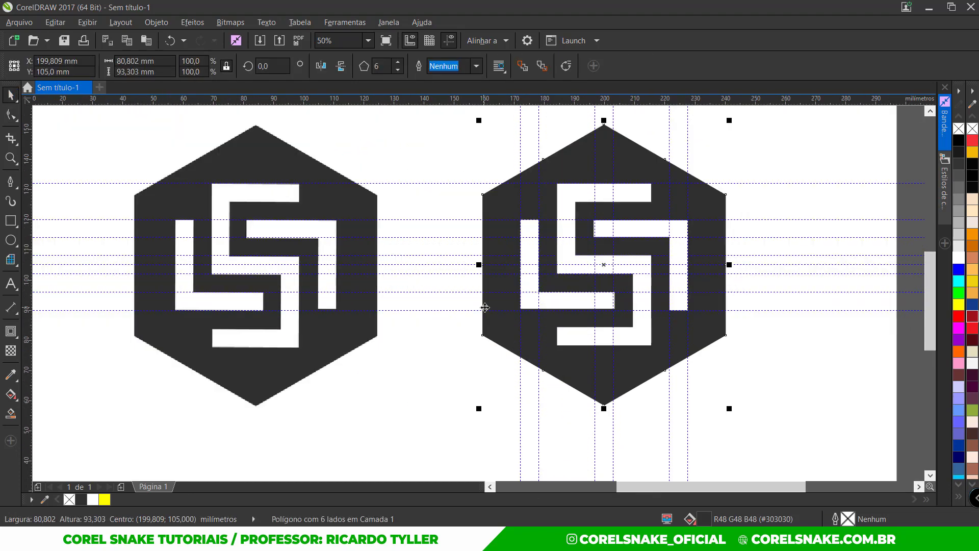